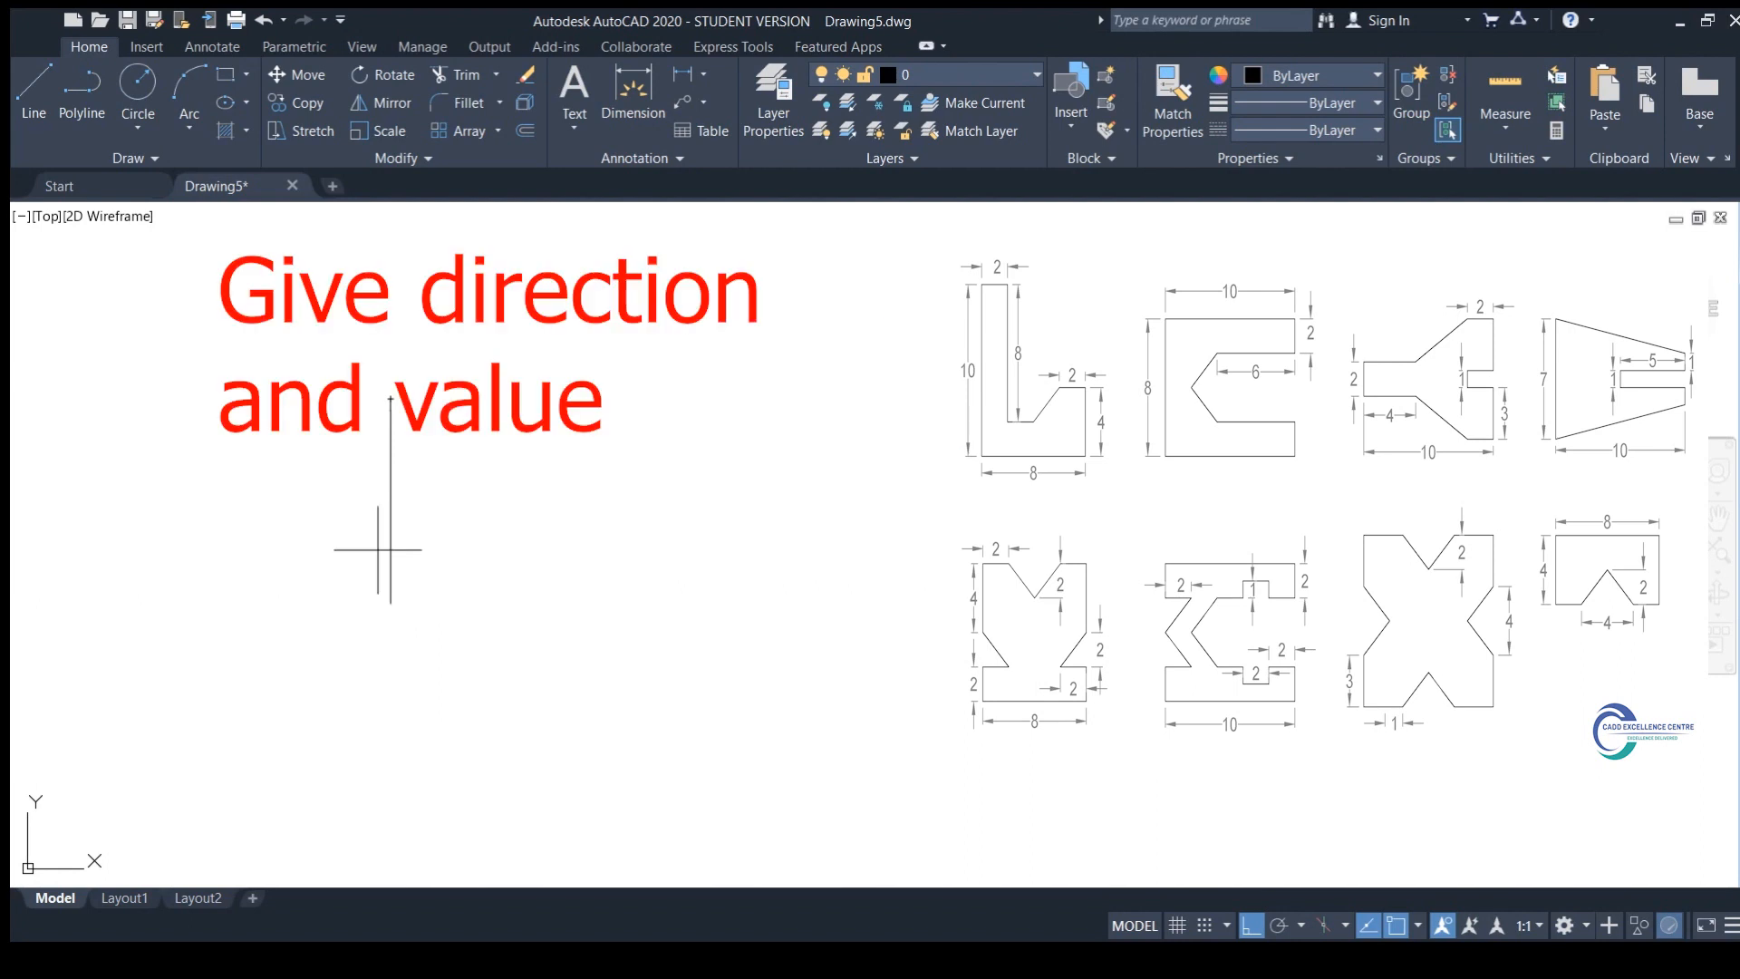
Step: Draw the L-shaped figure's 10-unit left side, 8-unit base, 4-unit right side and 2-unit top ledge
middle_drag(387, 416, 355, 633)
scroll(457, 595, up, 2)
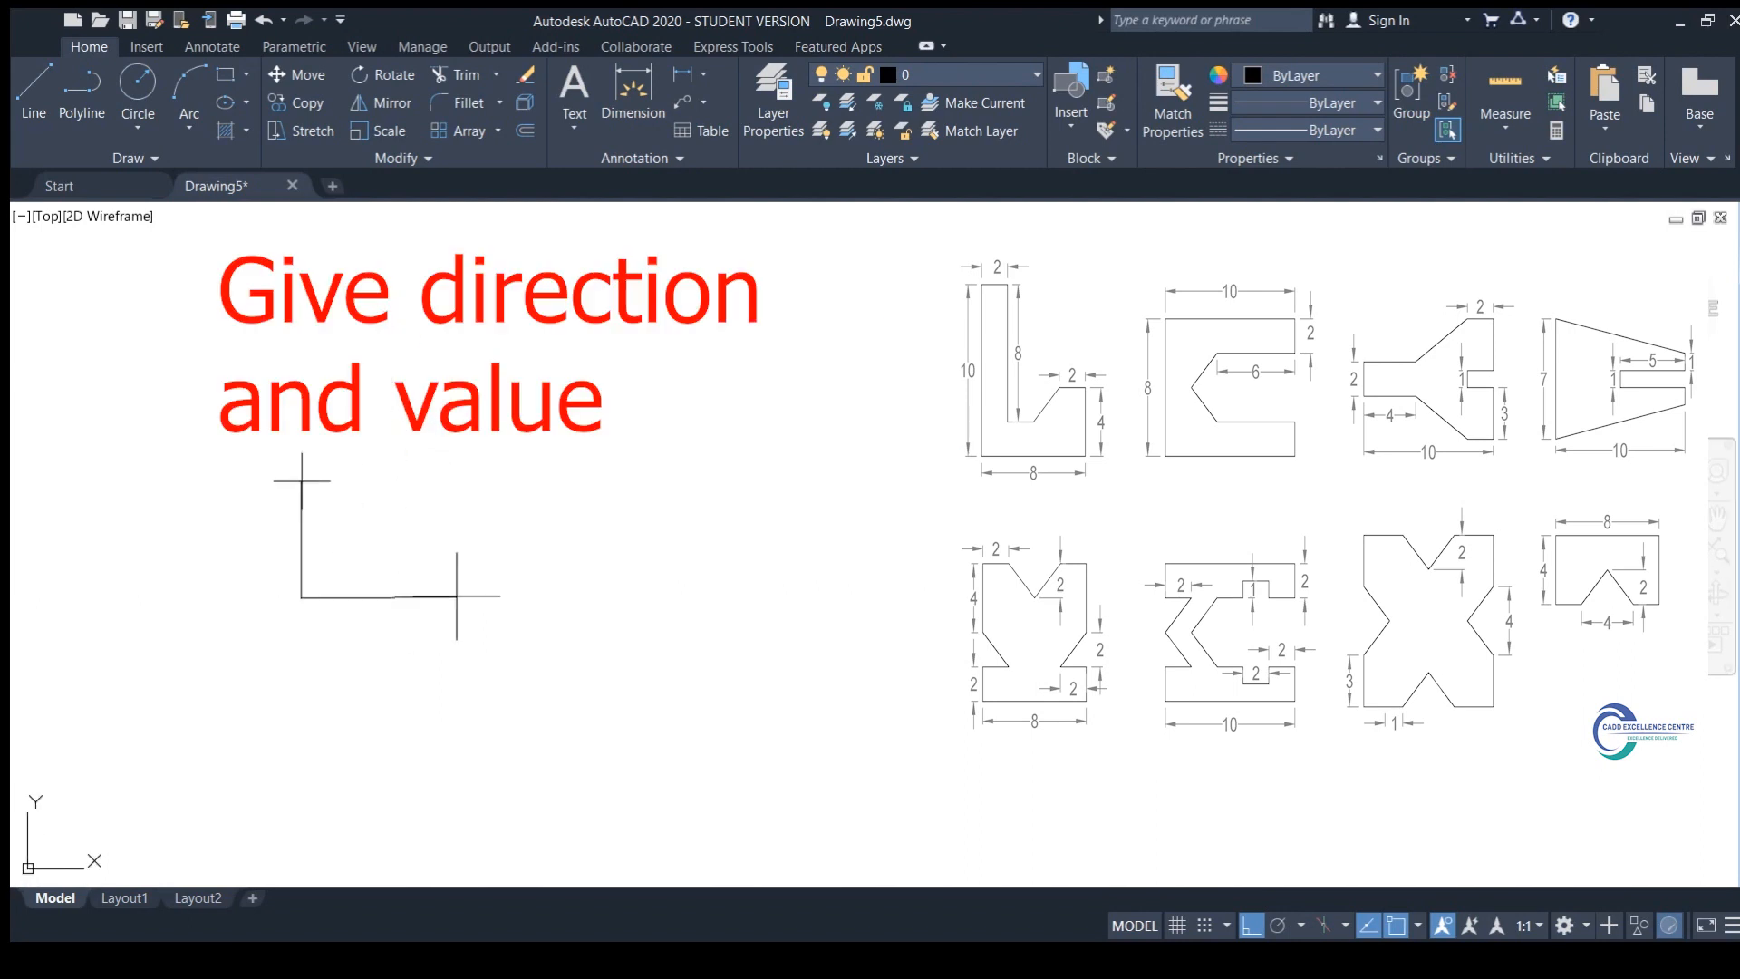
text(4)
key(Return)
scroll(420, 495, up, 2)
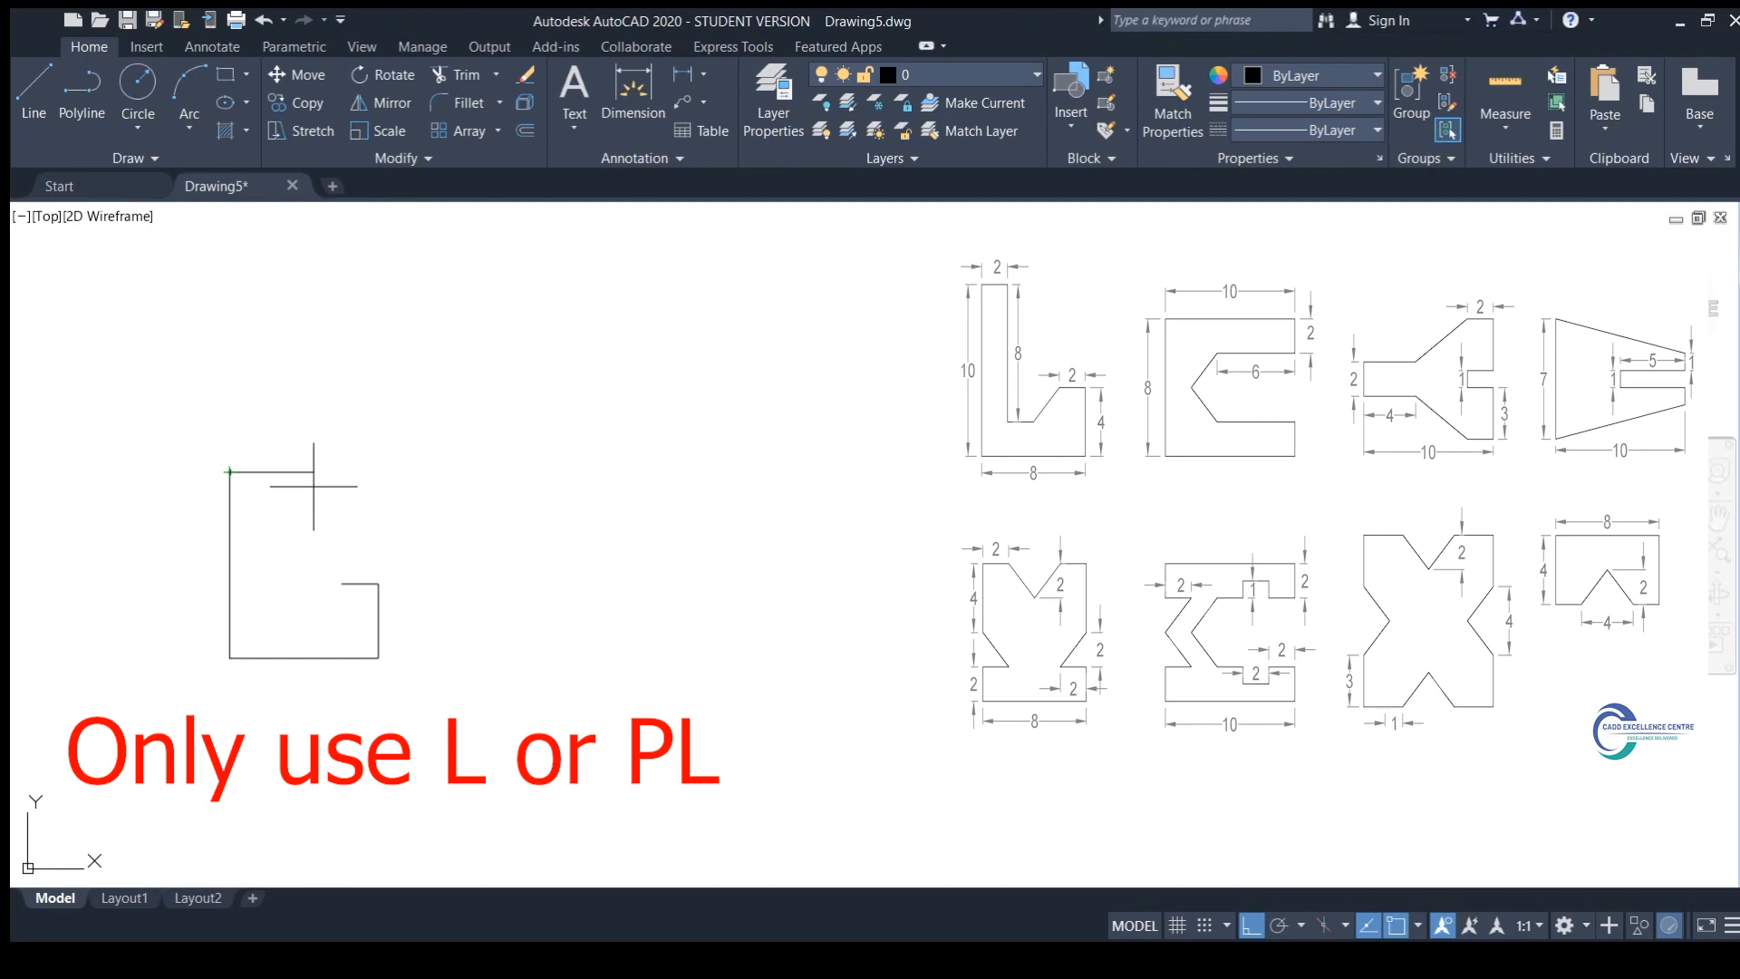
Step: Complete the L-shaped figure with a 2-unit top edge, 8-unit inner side, 2-unit inner floor and a closing diagonal
text(2)
key(Return)
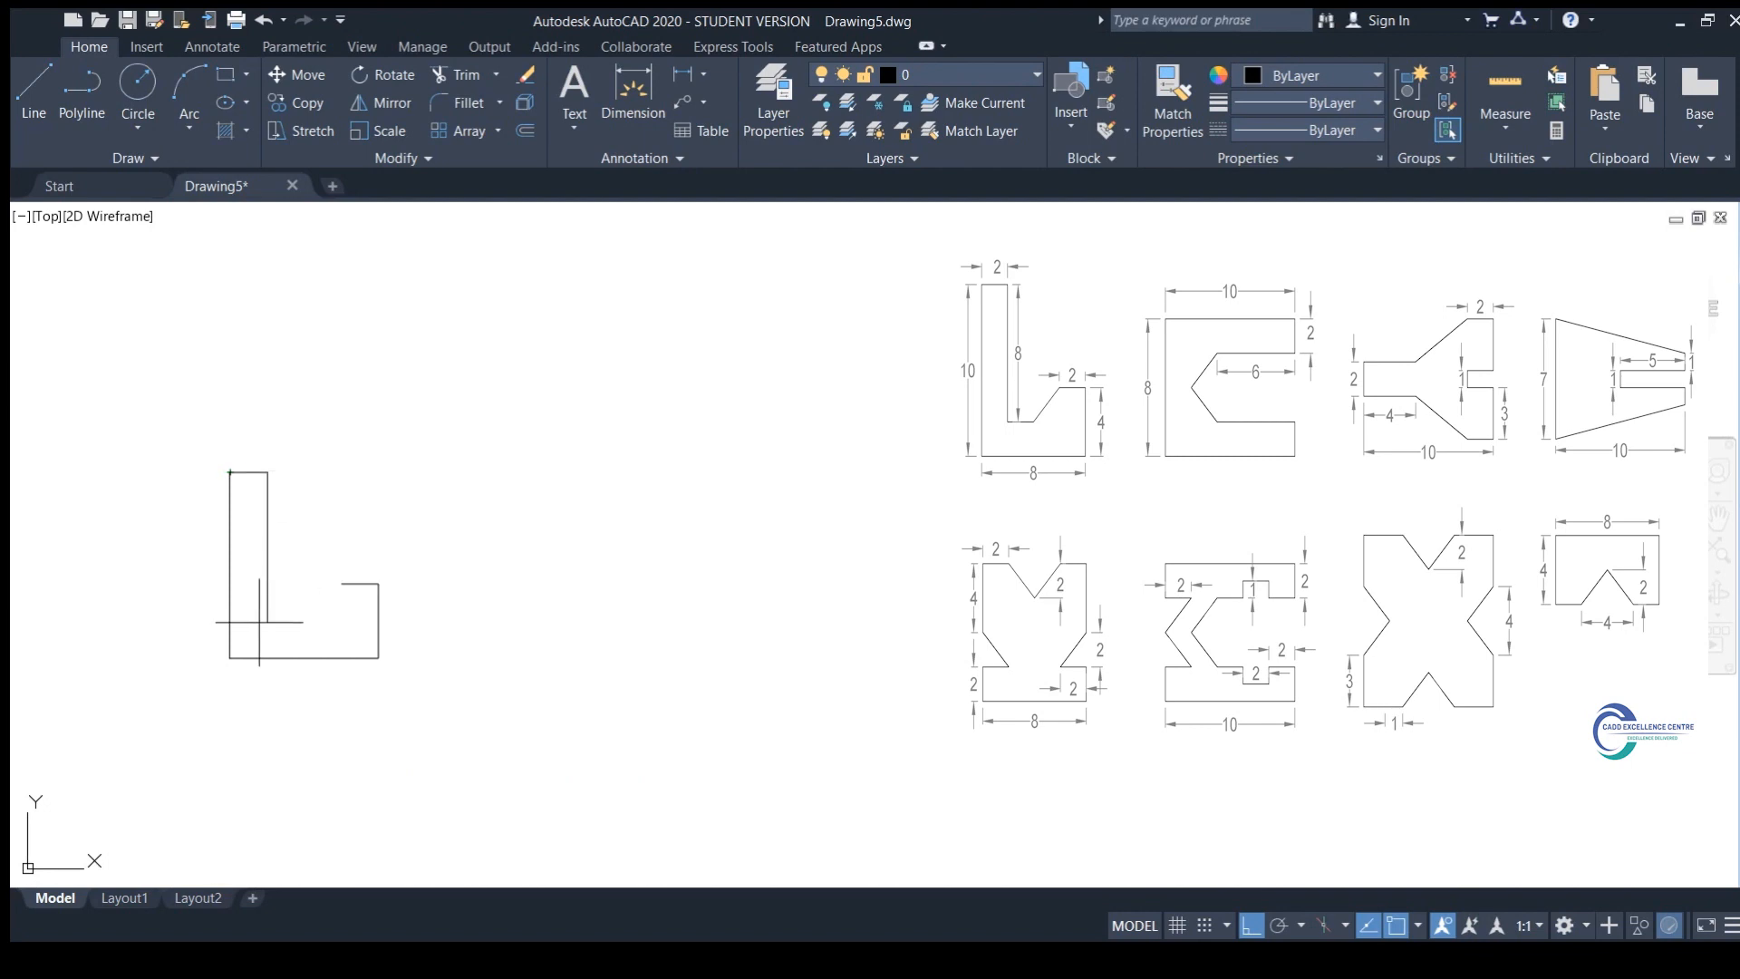
click(261, 622)
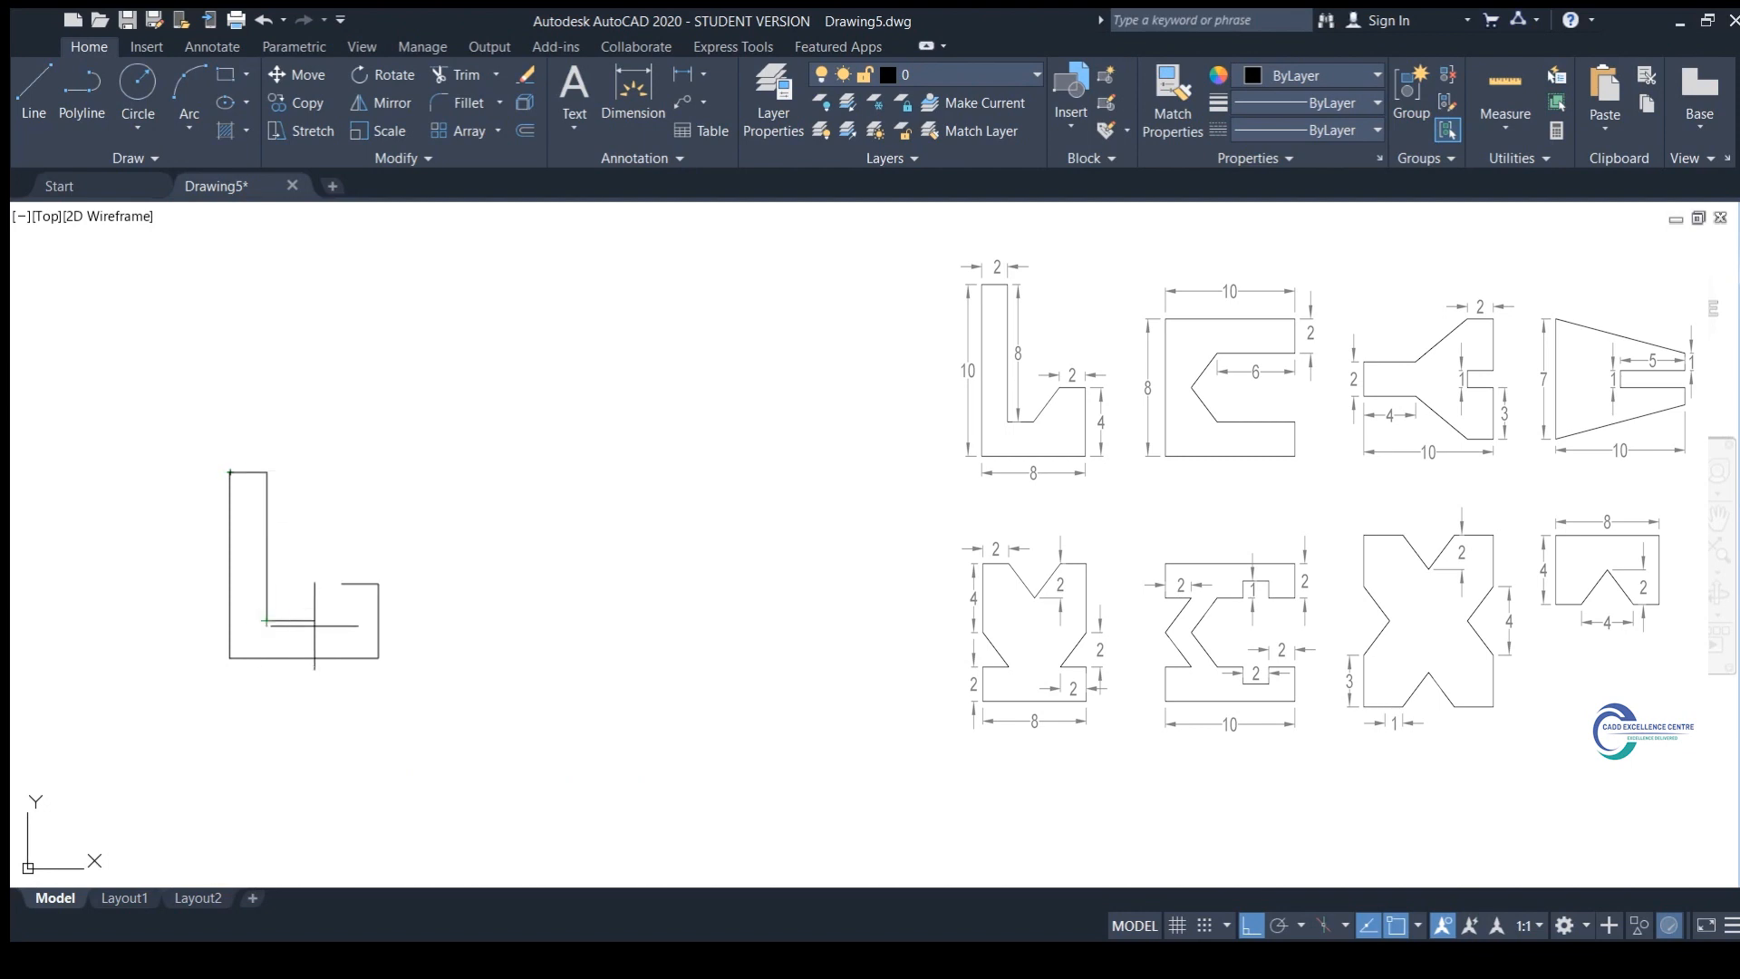
click(342, 582)
key(Escape)
middle_drag(463, 568, 429, 522)
scroll(428, 522, down, 1)
Step: Draw the C-shaped figure's outline, 10 units wide and 8 units high, with 2-unit-thick arms and 6-unit inner edges
key(space)
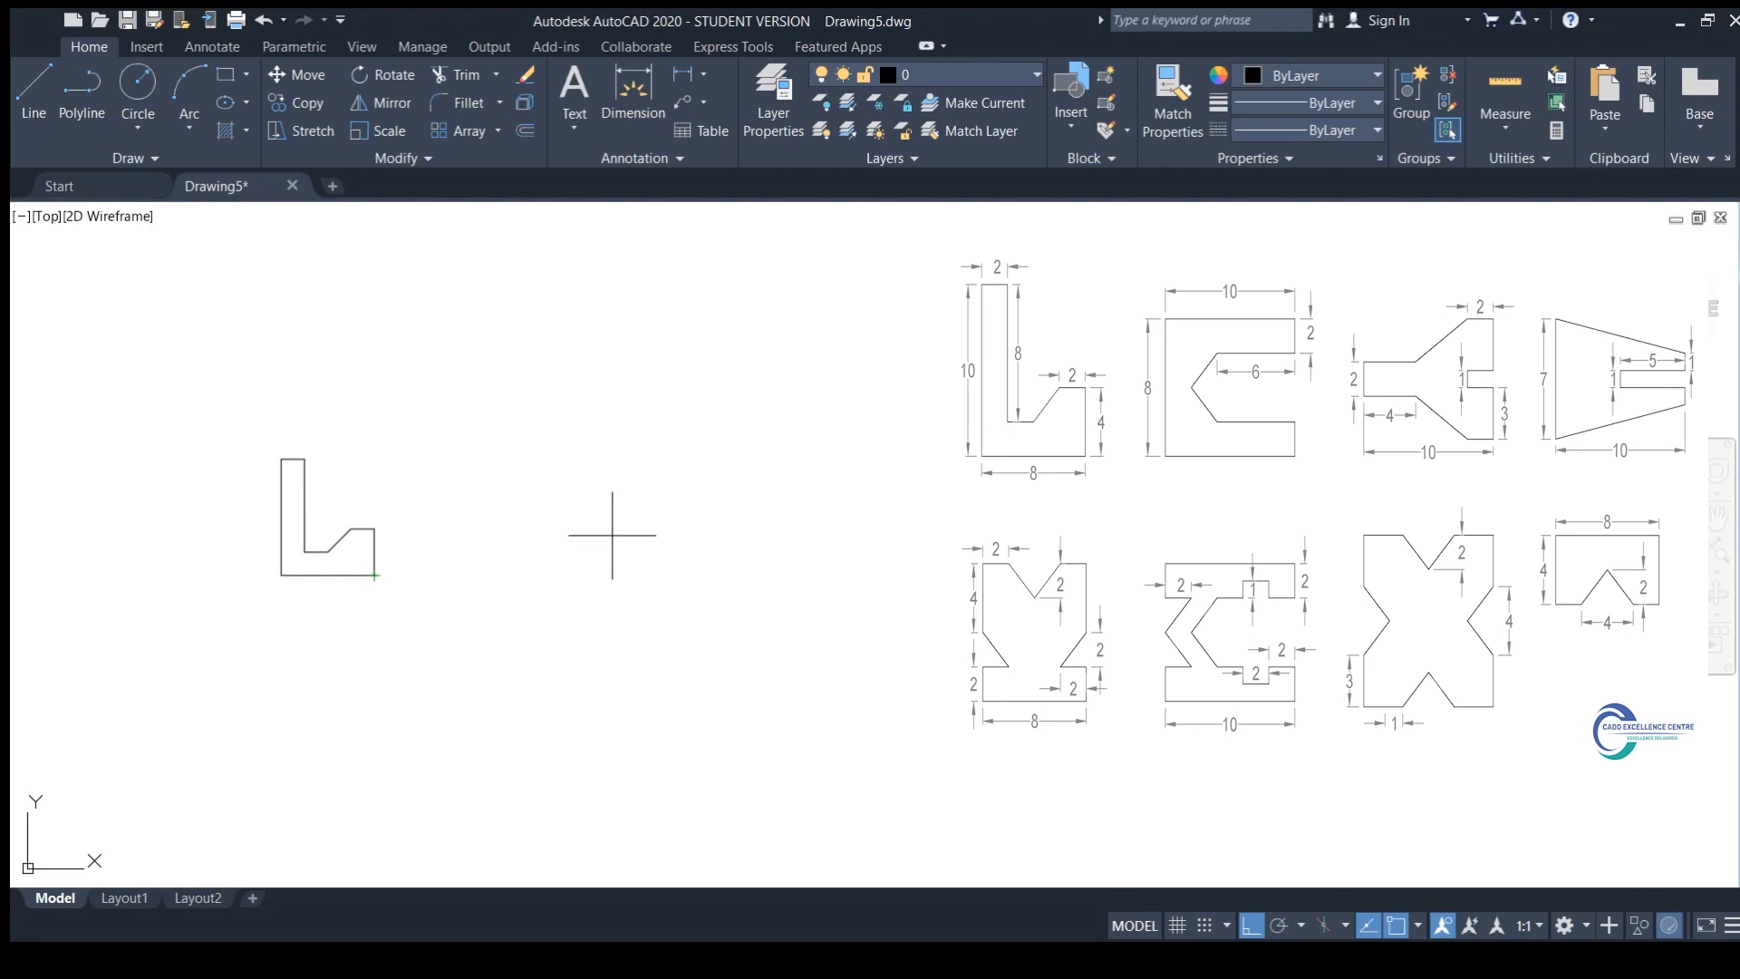
click(570, 526)
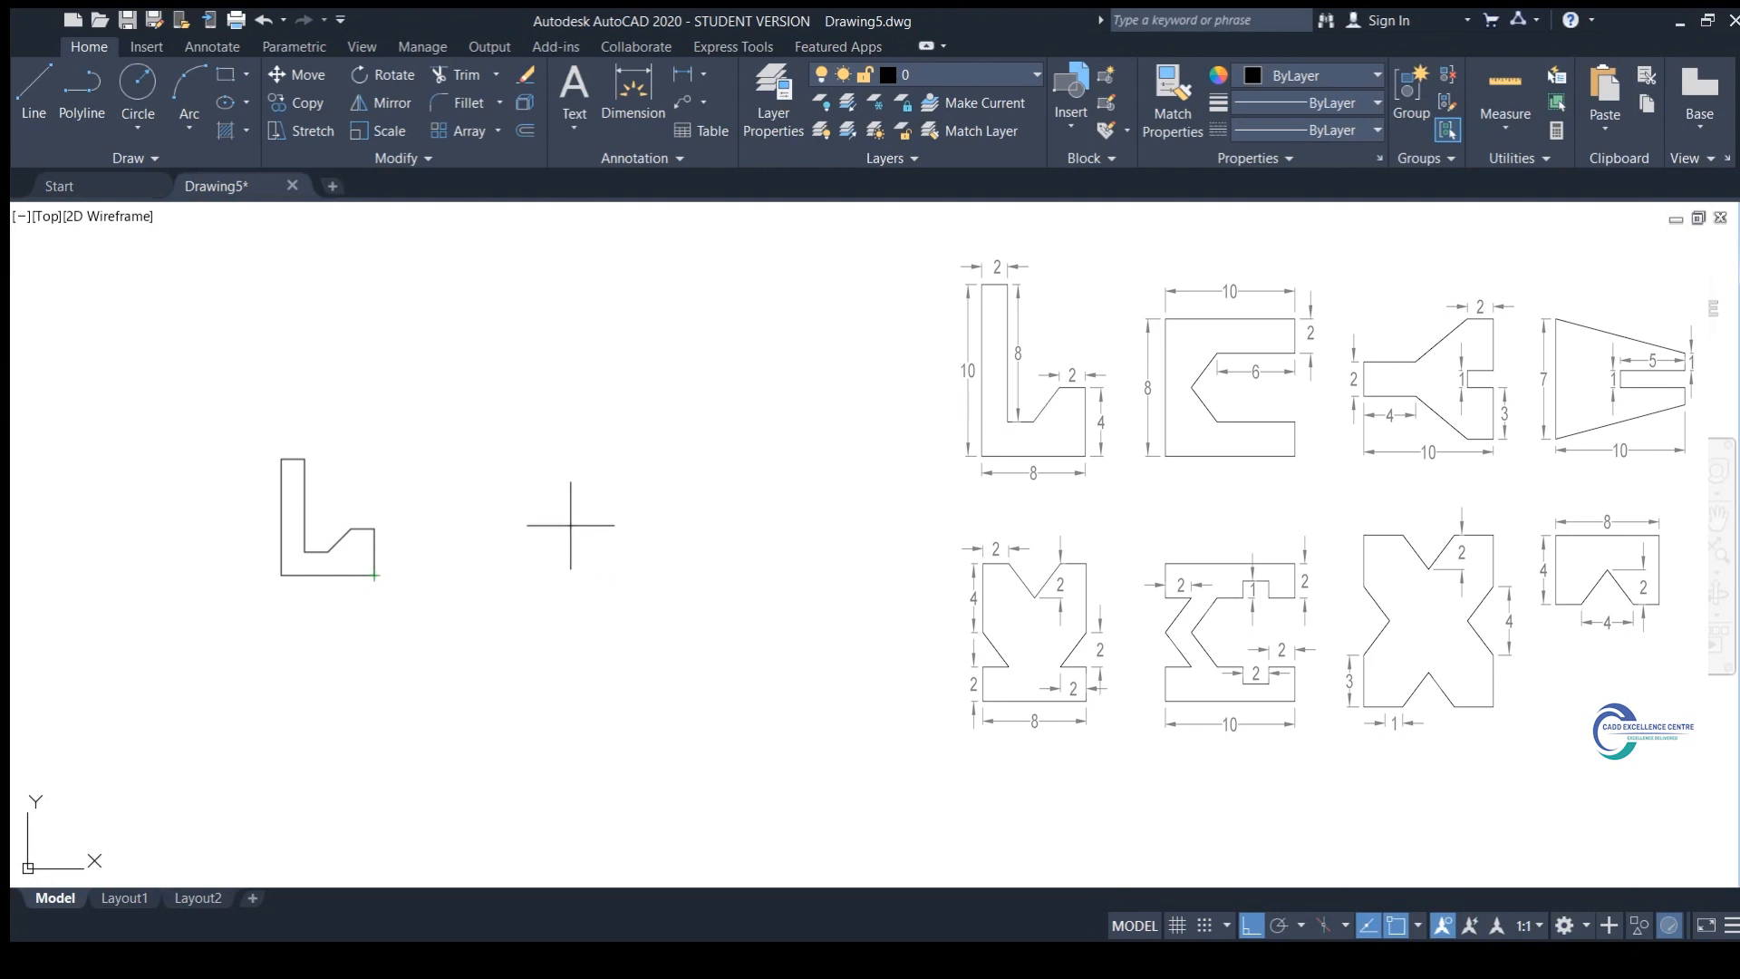
click(641, 528)
click(641, 549)
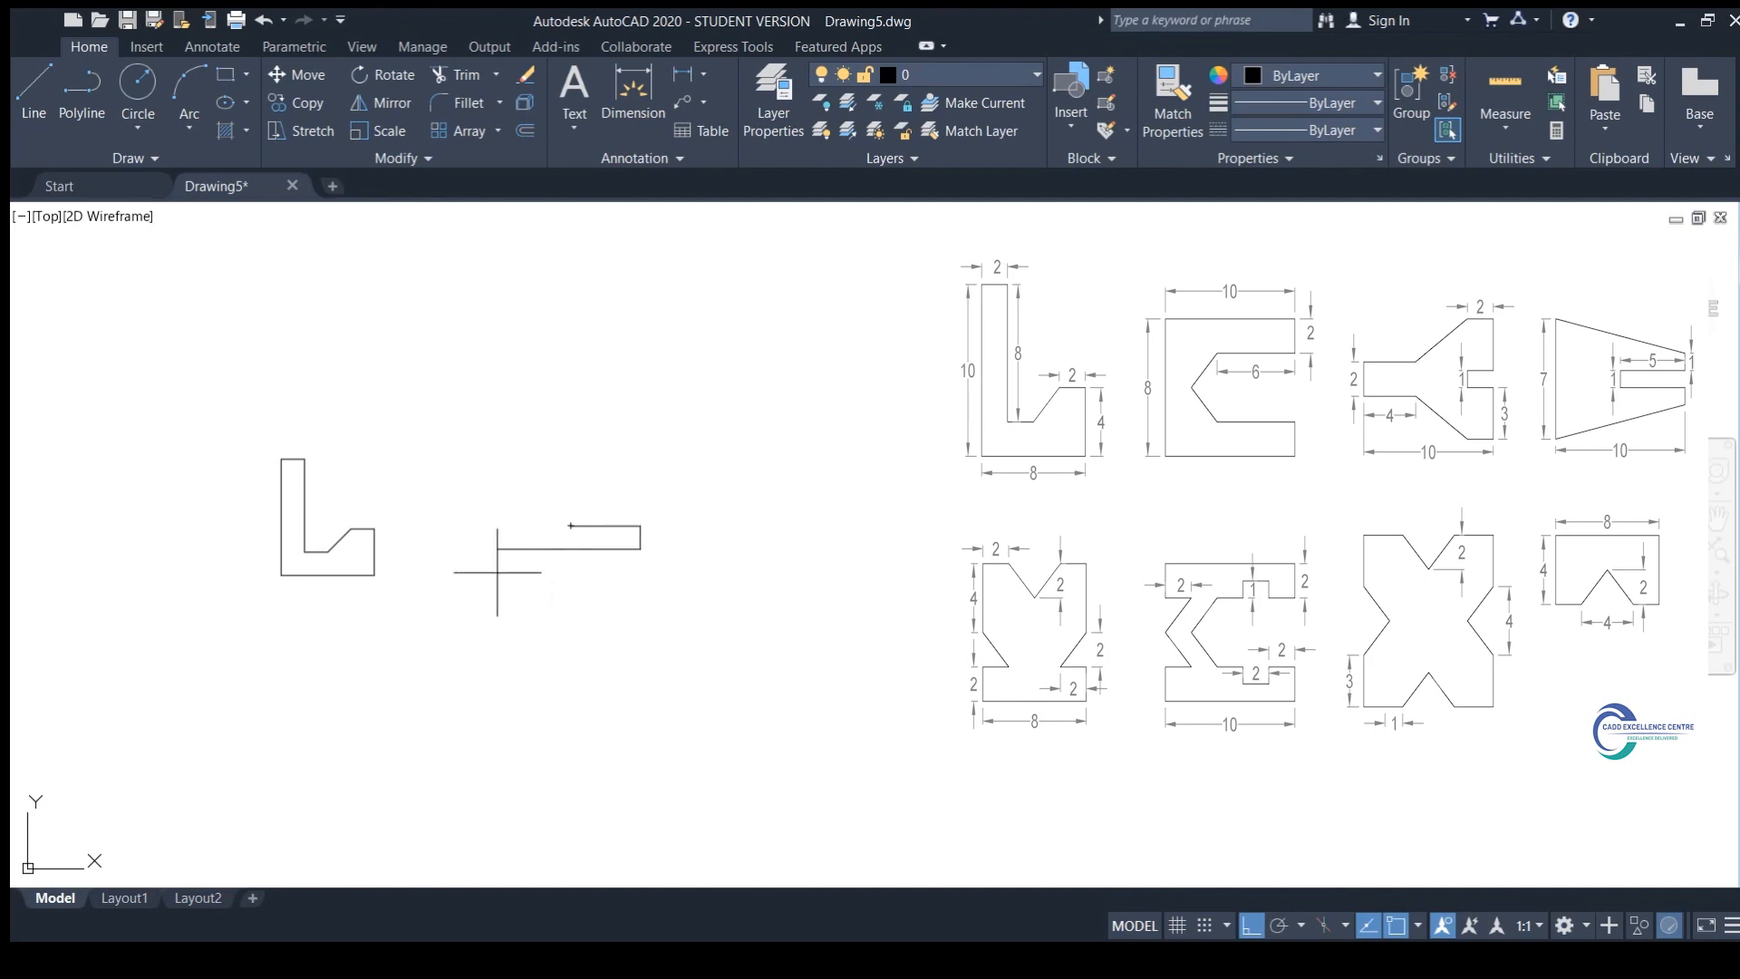
click(525, 550)
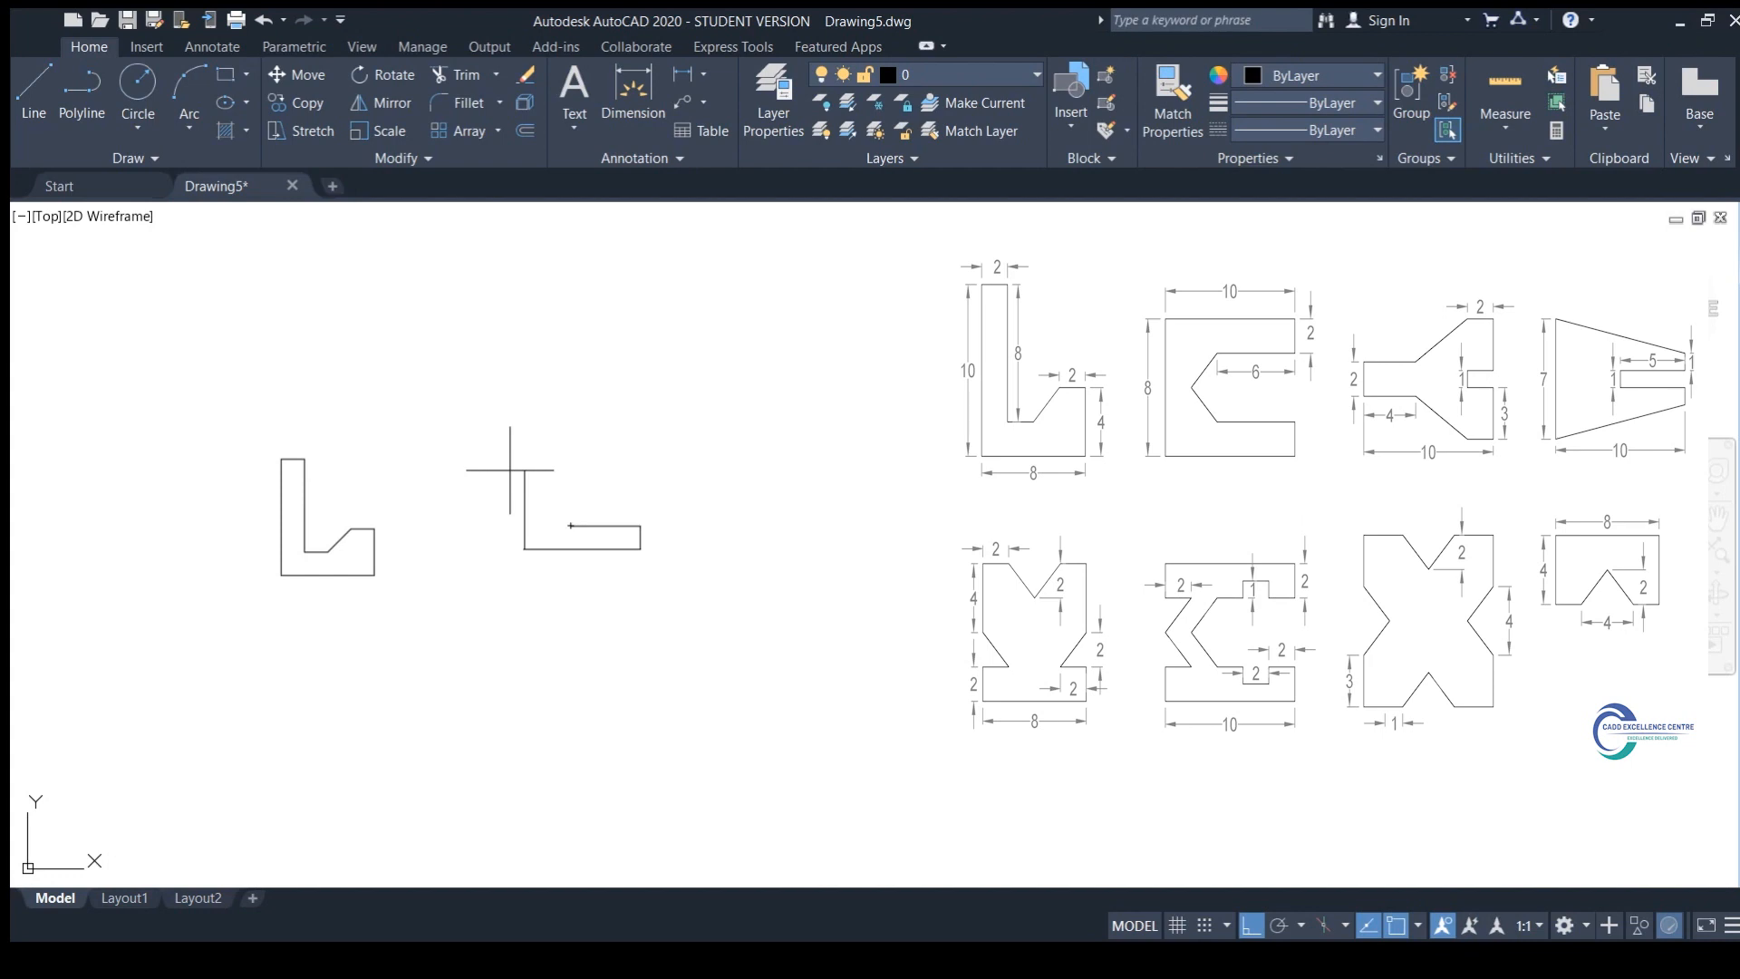
click(525, 457)
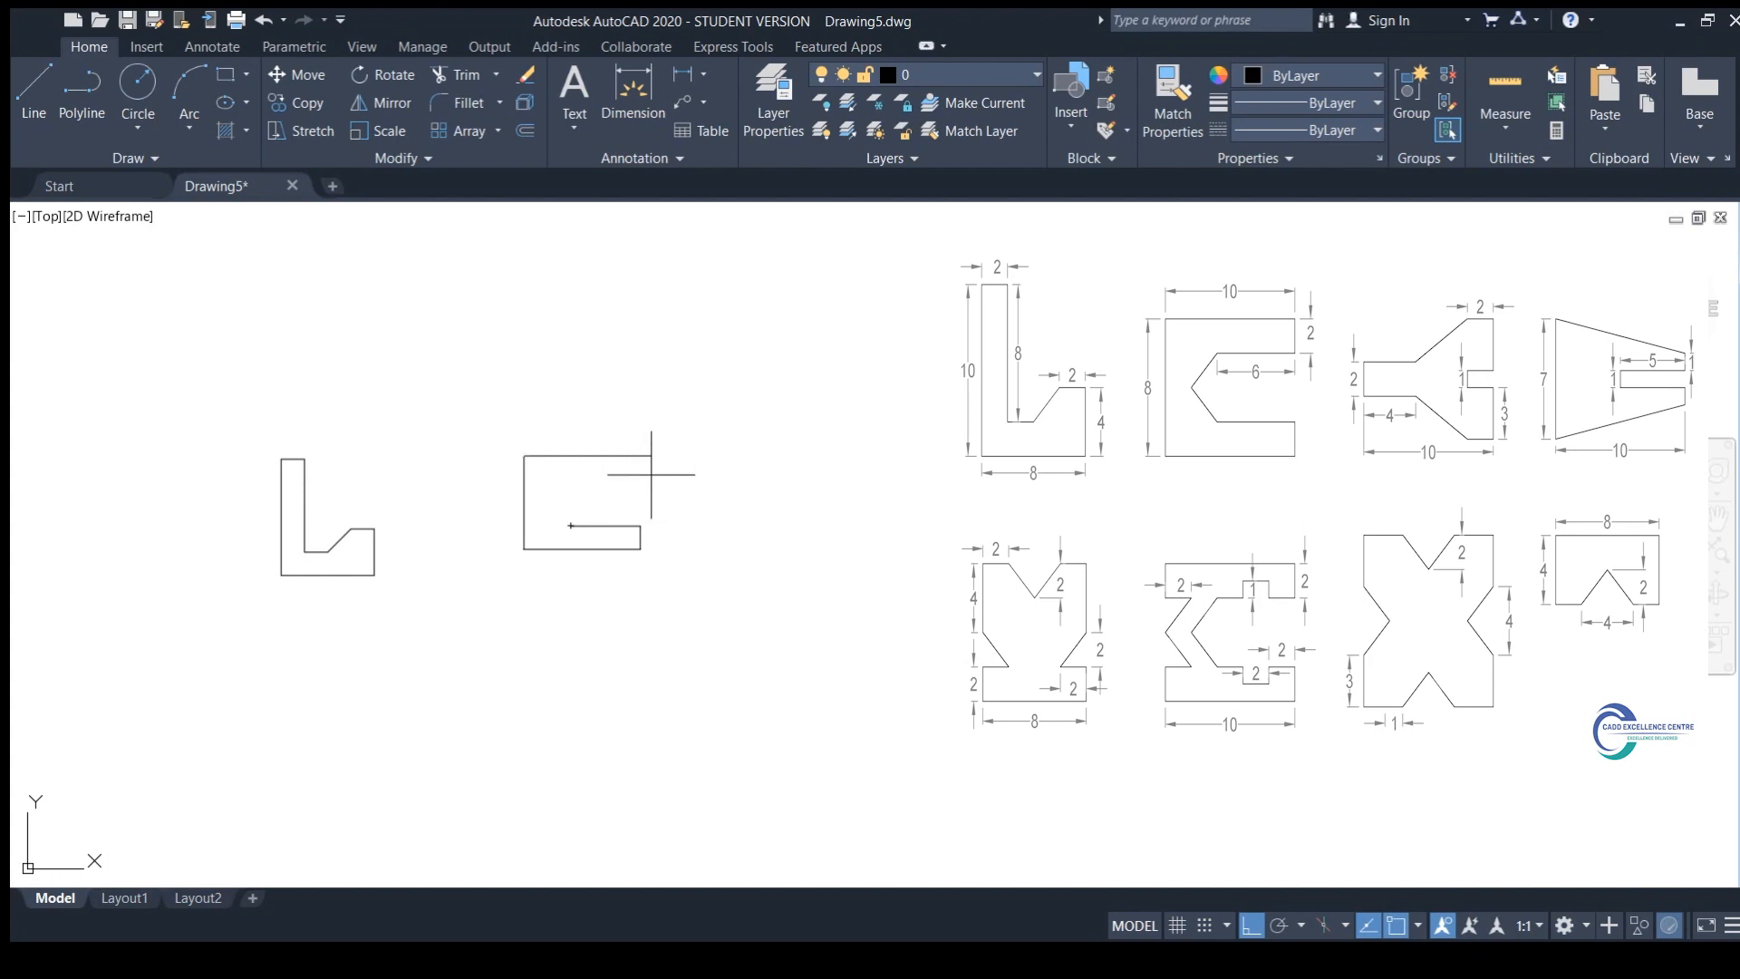
click(640, 473)
scroll(633, 488, up, 1)
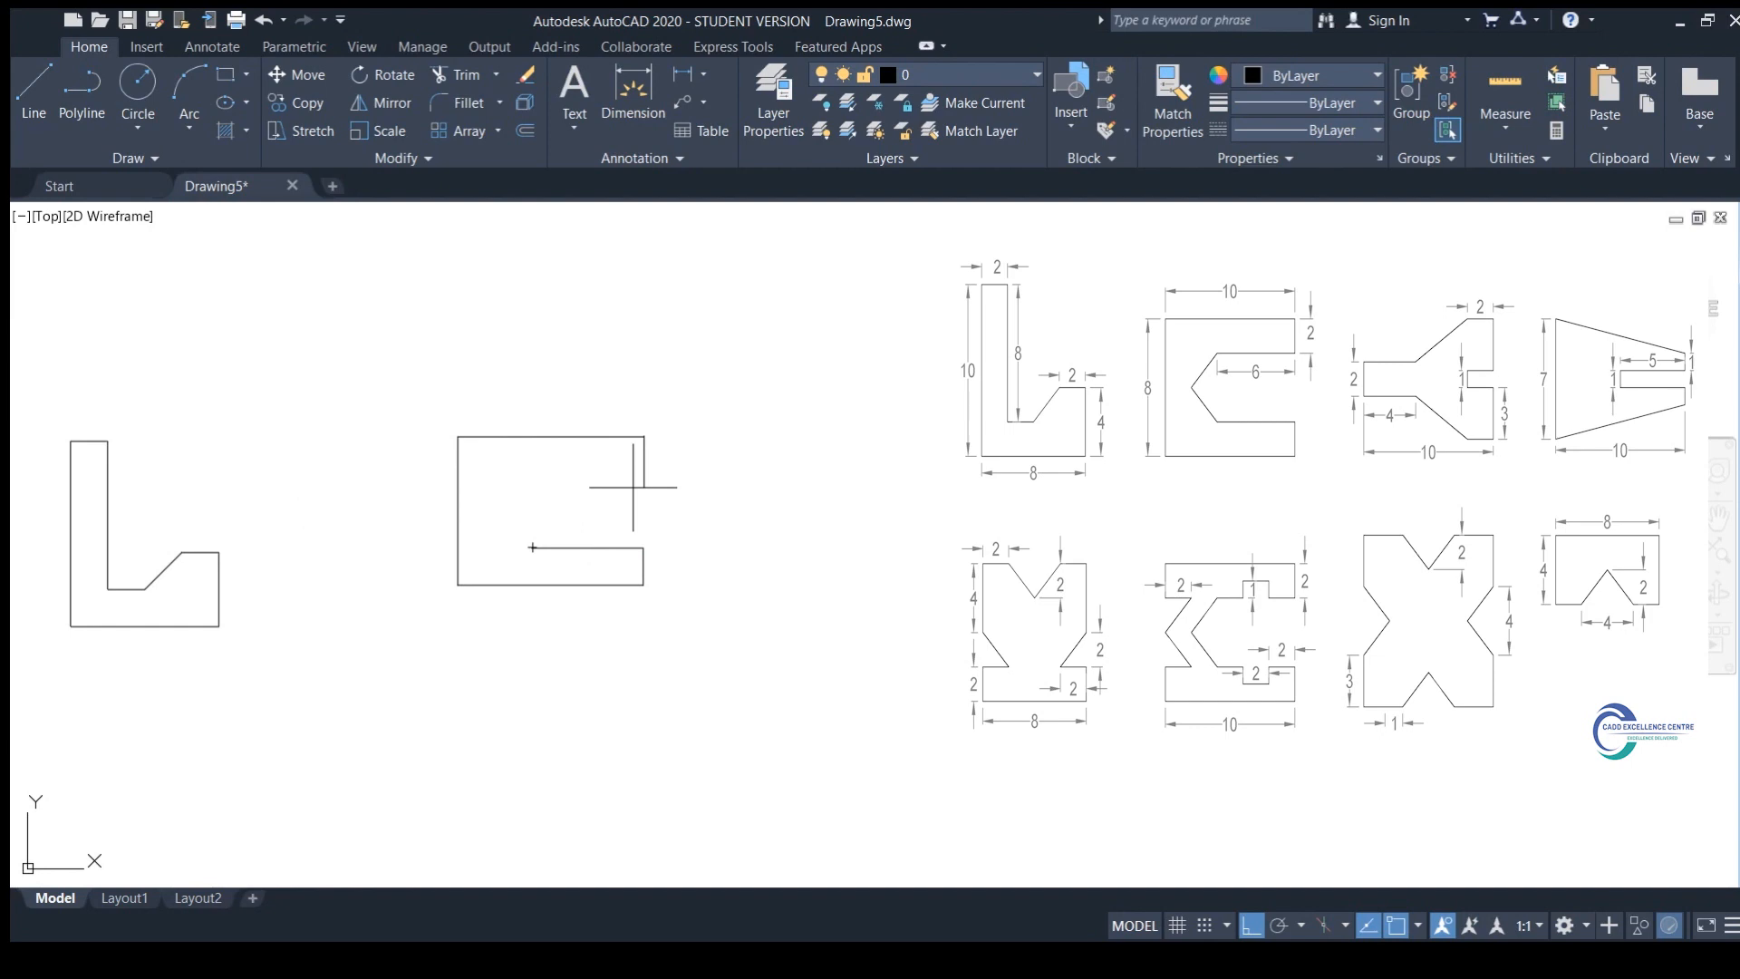
click(532, 473)
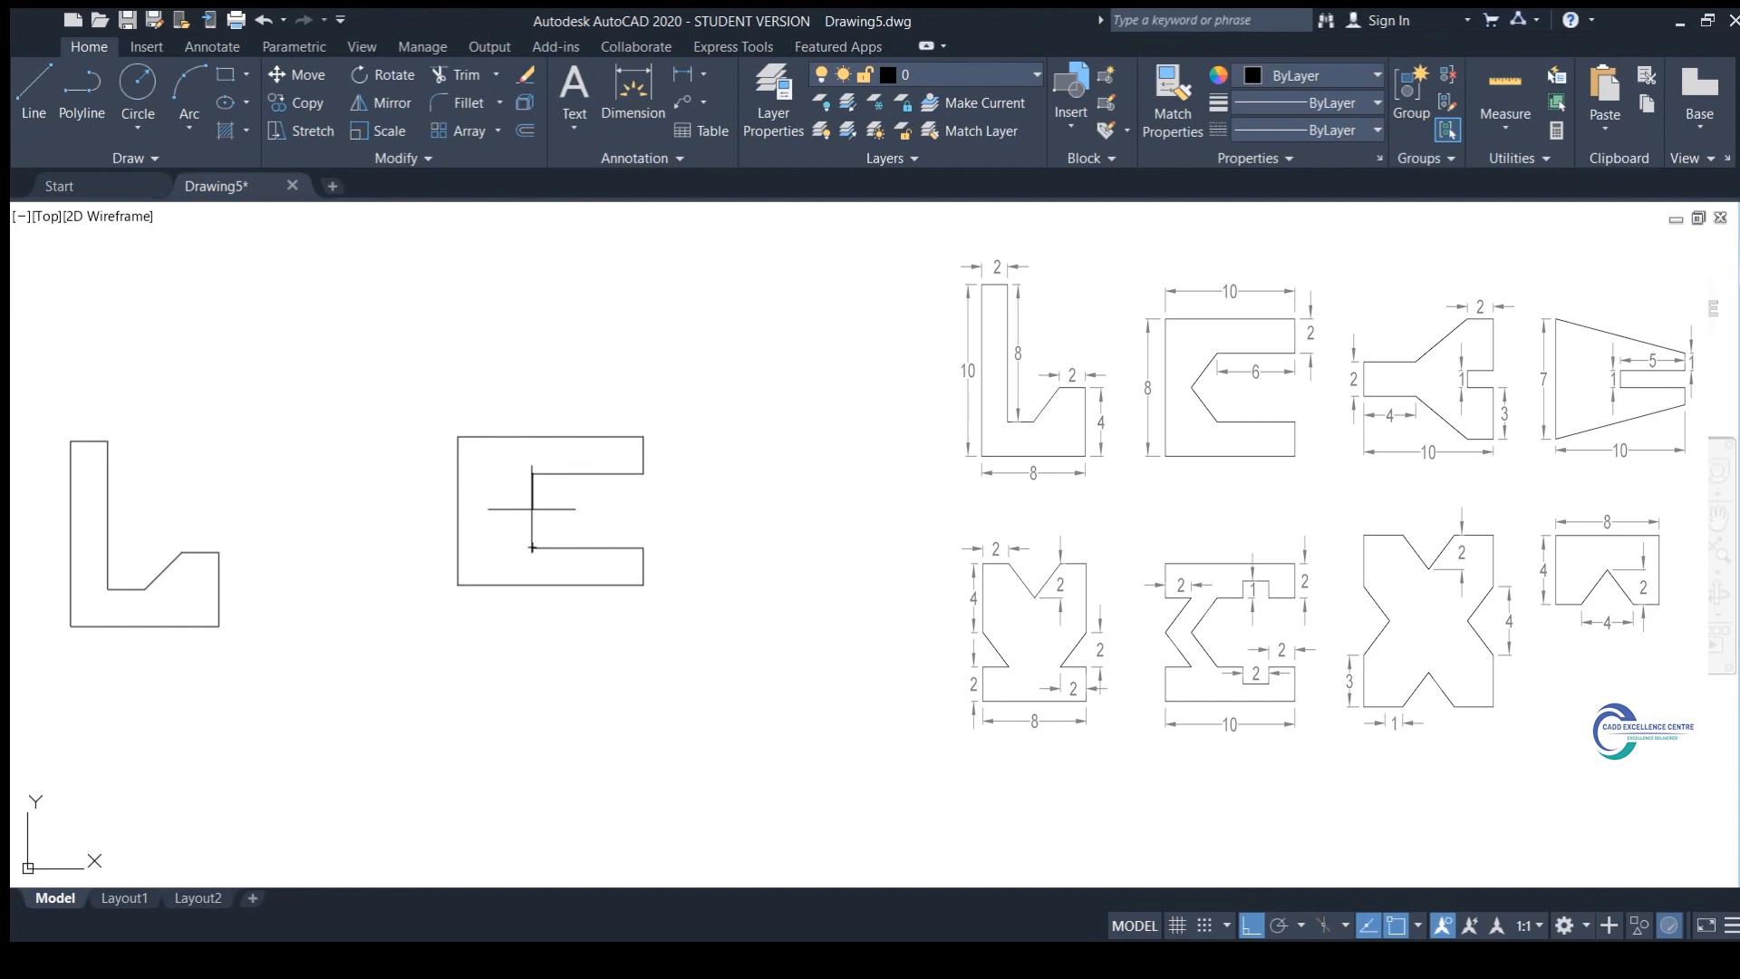
Step: Draw the C shape's pointed inner recess, using 2-unit vertical and horizontal guide lines to locate the diagonals' meeting point
click(532, 509)
key(Return)
click(532, 473)
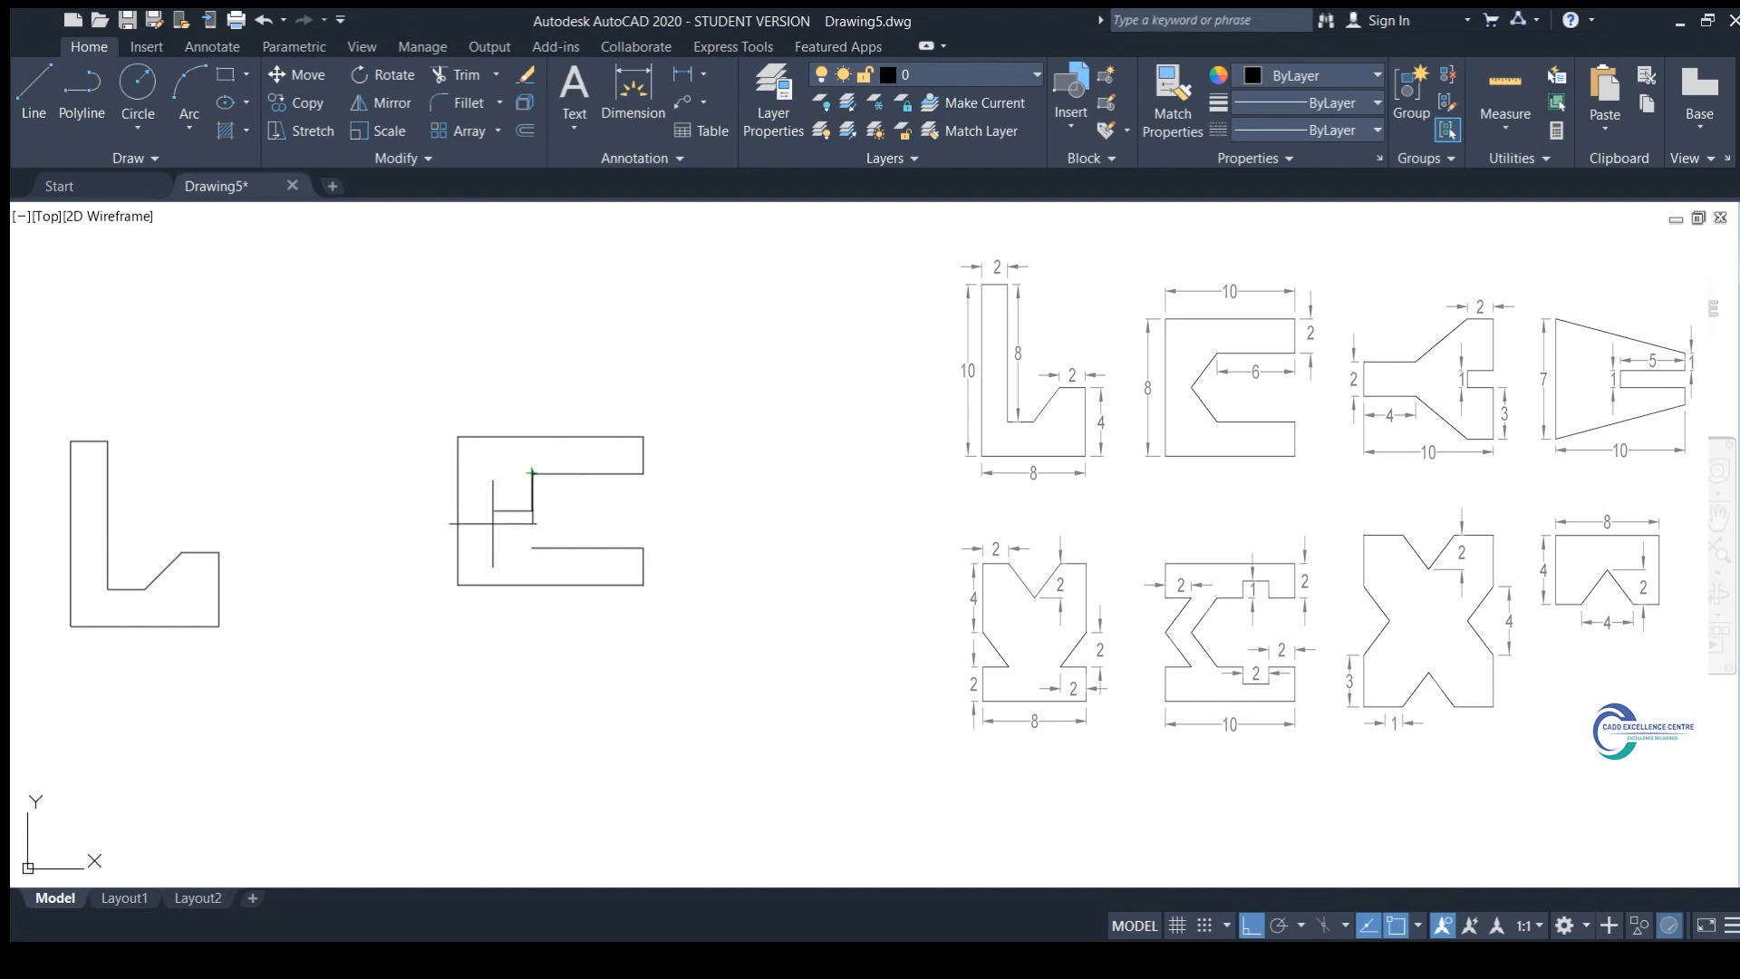
click(495, 510)
click(532, 548)
key(Escape)
Step: Delete the vertical and horizontal guide lines inside the C shape's pointed recess
click(529, 511)
key(Escape)
click(532, 492)
click(513, 510)
key(Delete)
Step: Draw a horizontal alignment line from the L shape's lower right corner past the C shape
middle_drag(594, 576, 747, 501)
click(865, 295)
click(849, 354)
text(l)
key(Return)
click(371, 551)
click(908, 551)
key(Escape)
Step: Move the C shape by its lower left corner onto the alignment line, and delete that line
click(843, 337)
click(575, 536)
text(m)
key(Return)
click(611, 510)
click(566, 551)
click(922, 494)
click(863, 595)
key(Delete)
middle_drag(613, 651, 720, 616)
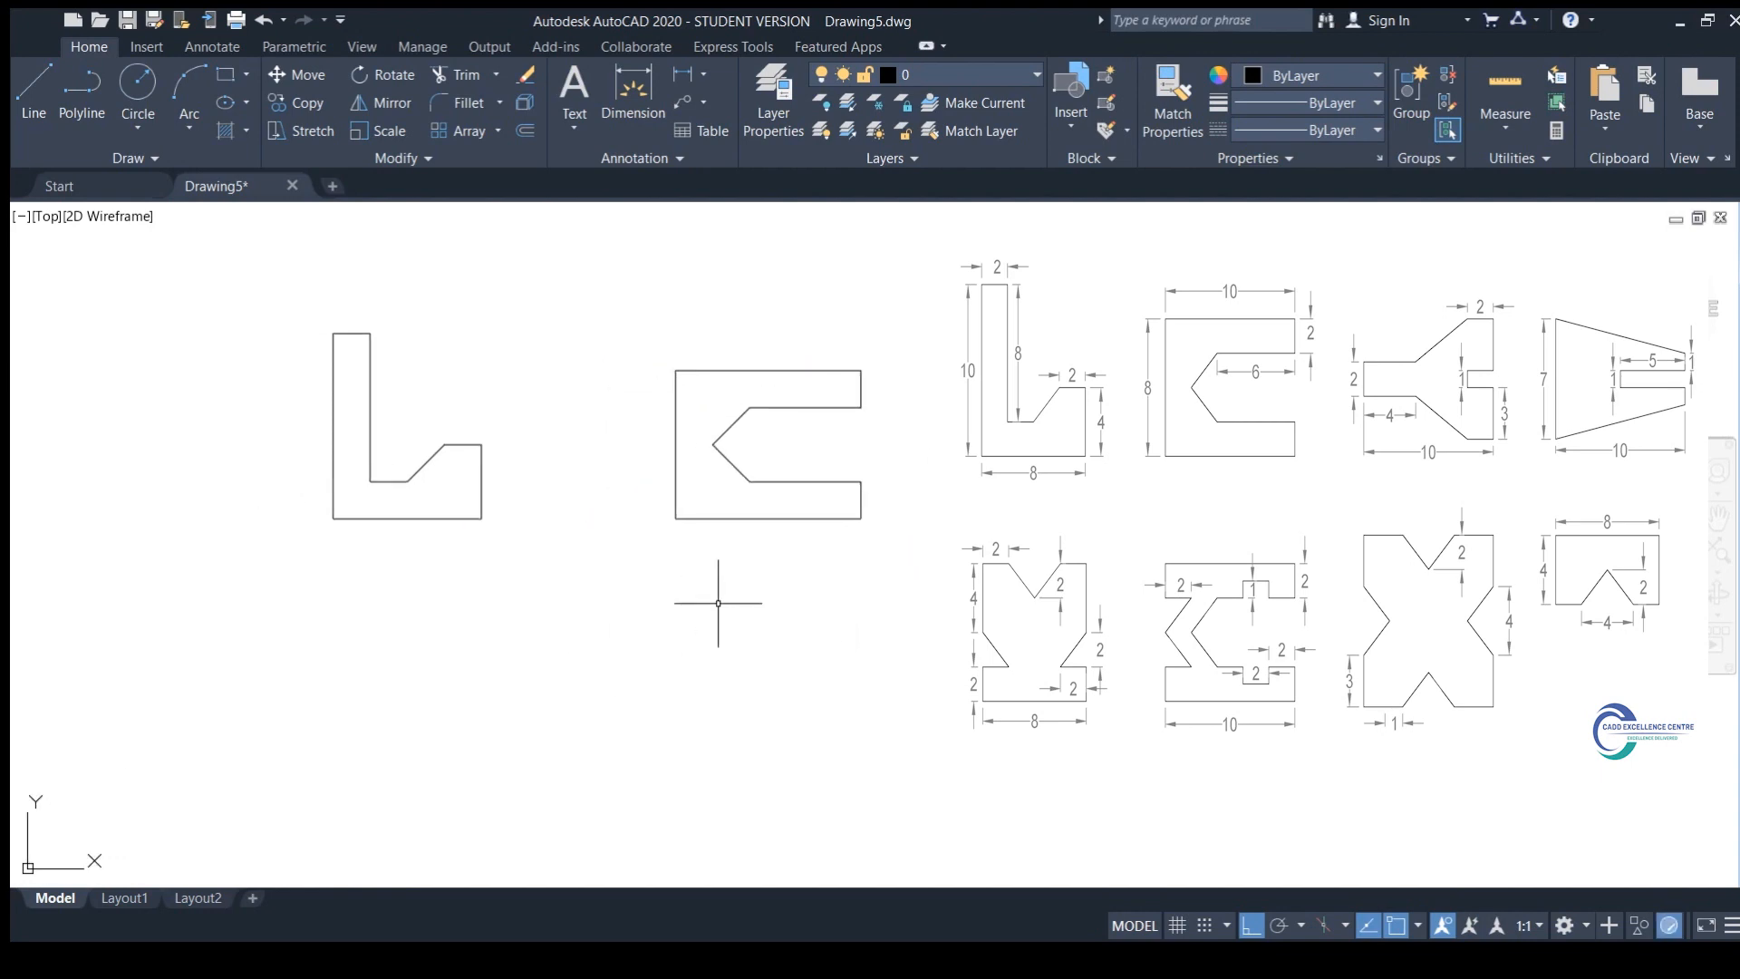
Step: Draw a 2-unit top edge, 8-unit left side and 8-unit base for the double-notched figure below the L shape
middle_drag(504, 651, 610, 579)
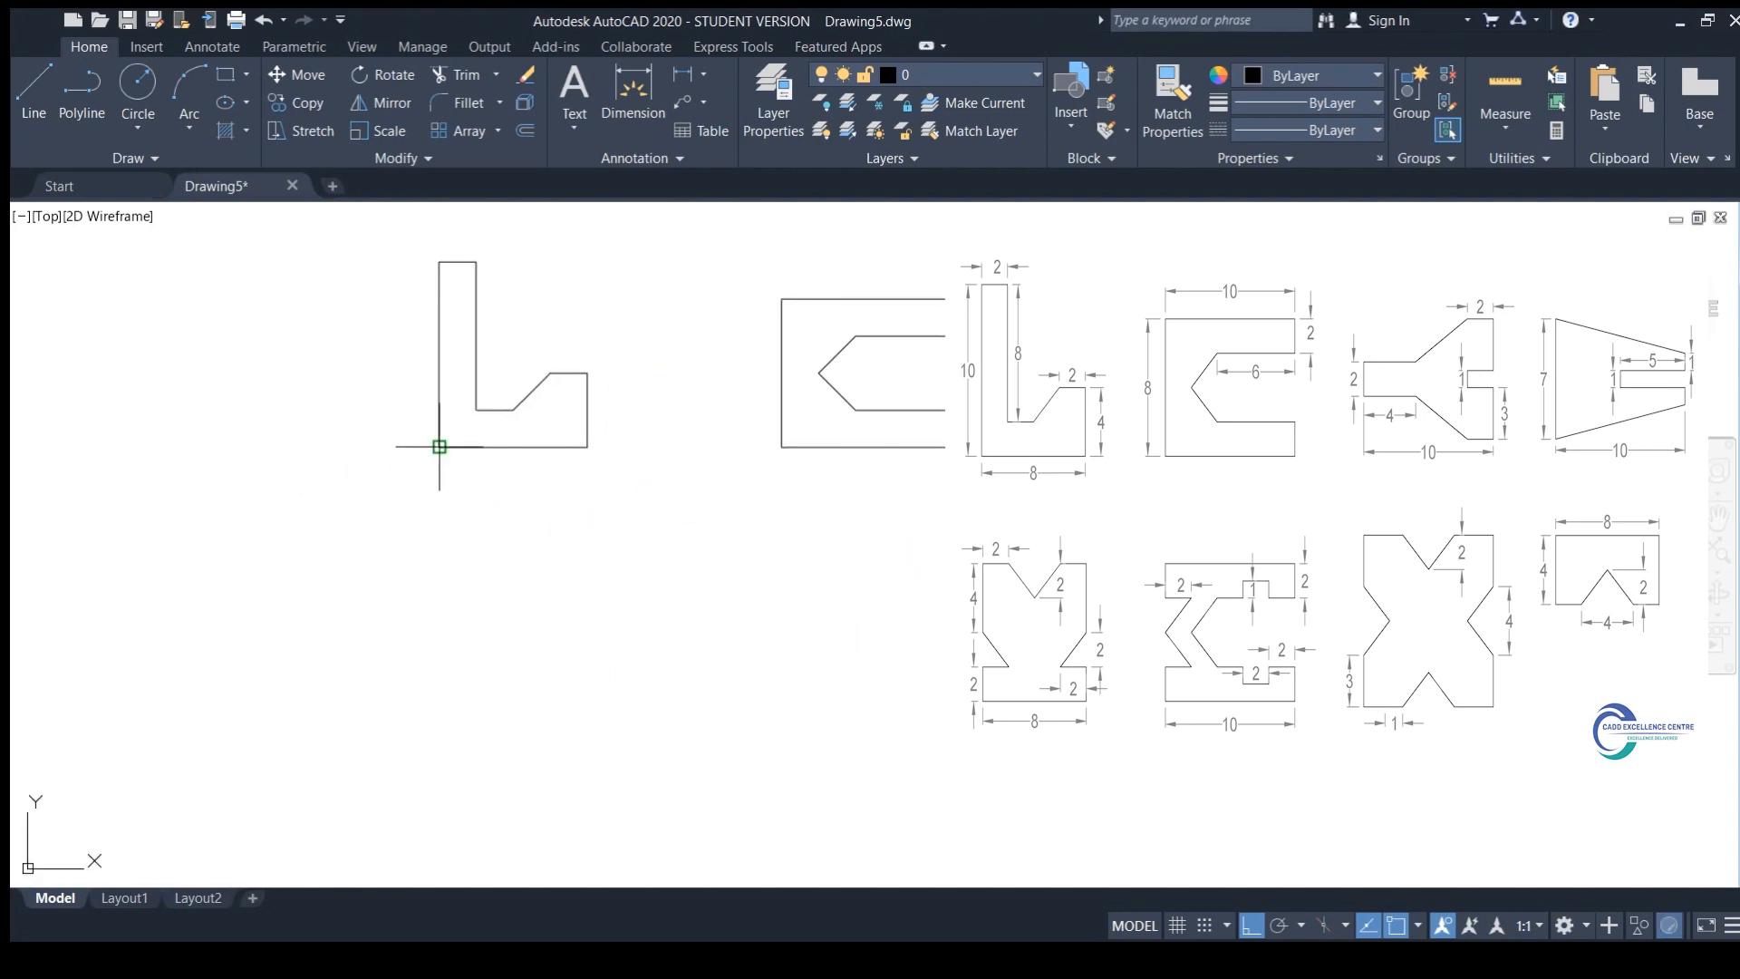
click(454, 561)
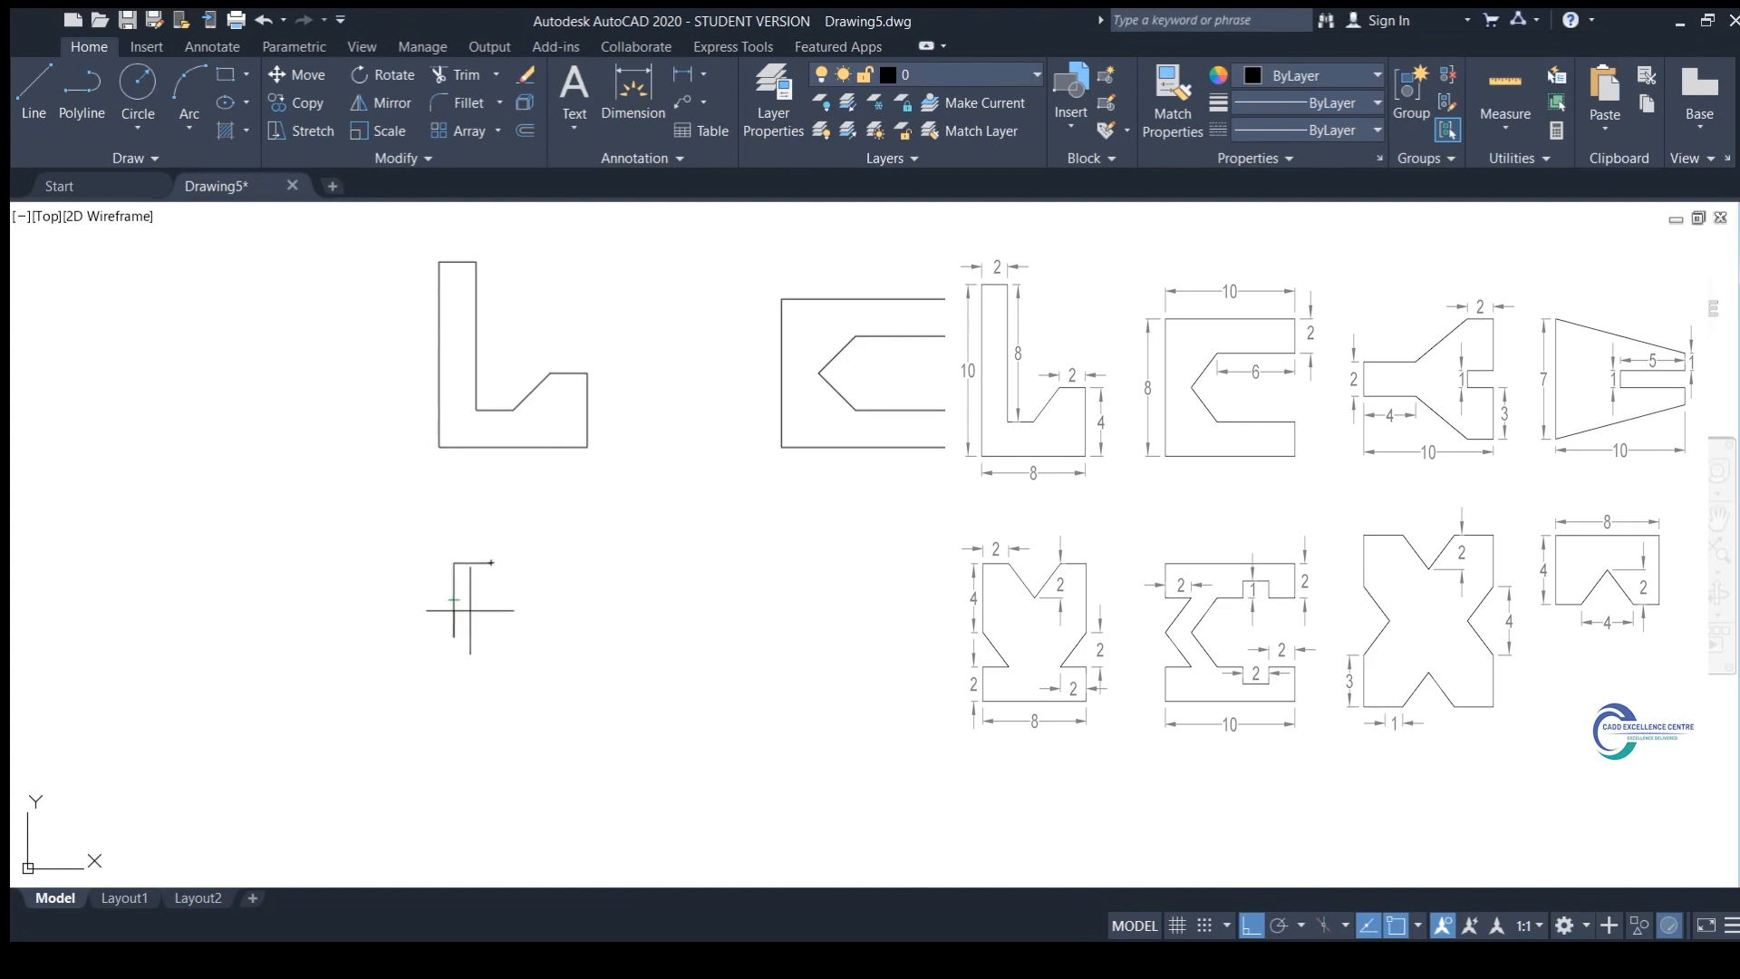
scroll(453, 635, up, 2)
middle_drag(474, 710, 466, 629)
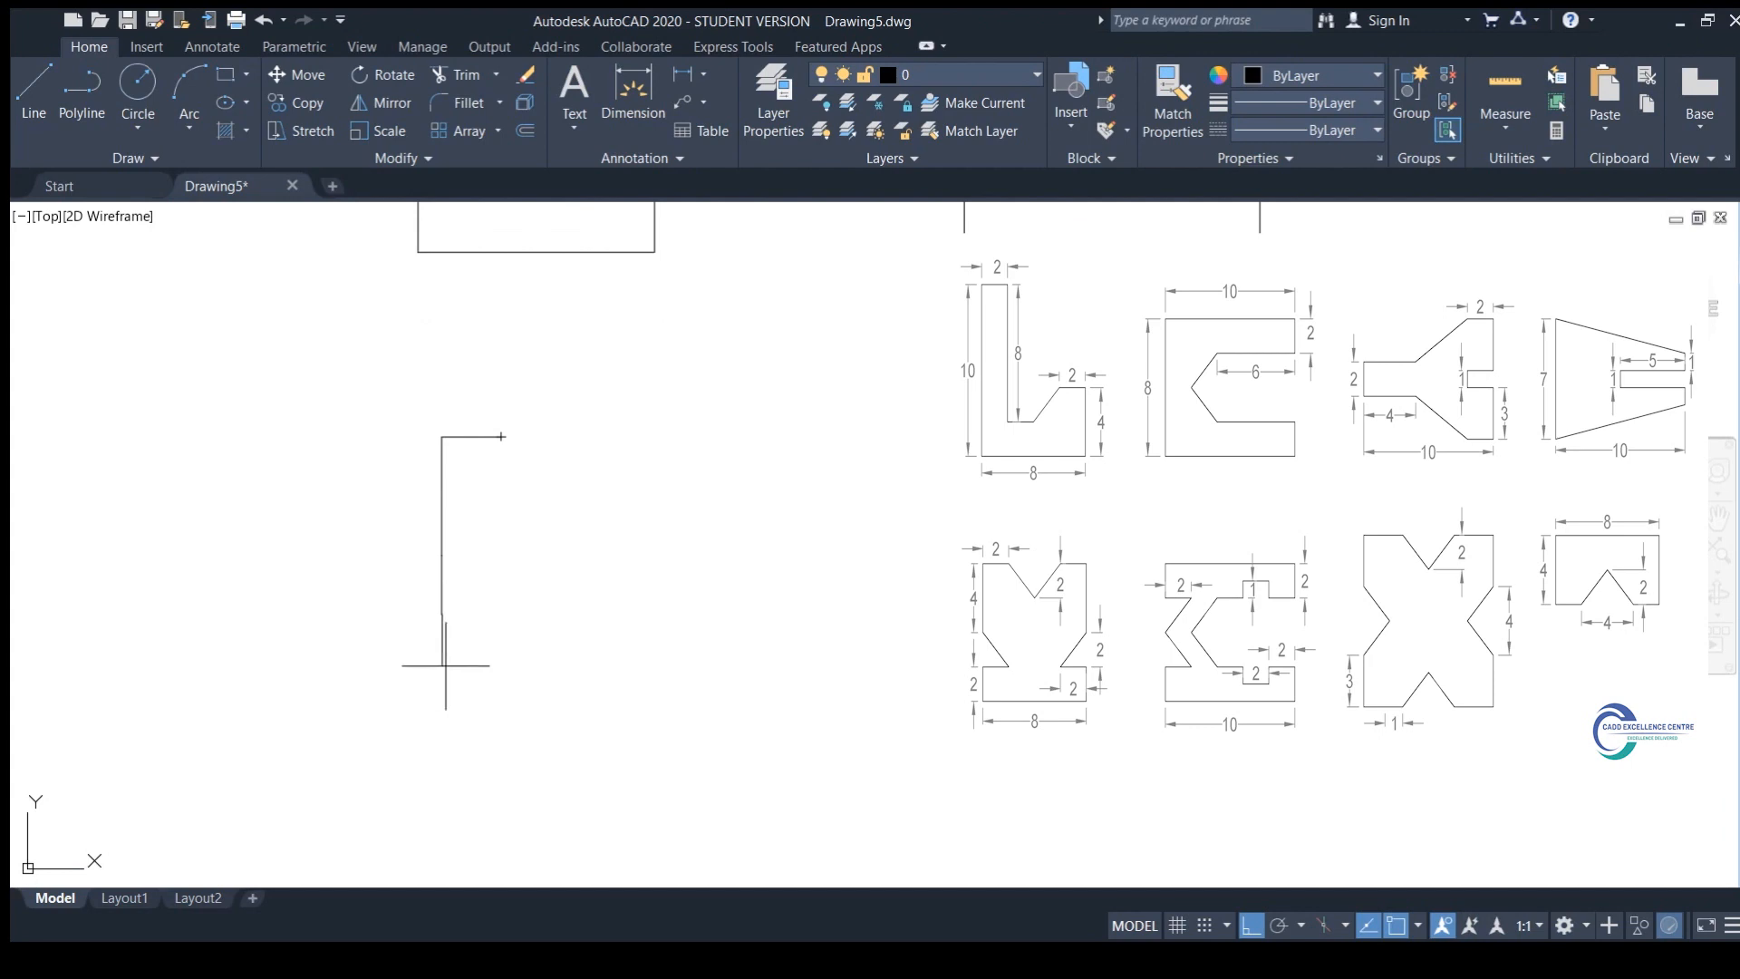
click(445, 666)
click(645, 673)
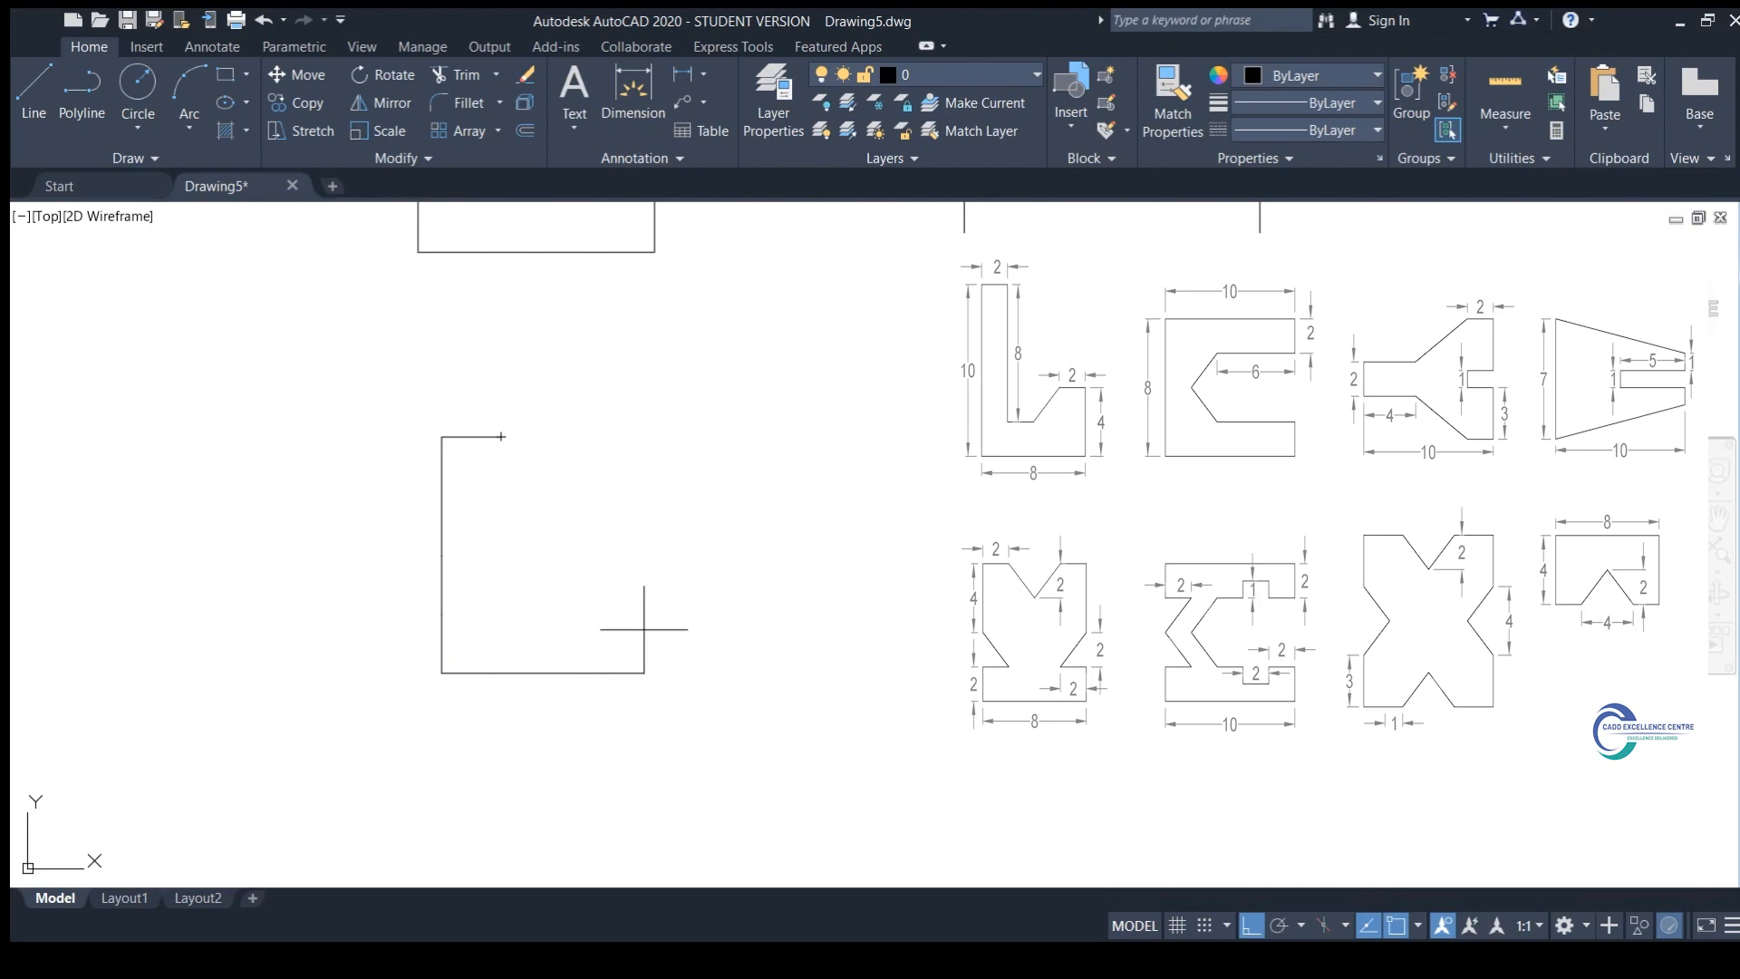
text(8)
key(Return)
key(Escape)
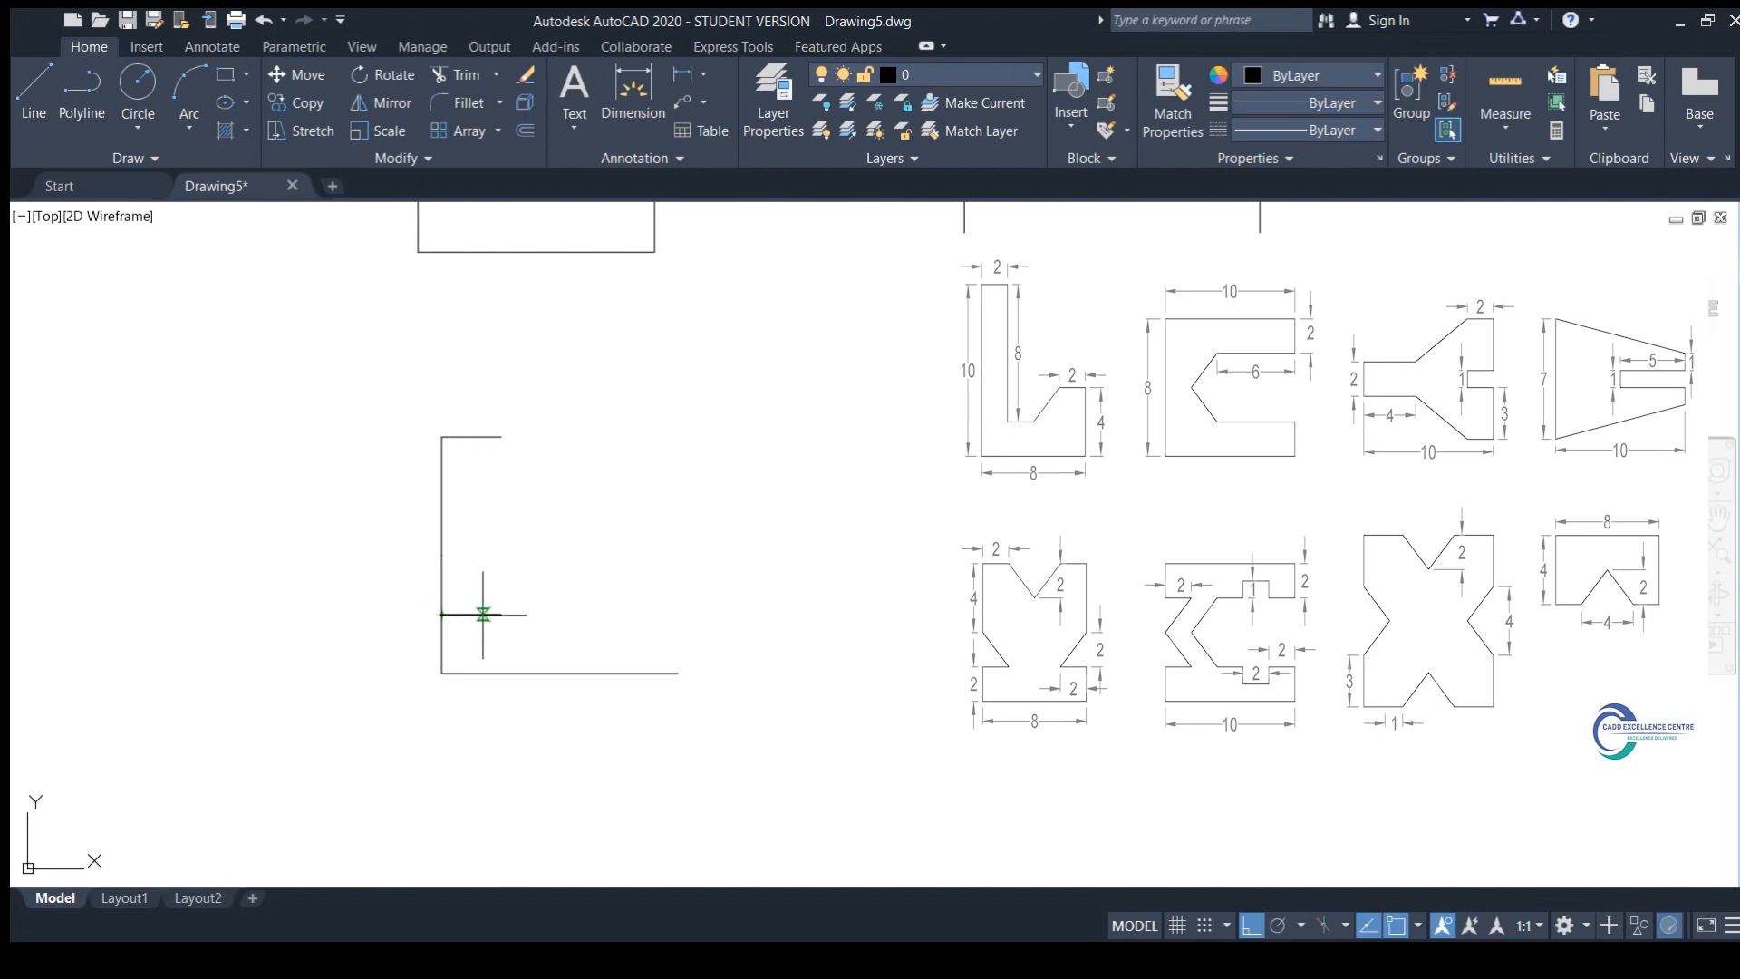
Step: Form the left side notch with a 2-unit ledge and a diagonal, and delete the side segment across its opening
click(501, 614)
click(442, 555)
key(Escape)
click(441, 591)
key(Escape)
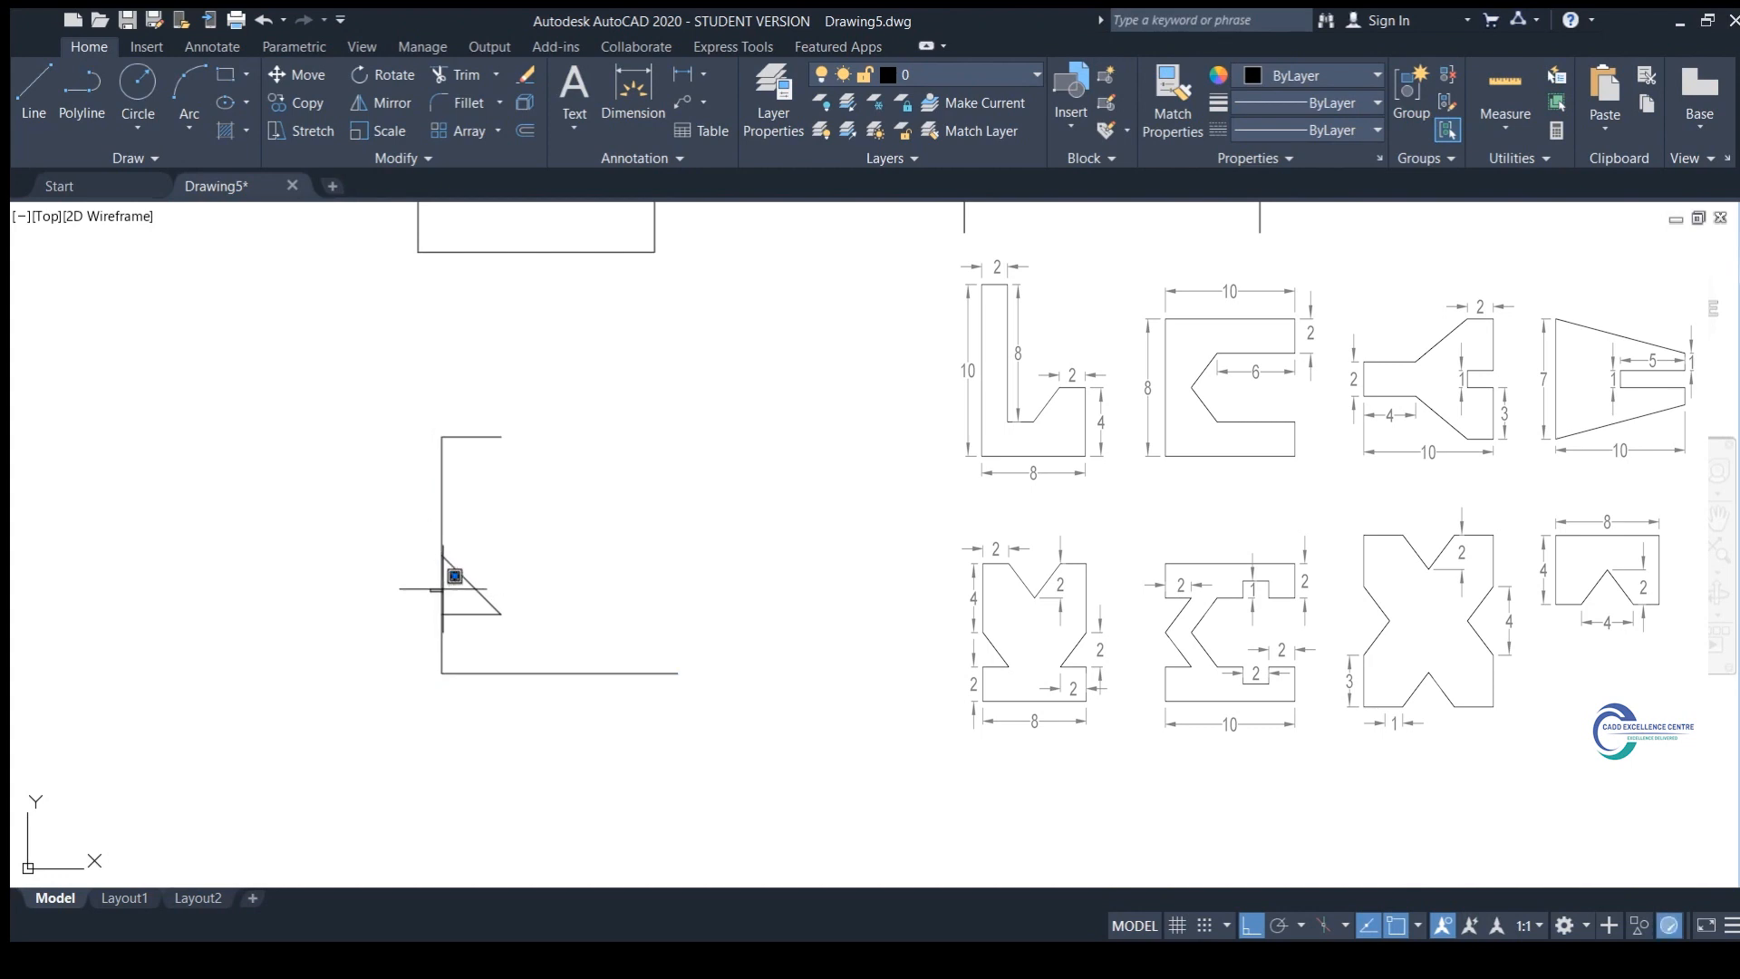
click(441, 585)
key(Delete)
Step: Draw the left diagonal of the top V notch from guide lines 2 units down and 2 units across, and delete the guides
text(l)
key(Return)
click(501, 437)
click(503, 495)
click(559, 495)
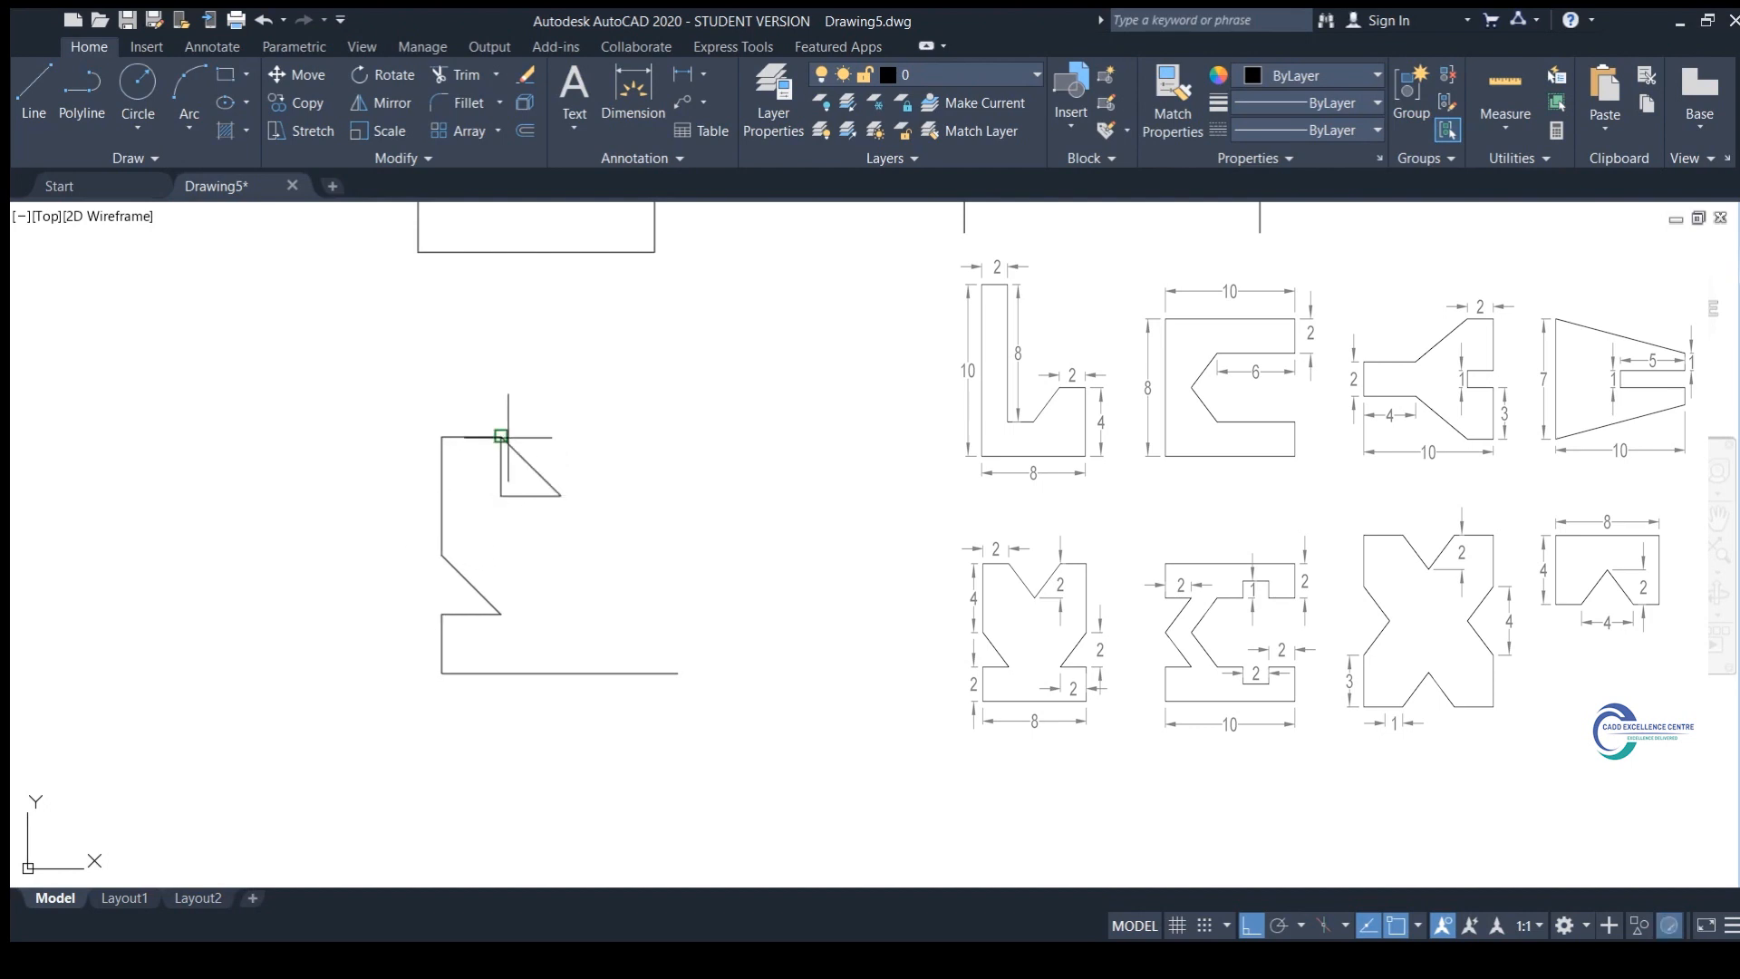
click(501, 437)
key(Return)
click(514, 482)
click(482, 517)
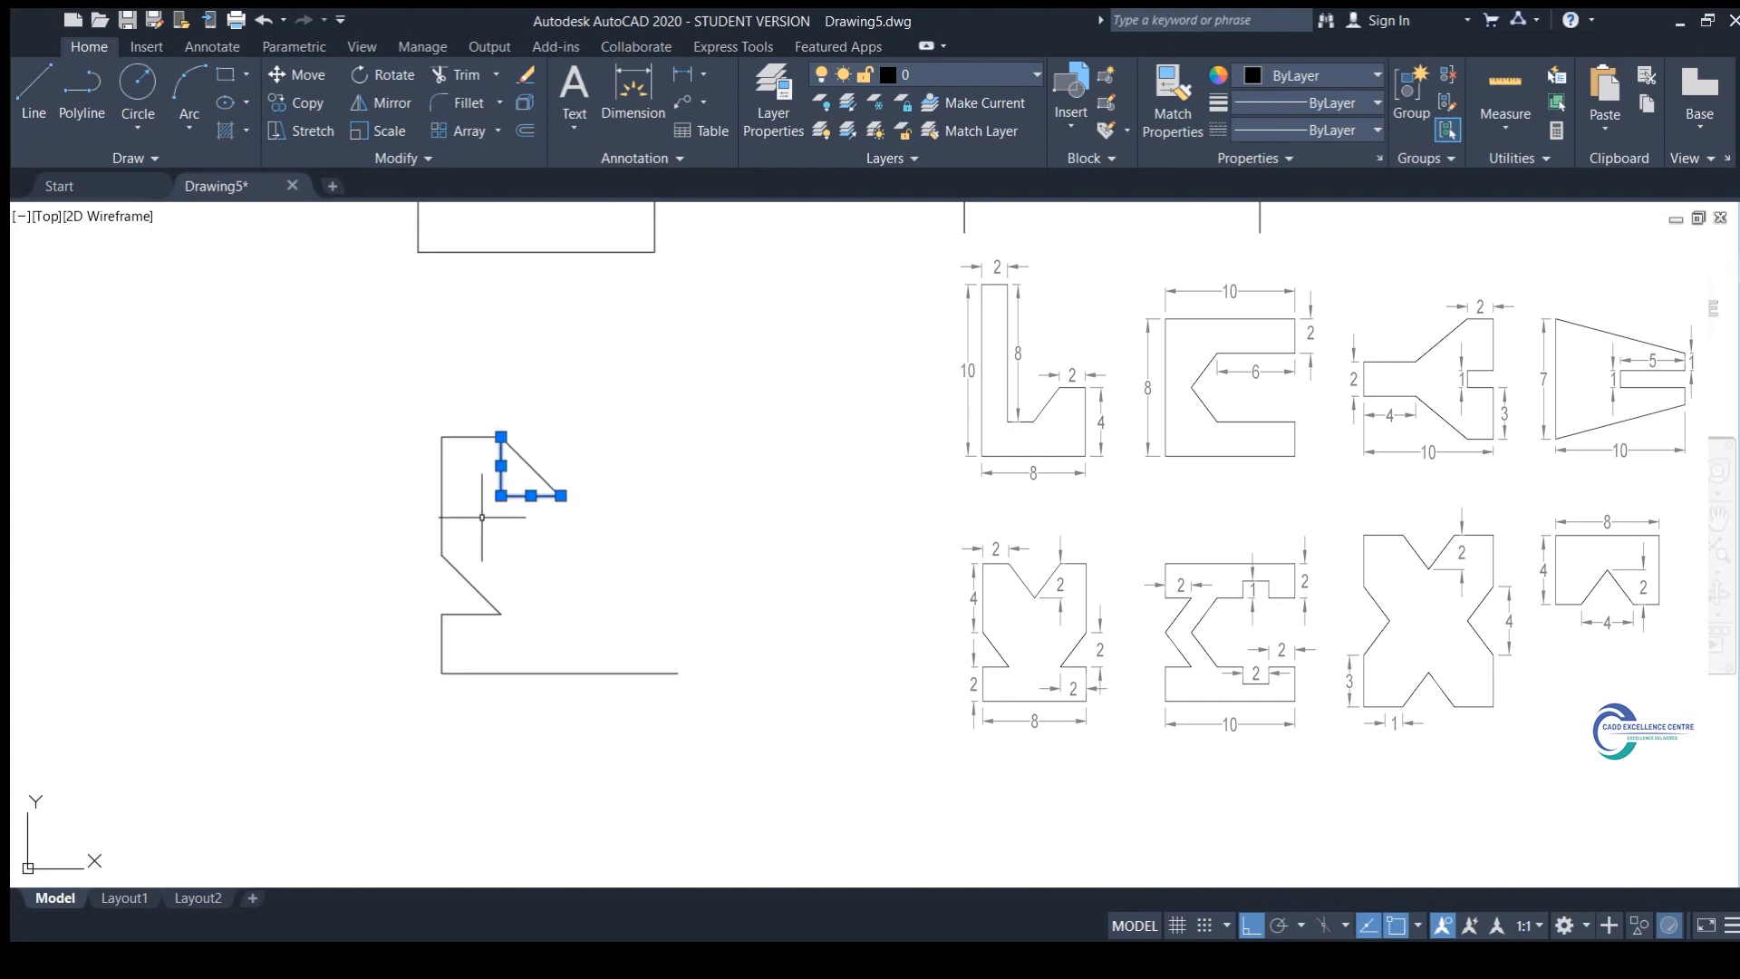
key(Delete)
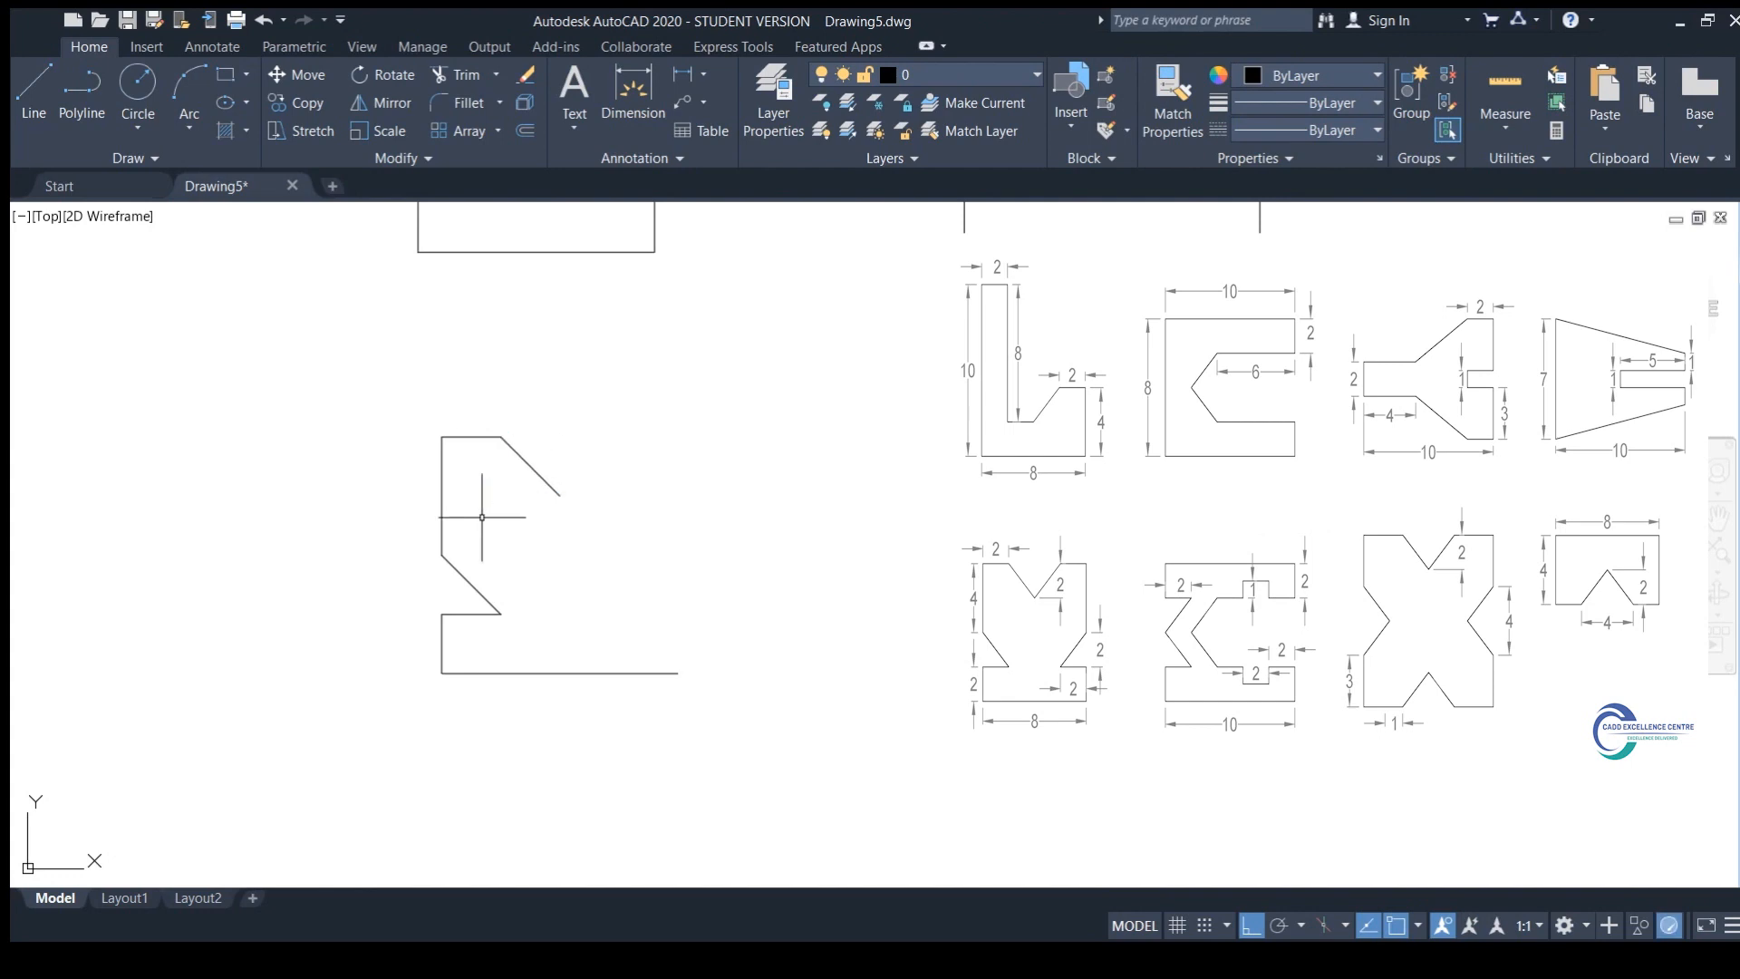
Step: Shorten the notched figure's base line from its right end to its midpoint
click(664, 605)
click(596, 716)
click(678, 672)
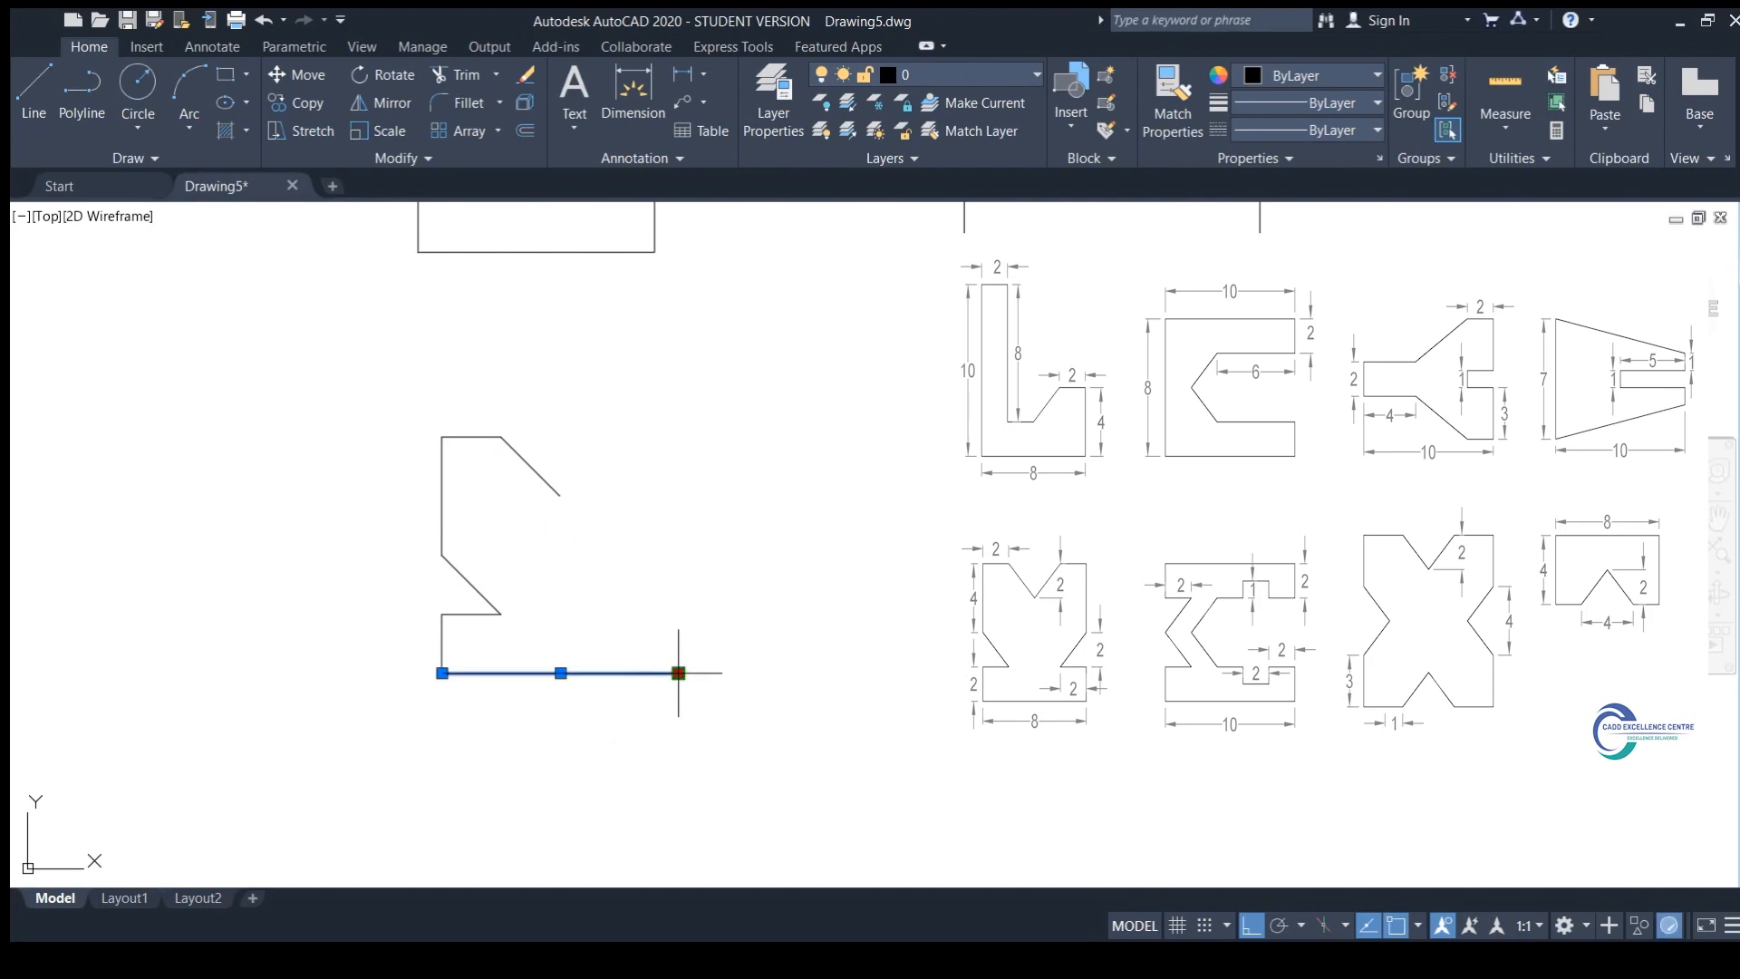
click(562, 673)
key(Escape)
Step: Mirror the notched half figure about the vertical line through the V's tip and the base's end, keeping the original
click(590, 427)
click(417, 691)
text(mi)
key(Return)
click(561, 496)
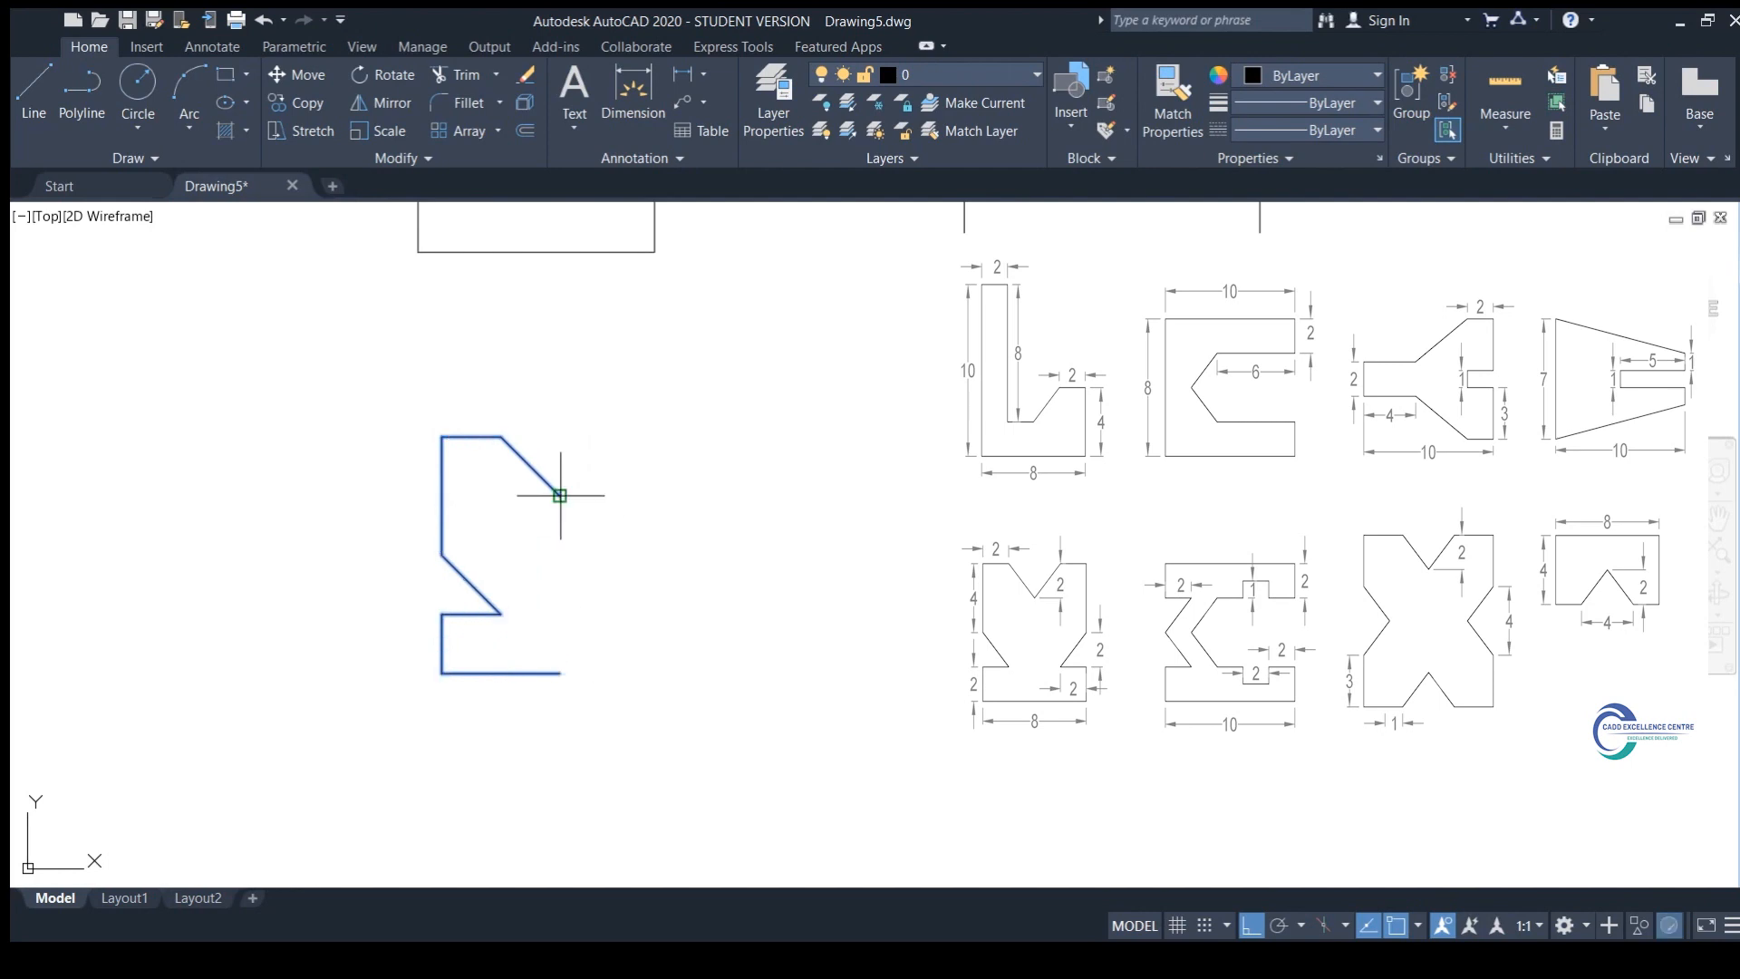
click(562, 673)
key(Return)
Step: Start the sigma-shaped figure's upper bar with a 2-unit left ledge, 2-unit ends and a 10-unit top edge
scroll(719, 590, down, 2)
middle_drag(719, 590, 591, 569)
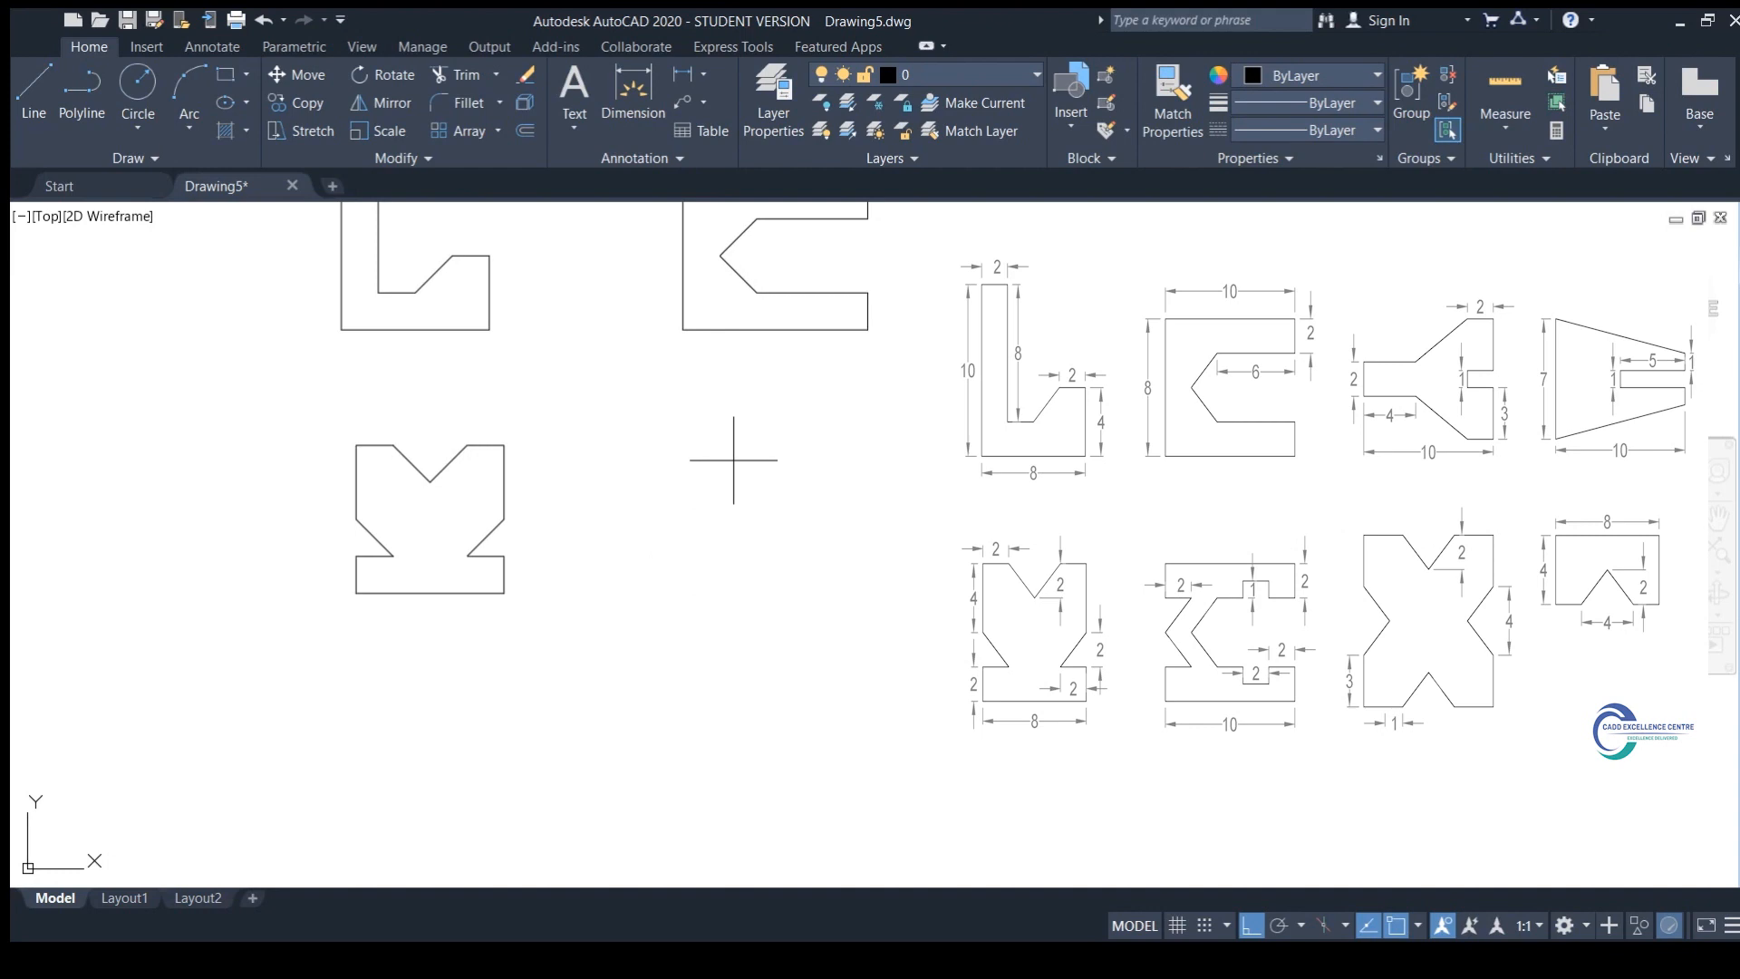
click(694, 460)
click(695, 425)
click(881, 425)
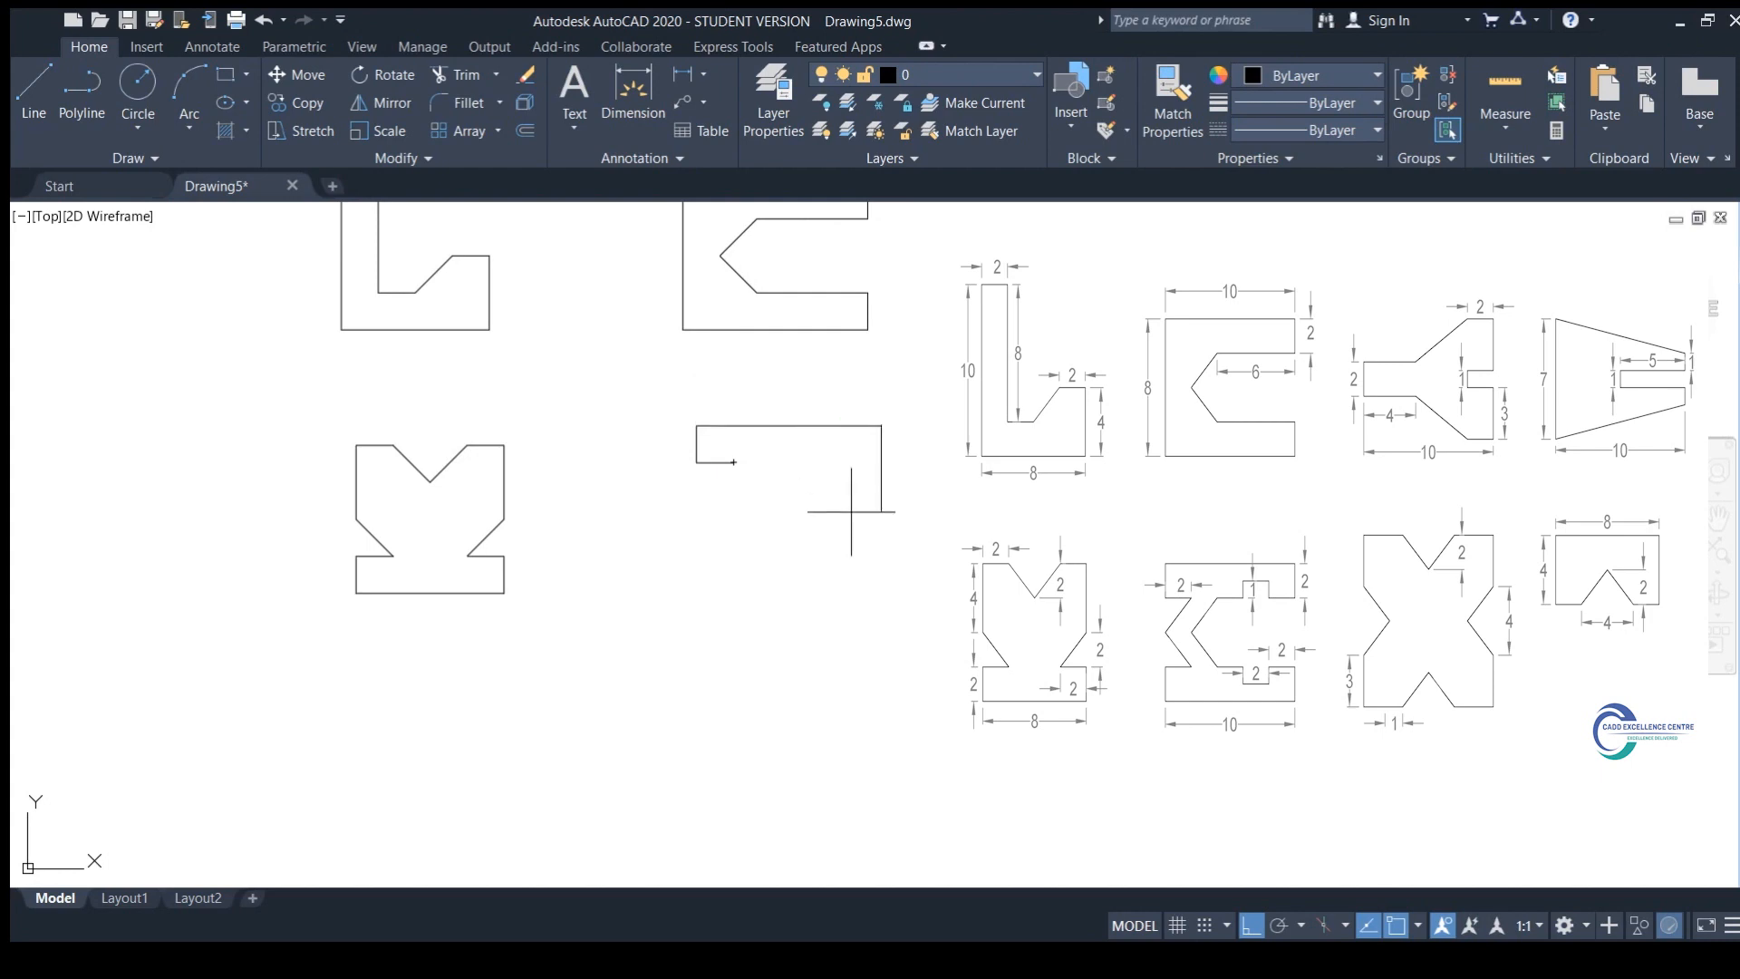
text(2)
key(Return)
Step: Cut a 2-unit-wide, 1-unit-deep rectangular notch into the upper bar's lower edge, with 2-unit segments on both sides
scroll(807, 480, up, 2)
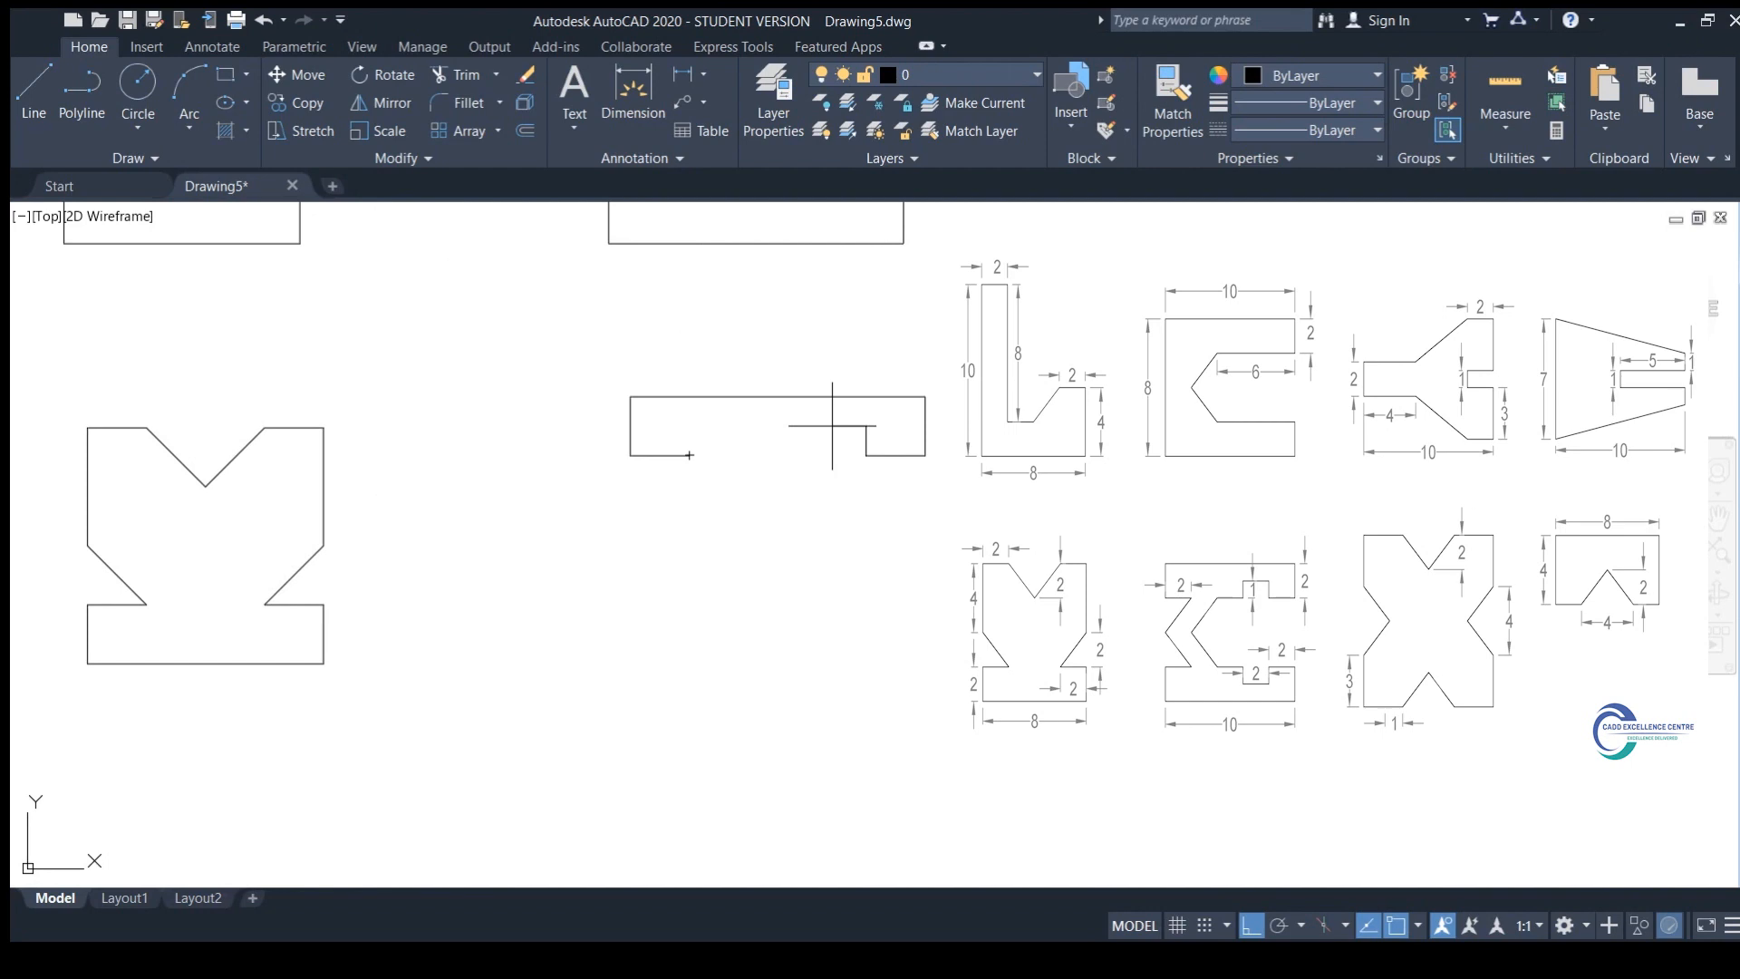
text(2)
key(Return)
text(1)
key(Return)
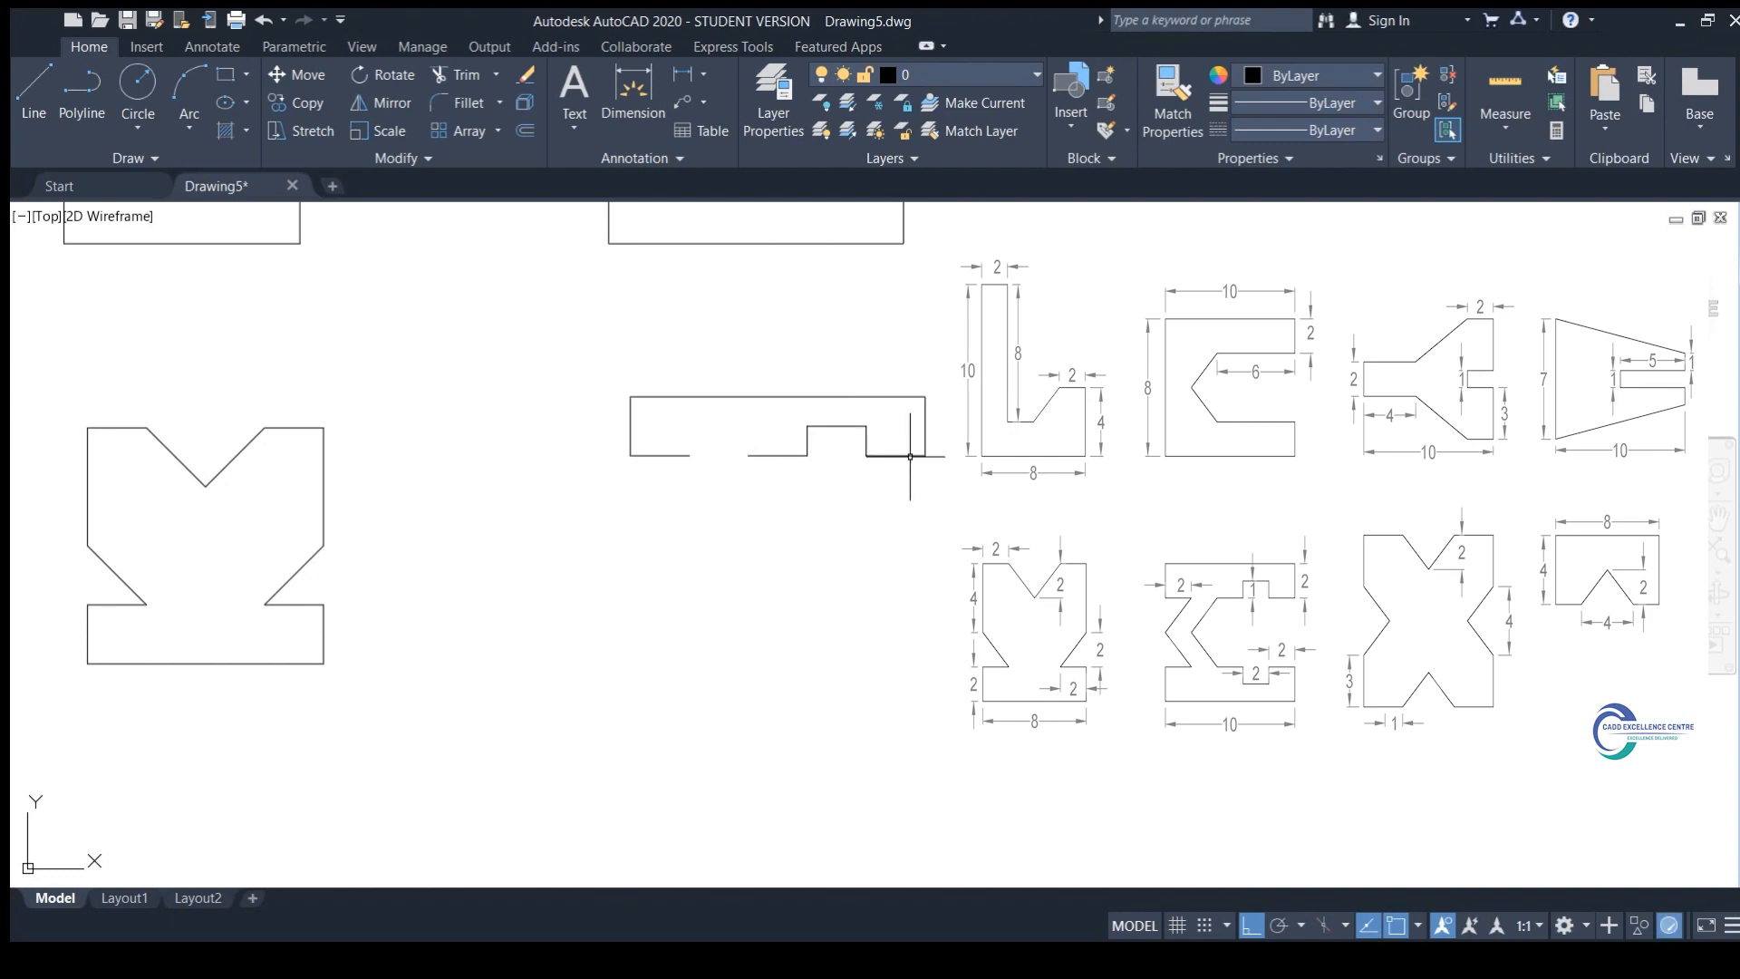
Step: Draw a 4-unit vertical guide down from the upper bar's left ledge and mirror the bar about its midpoint, keeping the original
click(688, 455)
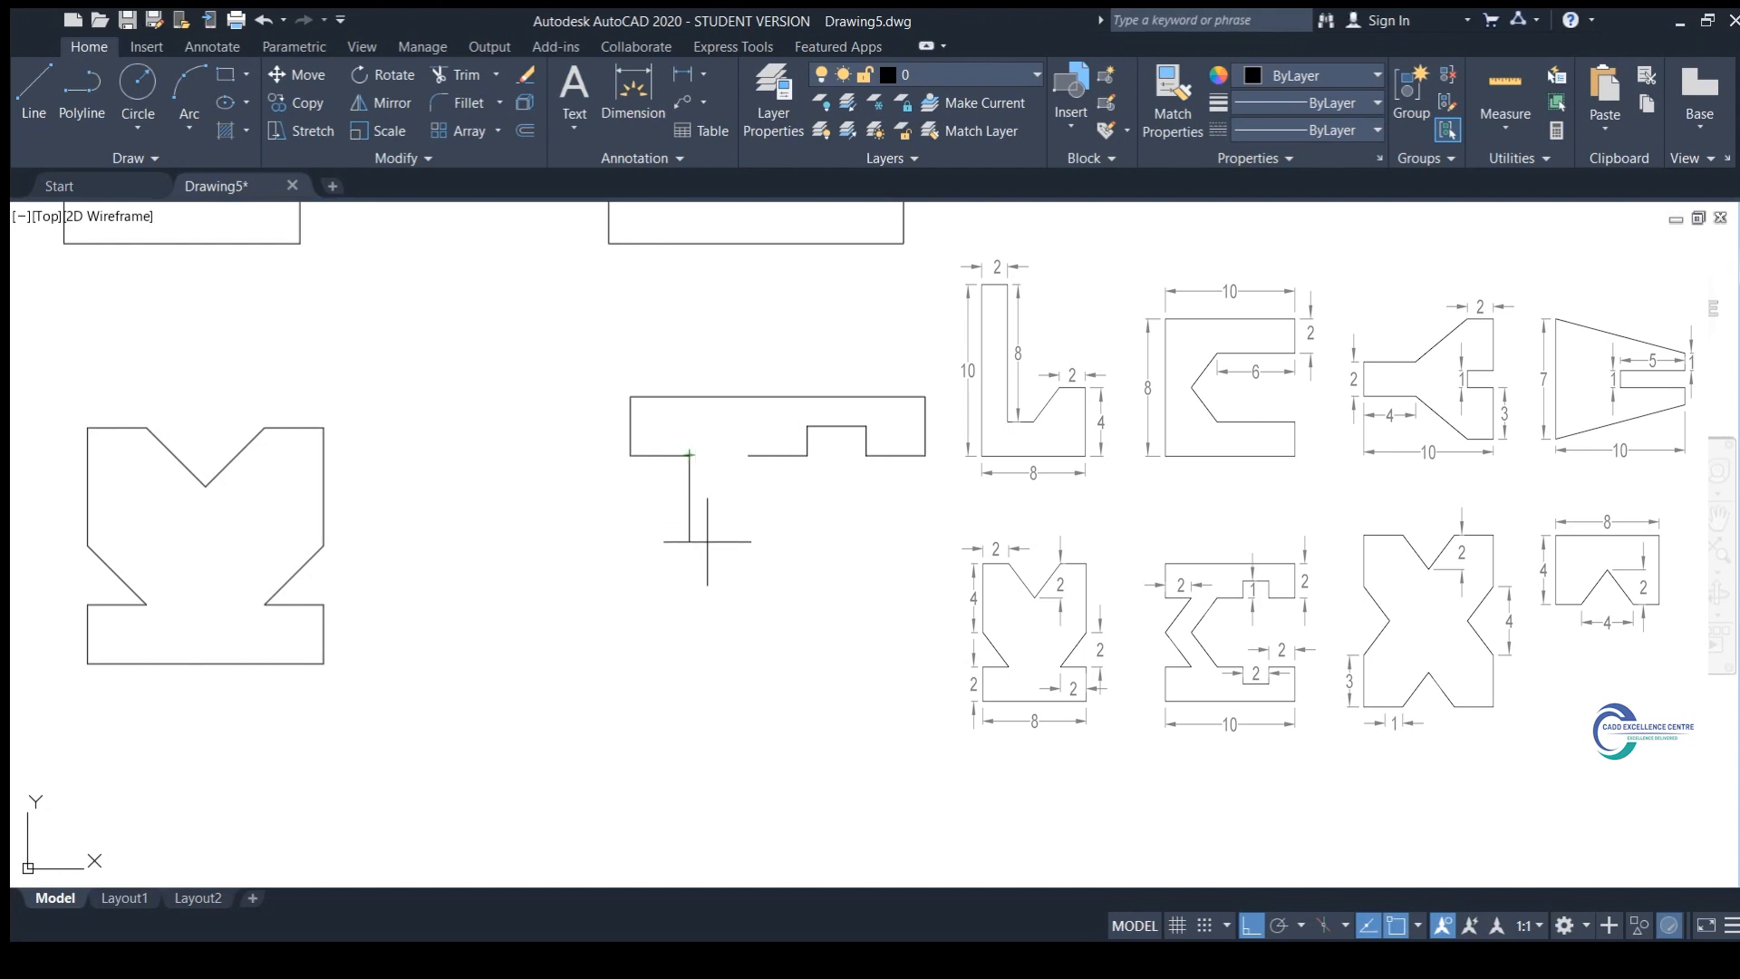
drag(587, 346, 944, 508)
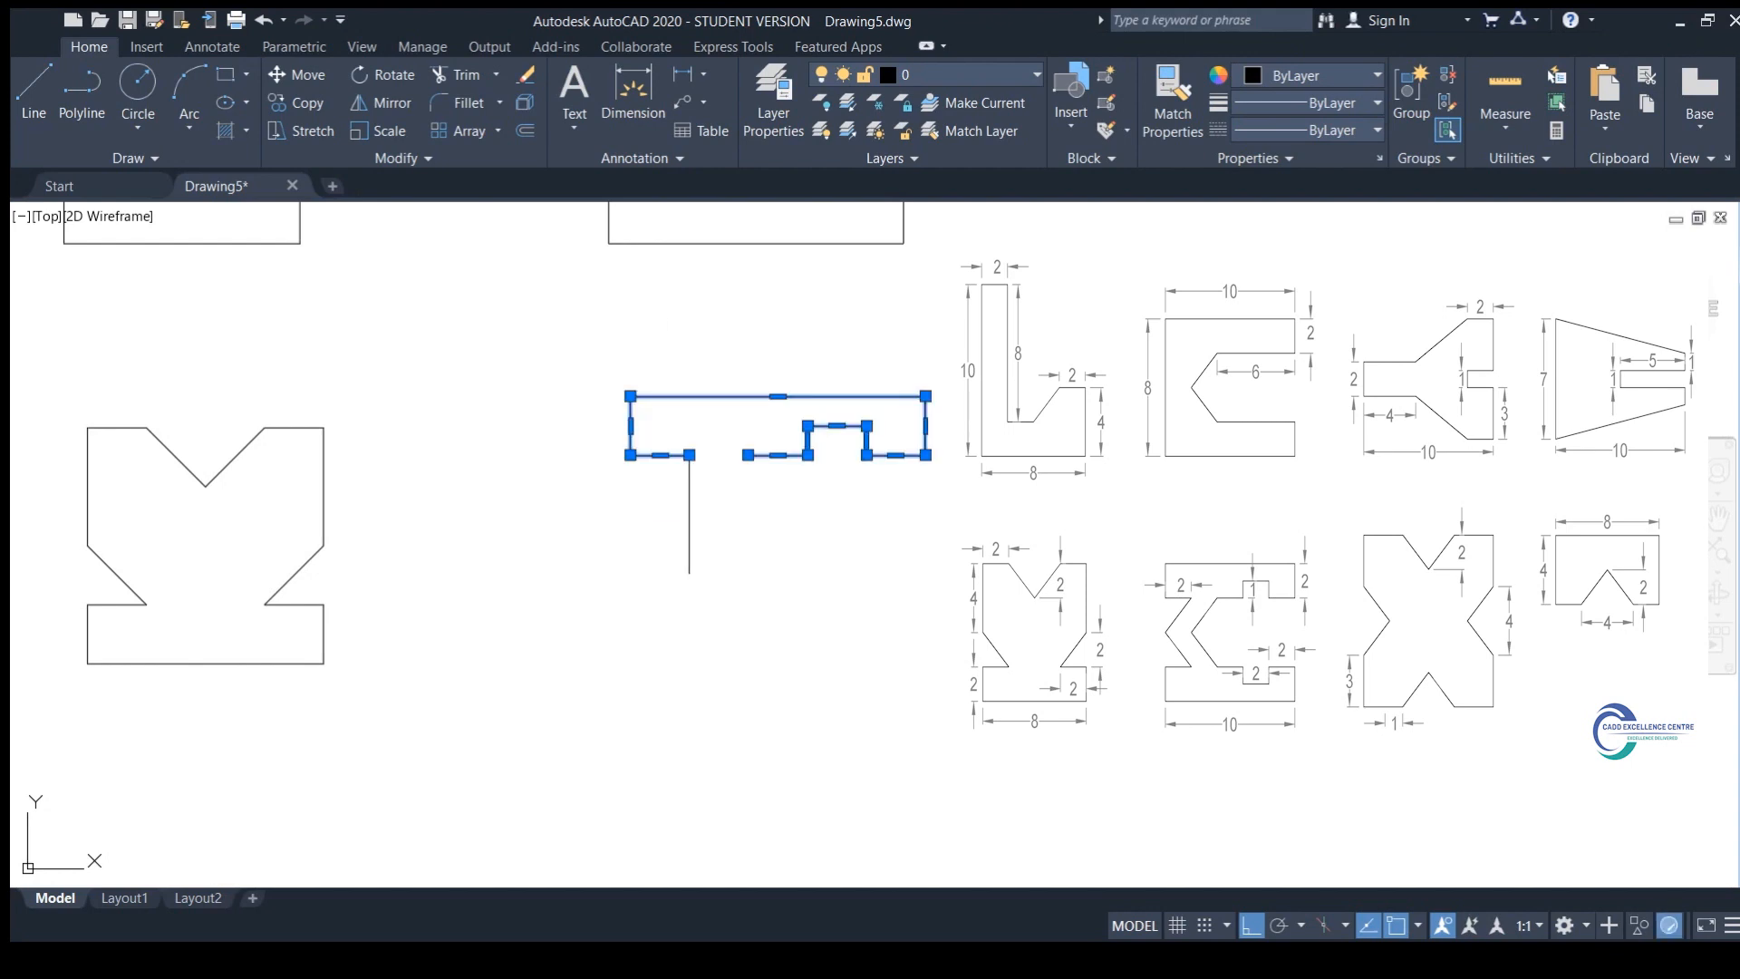
text(mi)
key(Return)
click(689, 514)
click(892, 529)
key(Return)
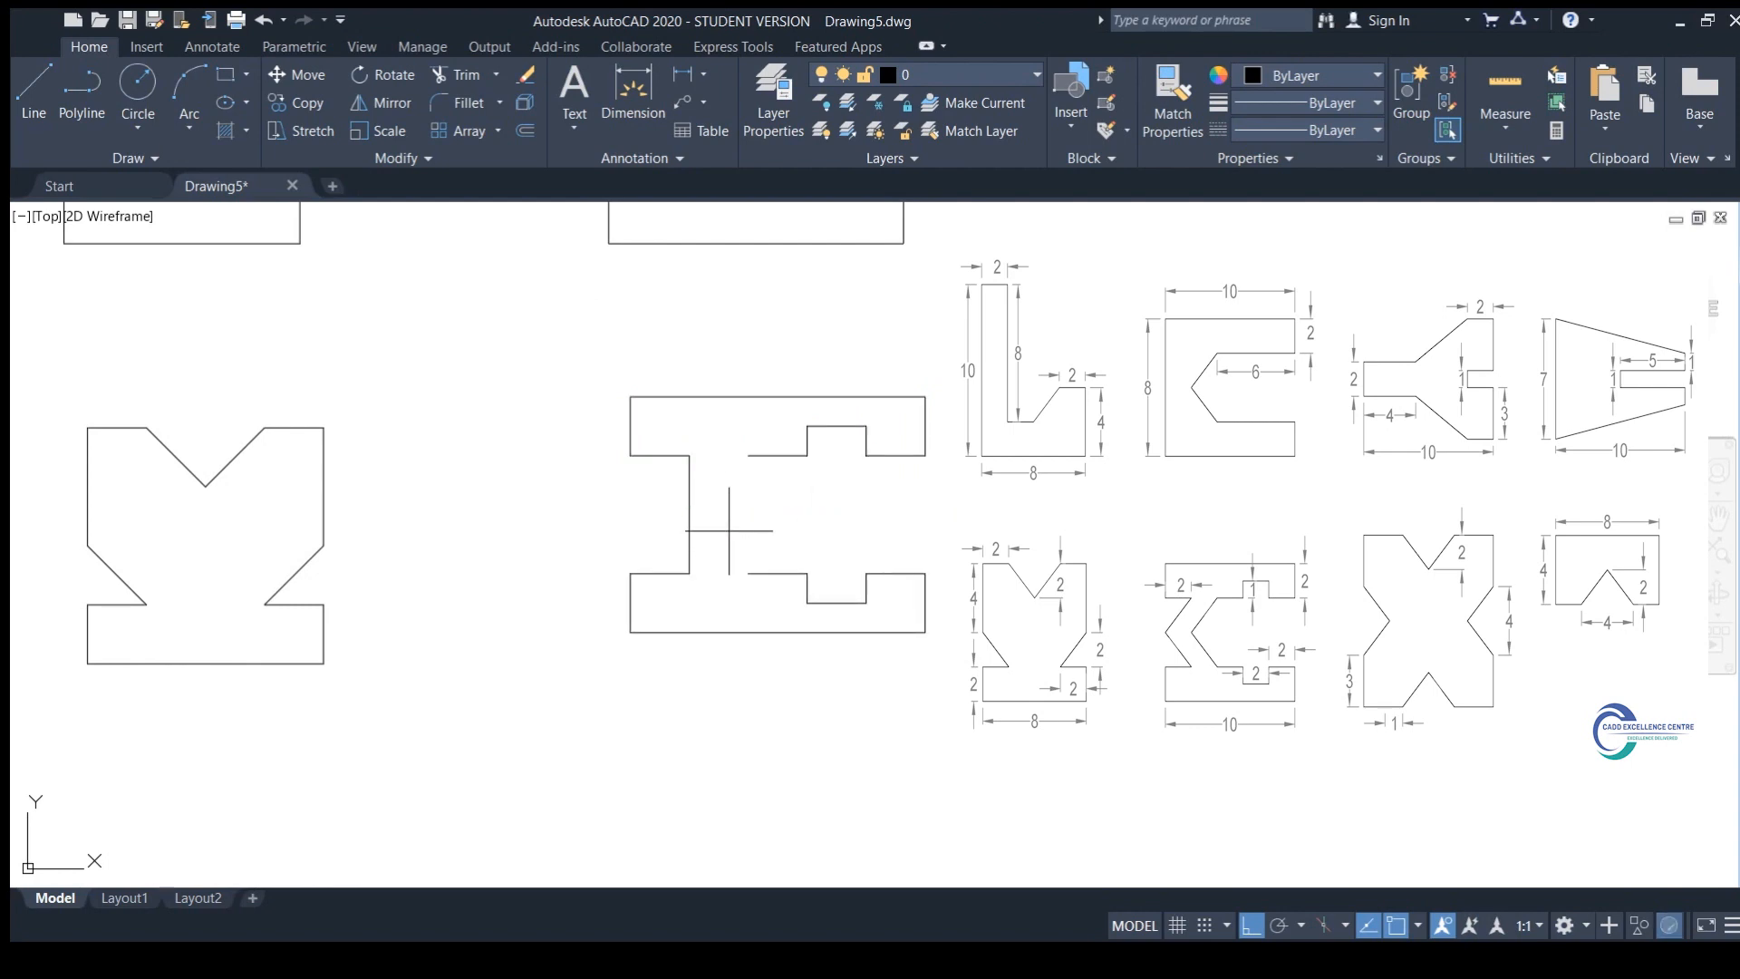
Step: Connect the two bars' inner endpoints through the vertical guide's midpoint with two diagonals, and delete the guide
click(748, 573)
click(689, 514)
click(748, 455)
key(Return)
click(689, 489)
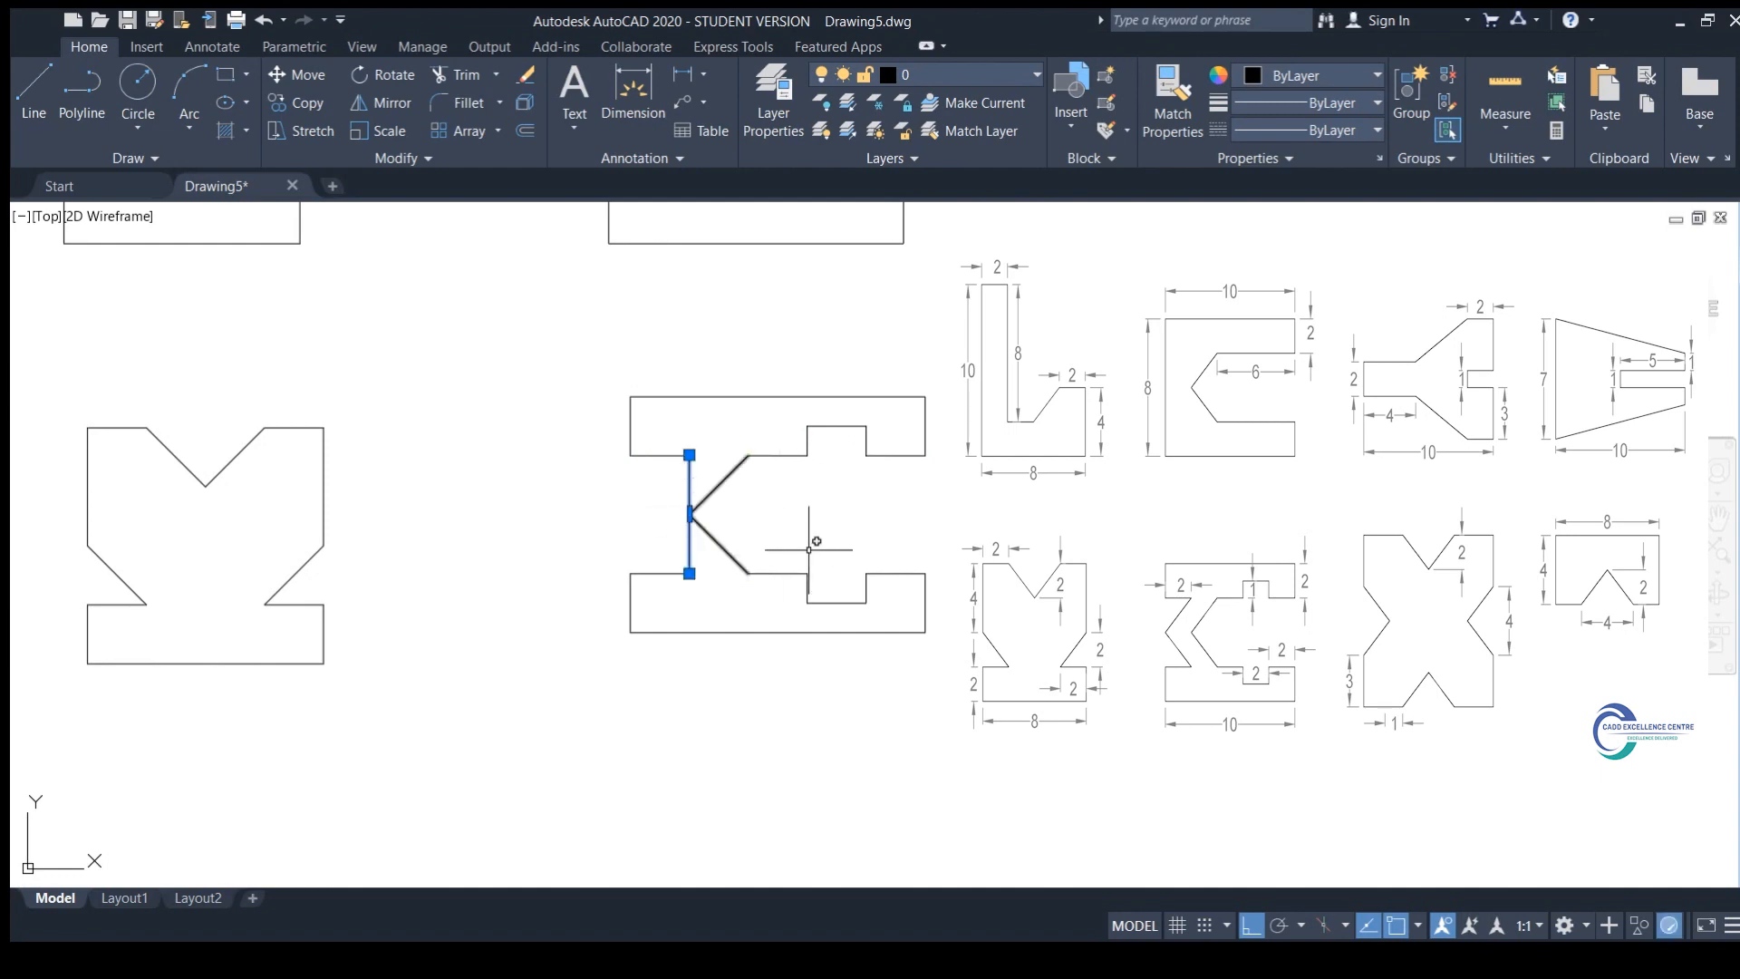
key(Delete)
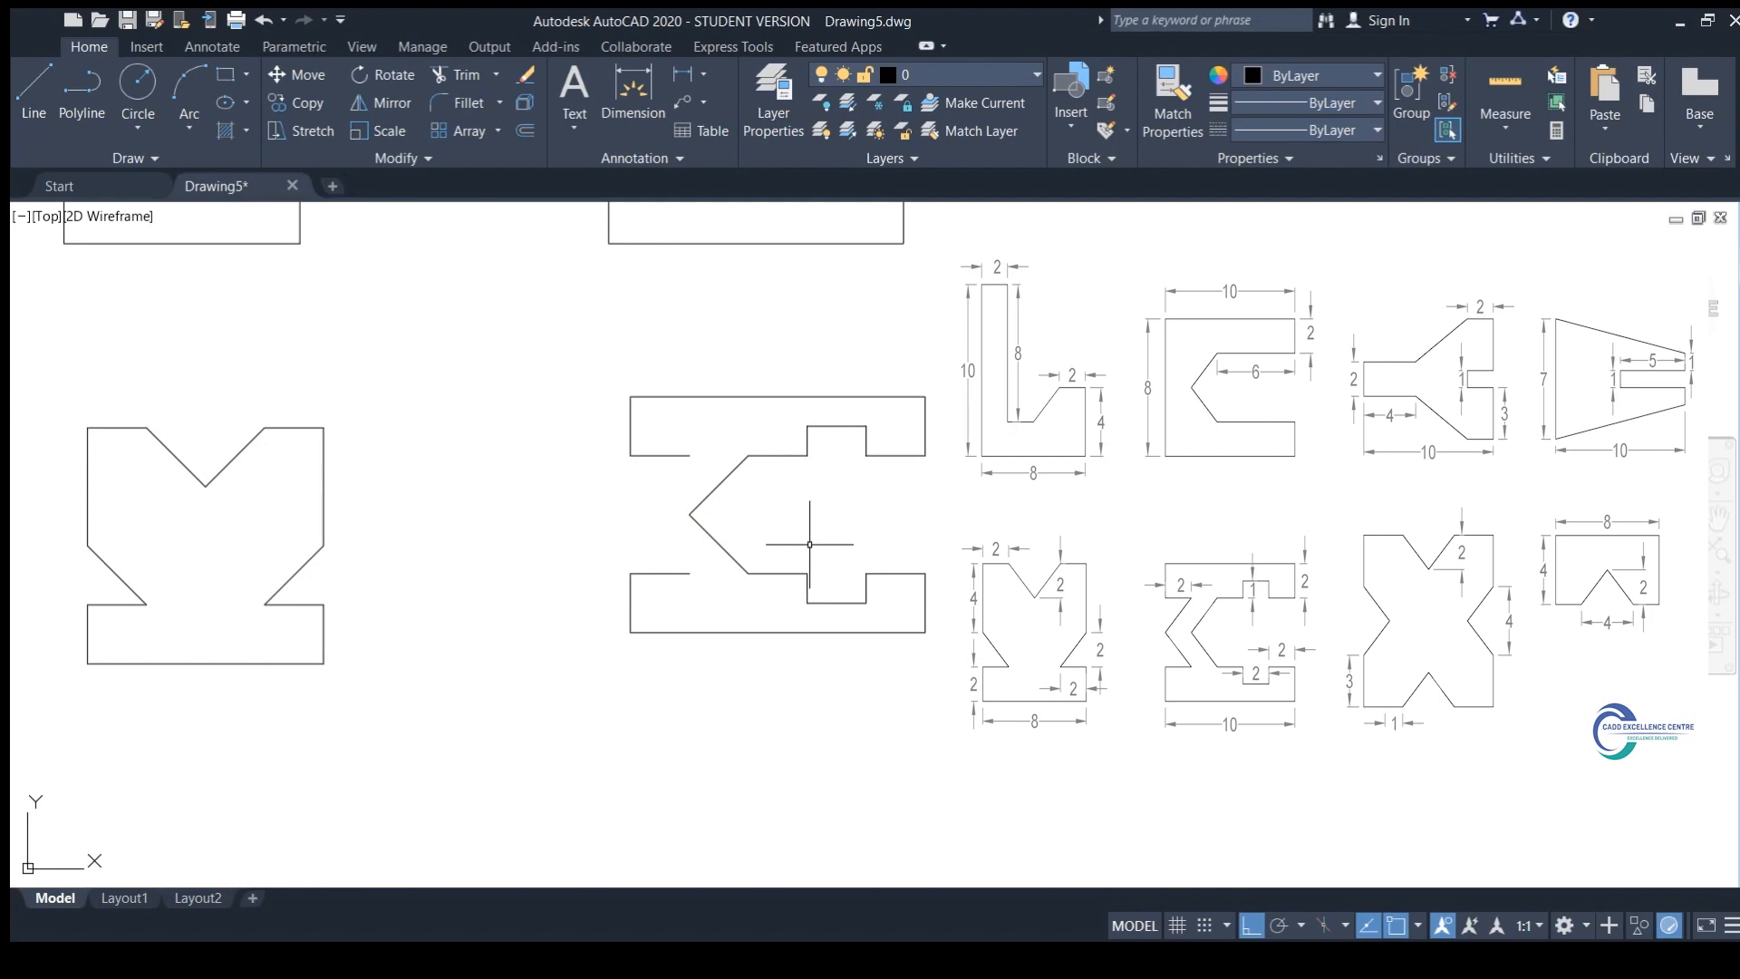
drag(760, 495, 703, 529)
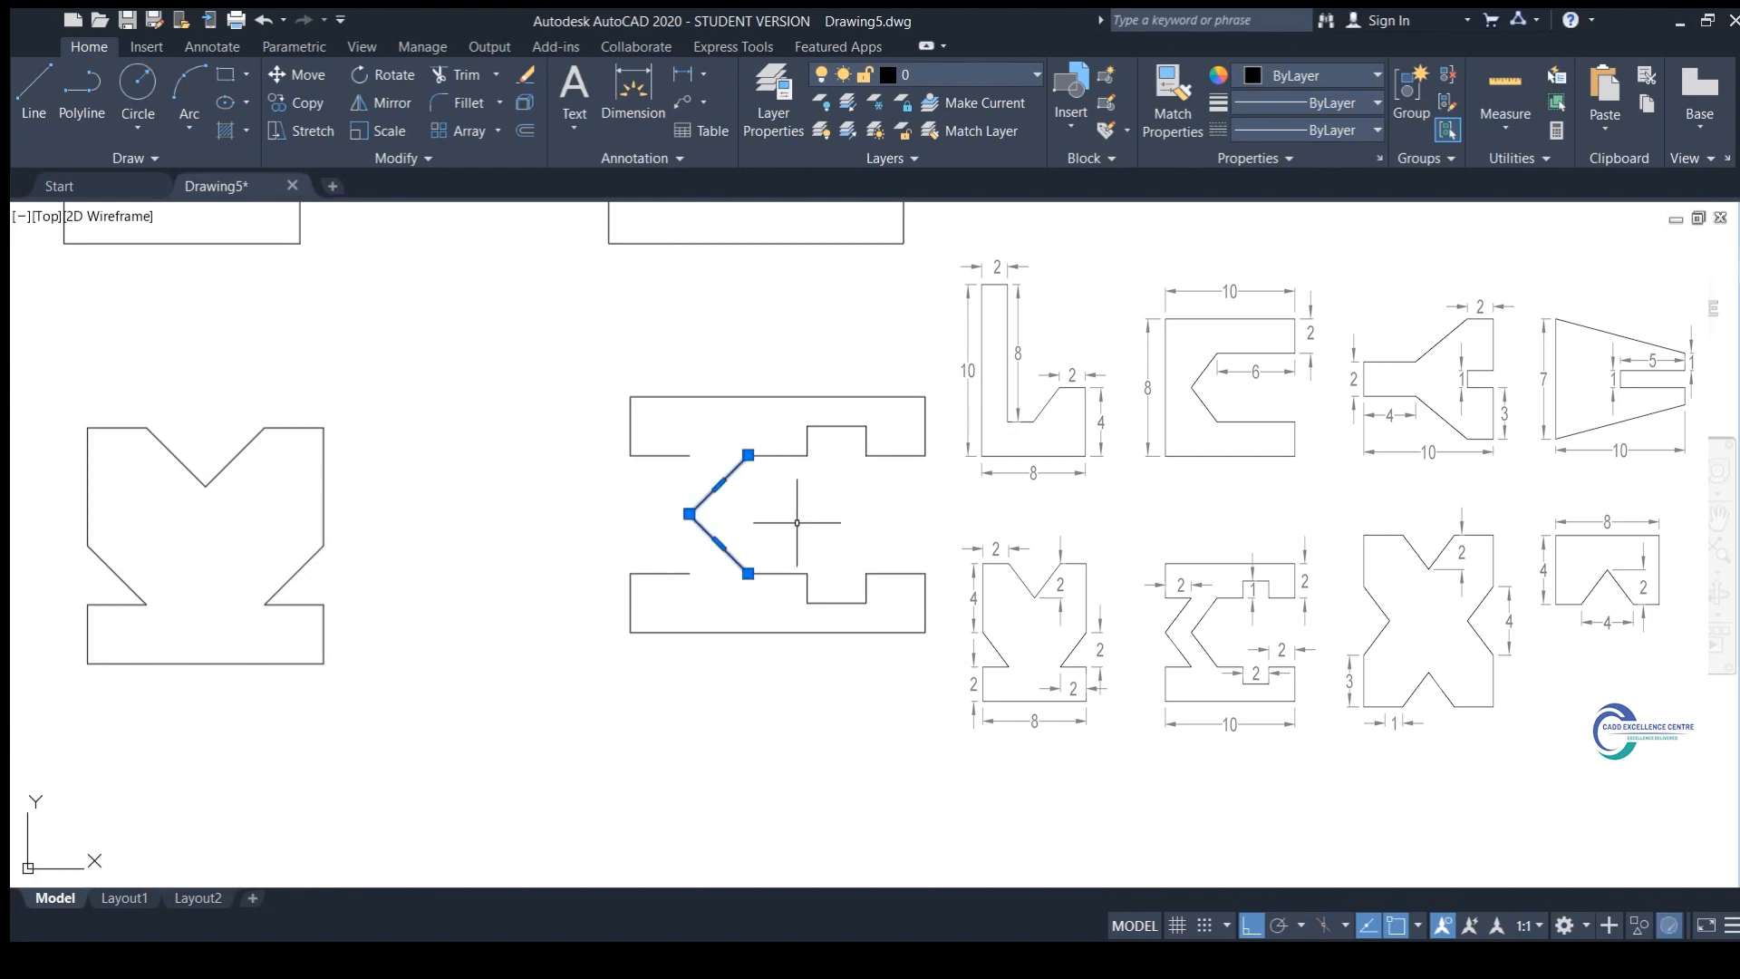
text(c)
key(Return)
click(748, 456)
key(Escape)
Step: Copy the two inner diagonals 2 units left, from the upper bar's inner endpoint to its left ledge's endpoint
click(747, 505)
click(660, 545)
text(co)
key(Return)
click(748, 455)
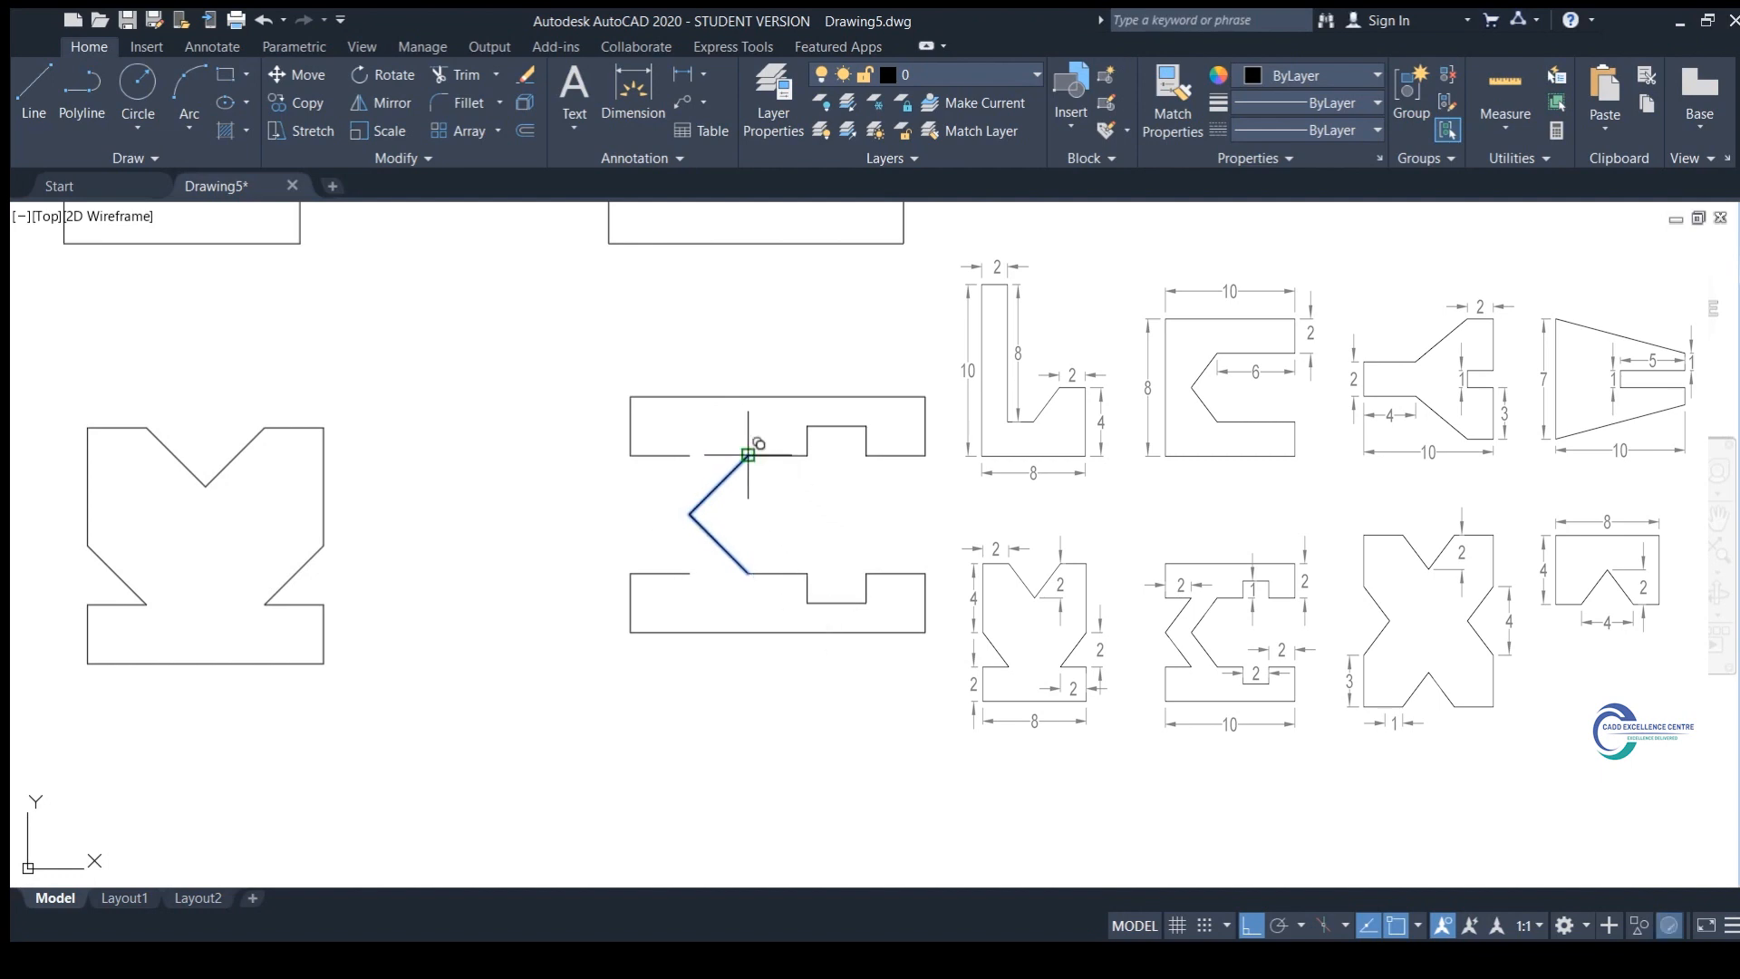
click(689, 455)
key(Return)
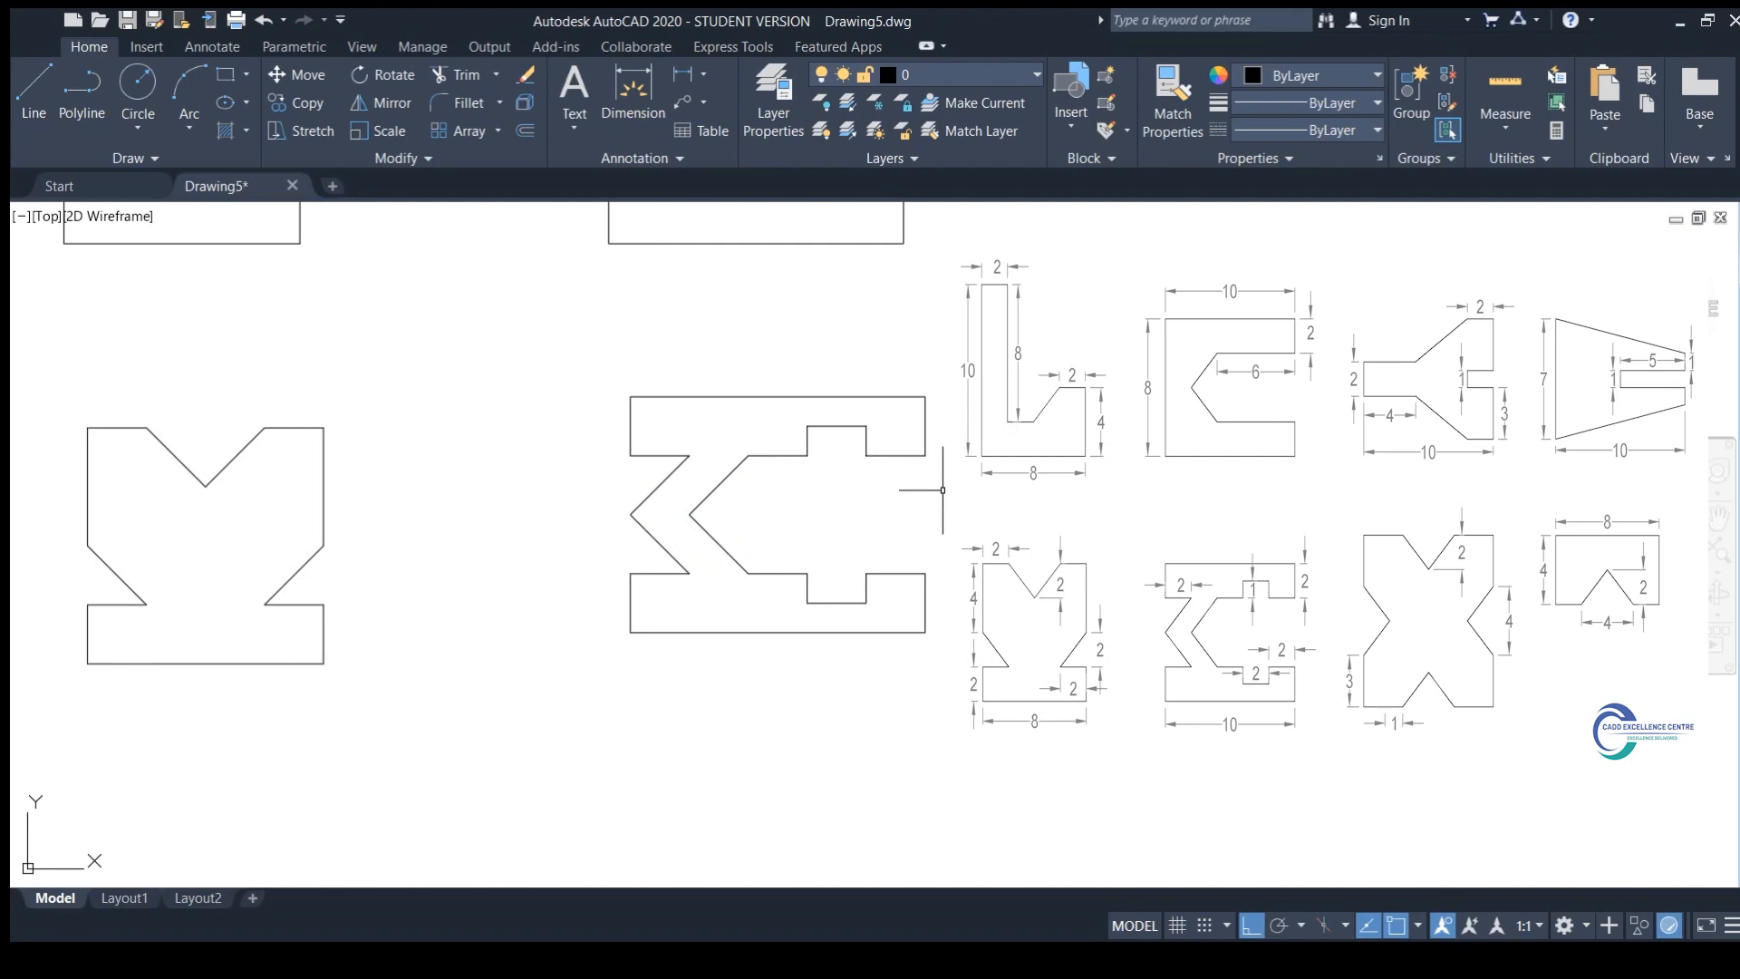
Step: Draw a 7-unit vertical edge below the finished figures and a 10-unit horizontal centre line from its midpoint
scroll(934, 492, down, 2)
middle_drag(921, 498, 948, 359)
middle_drag(908, 540, 905, 497)
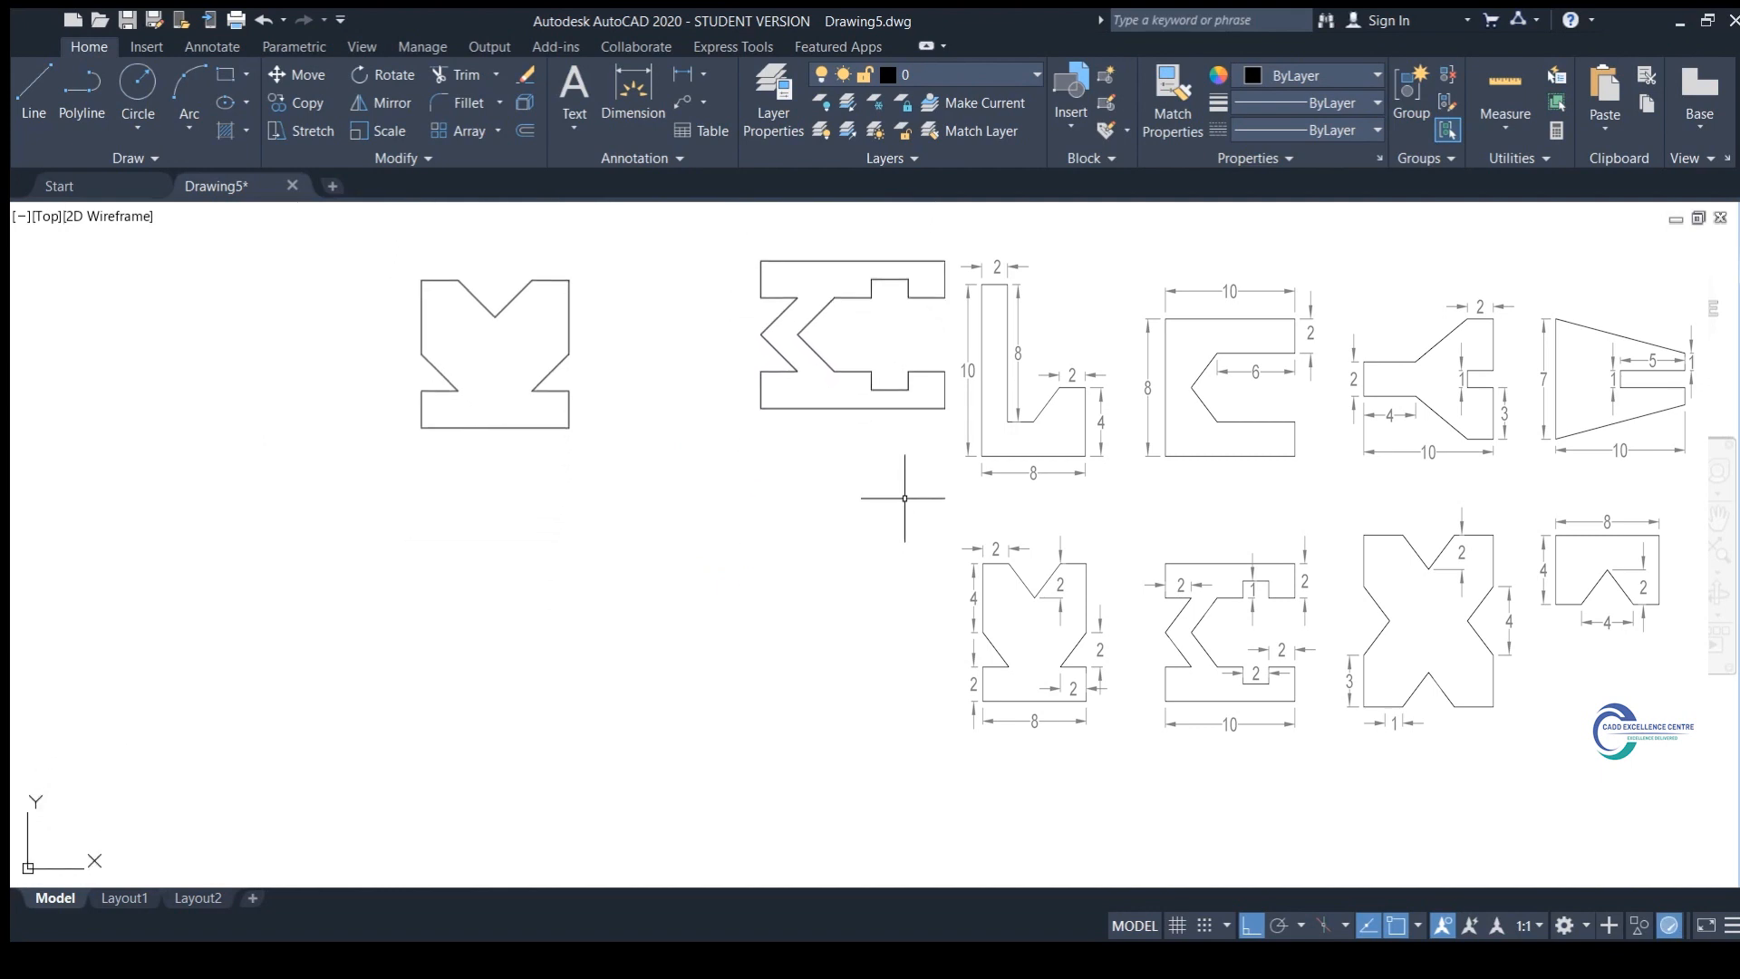
click(433, 661)
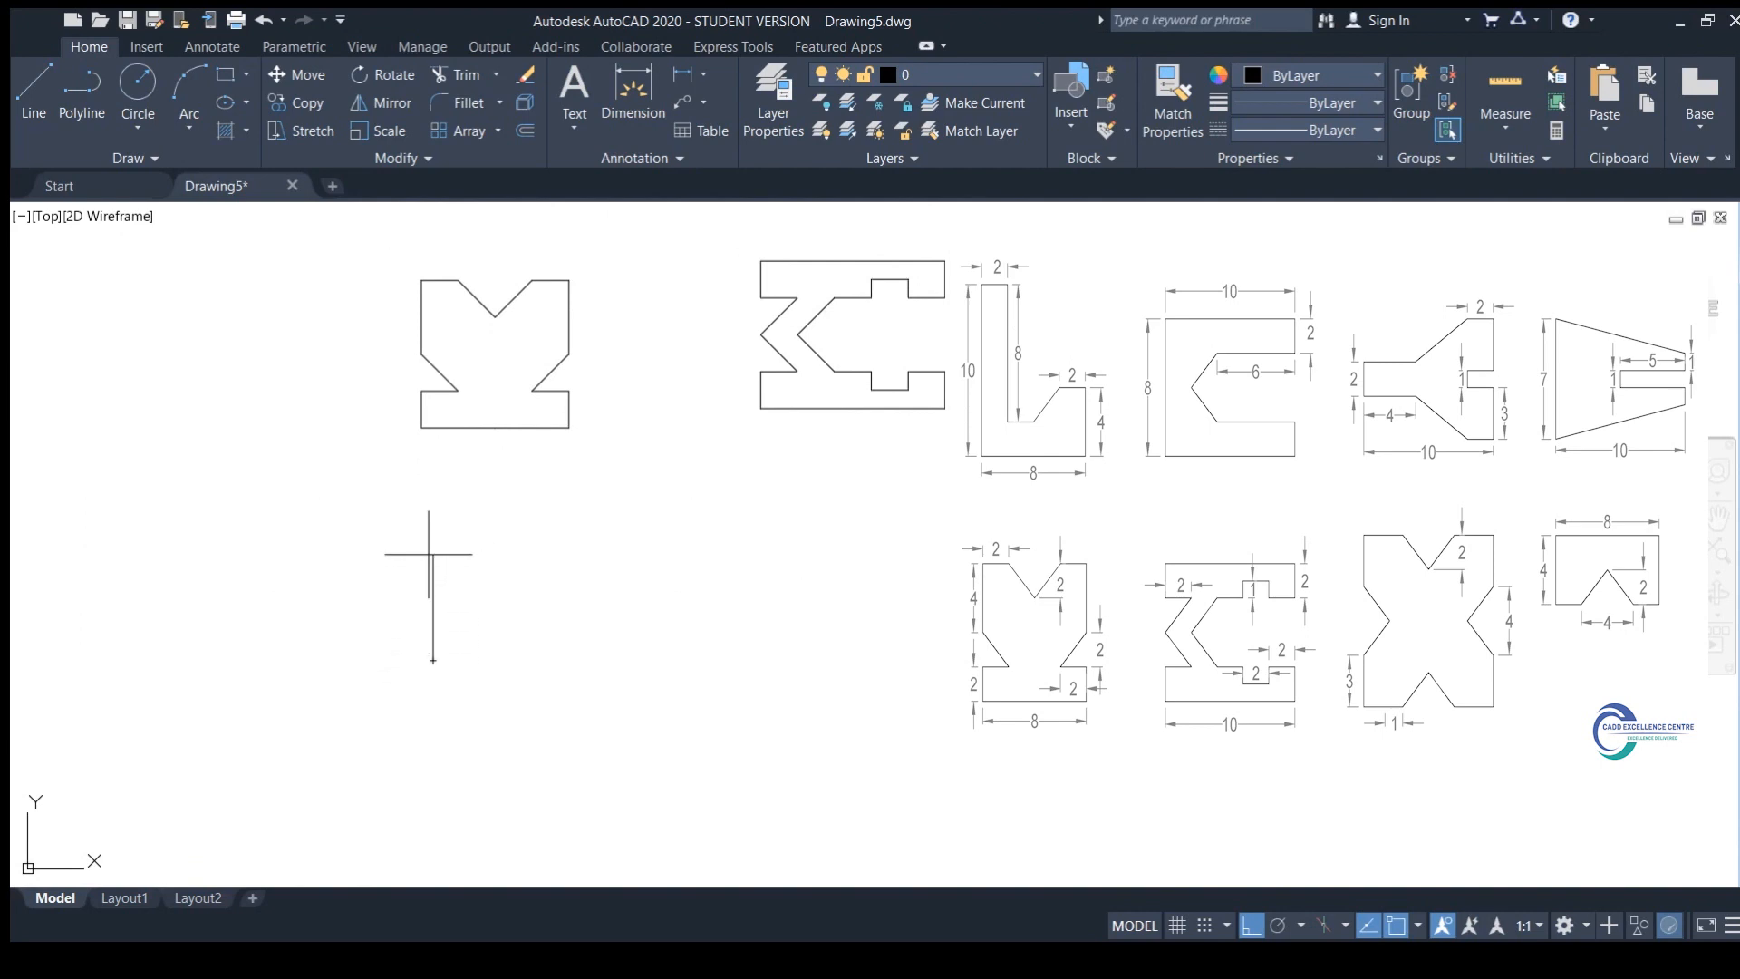
key(Return)
key(Return)
click(433, 596)
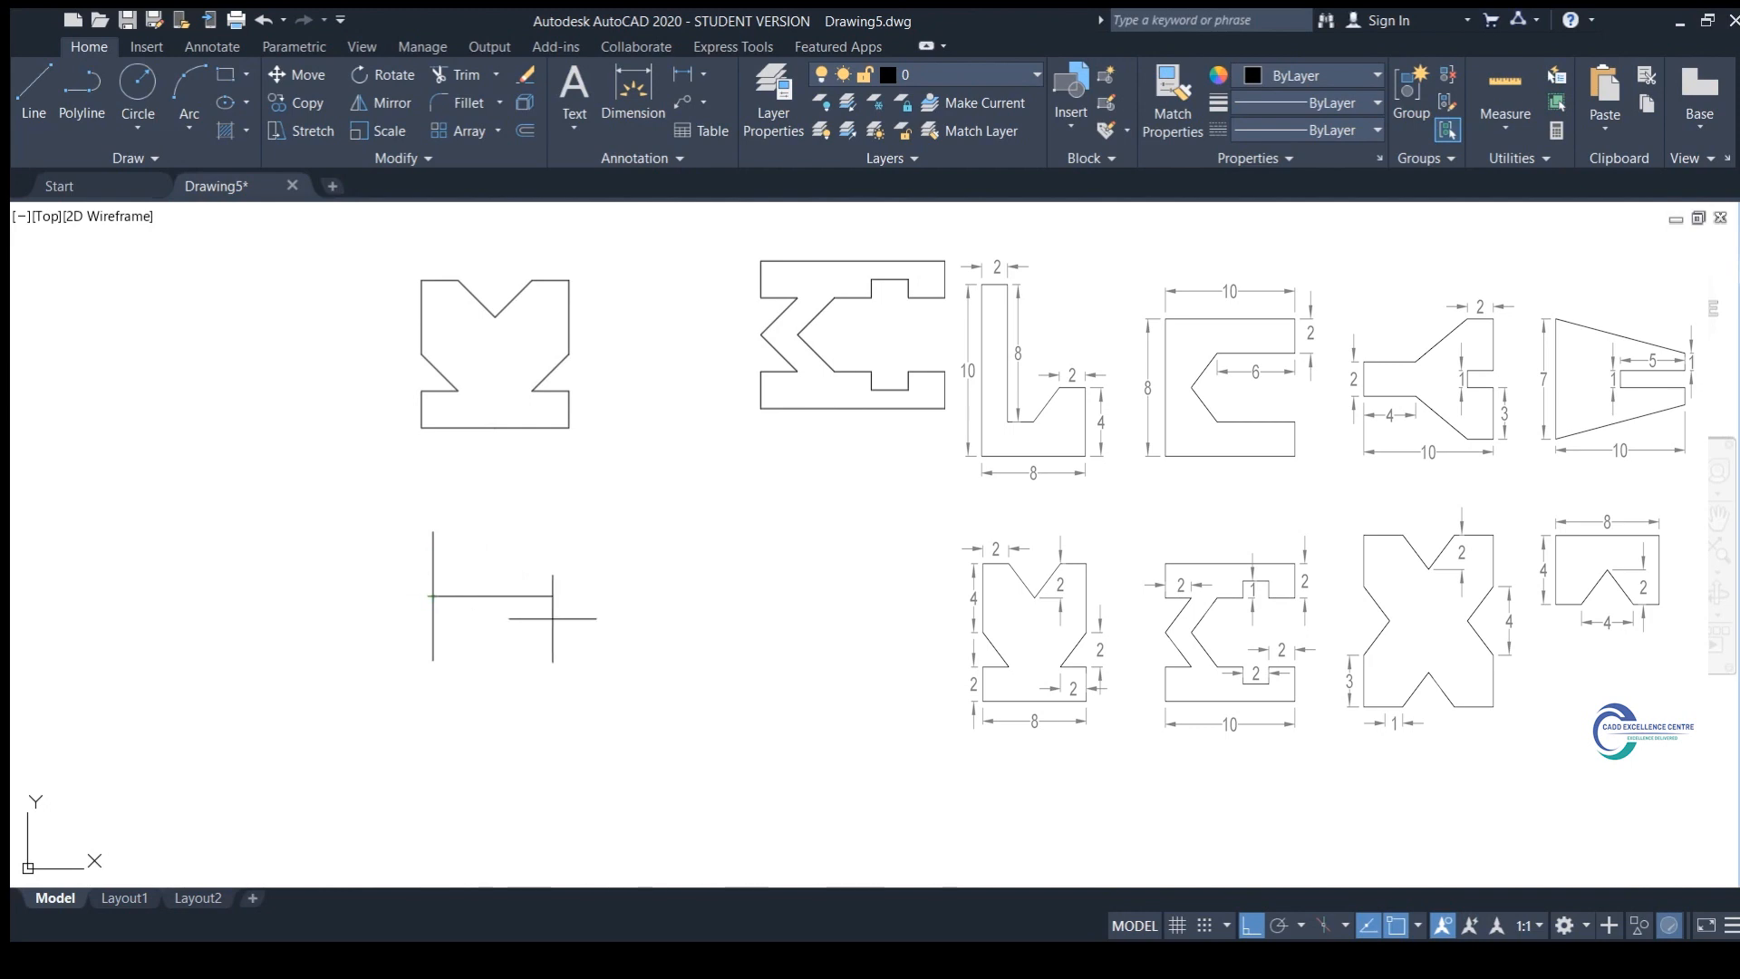
click(618, 595)
Step: Draw a 1-unit vertical guide centred on the centre line's end, extend it down 1 unit, and join it to the 7-unit edge's lower endpoint
scroll(610, 631, up, 4)
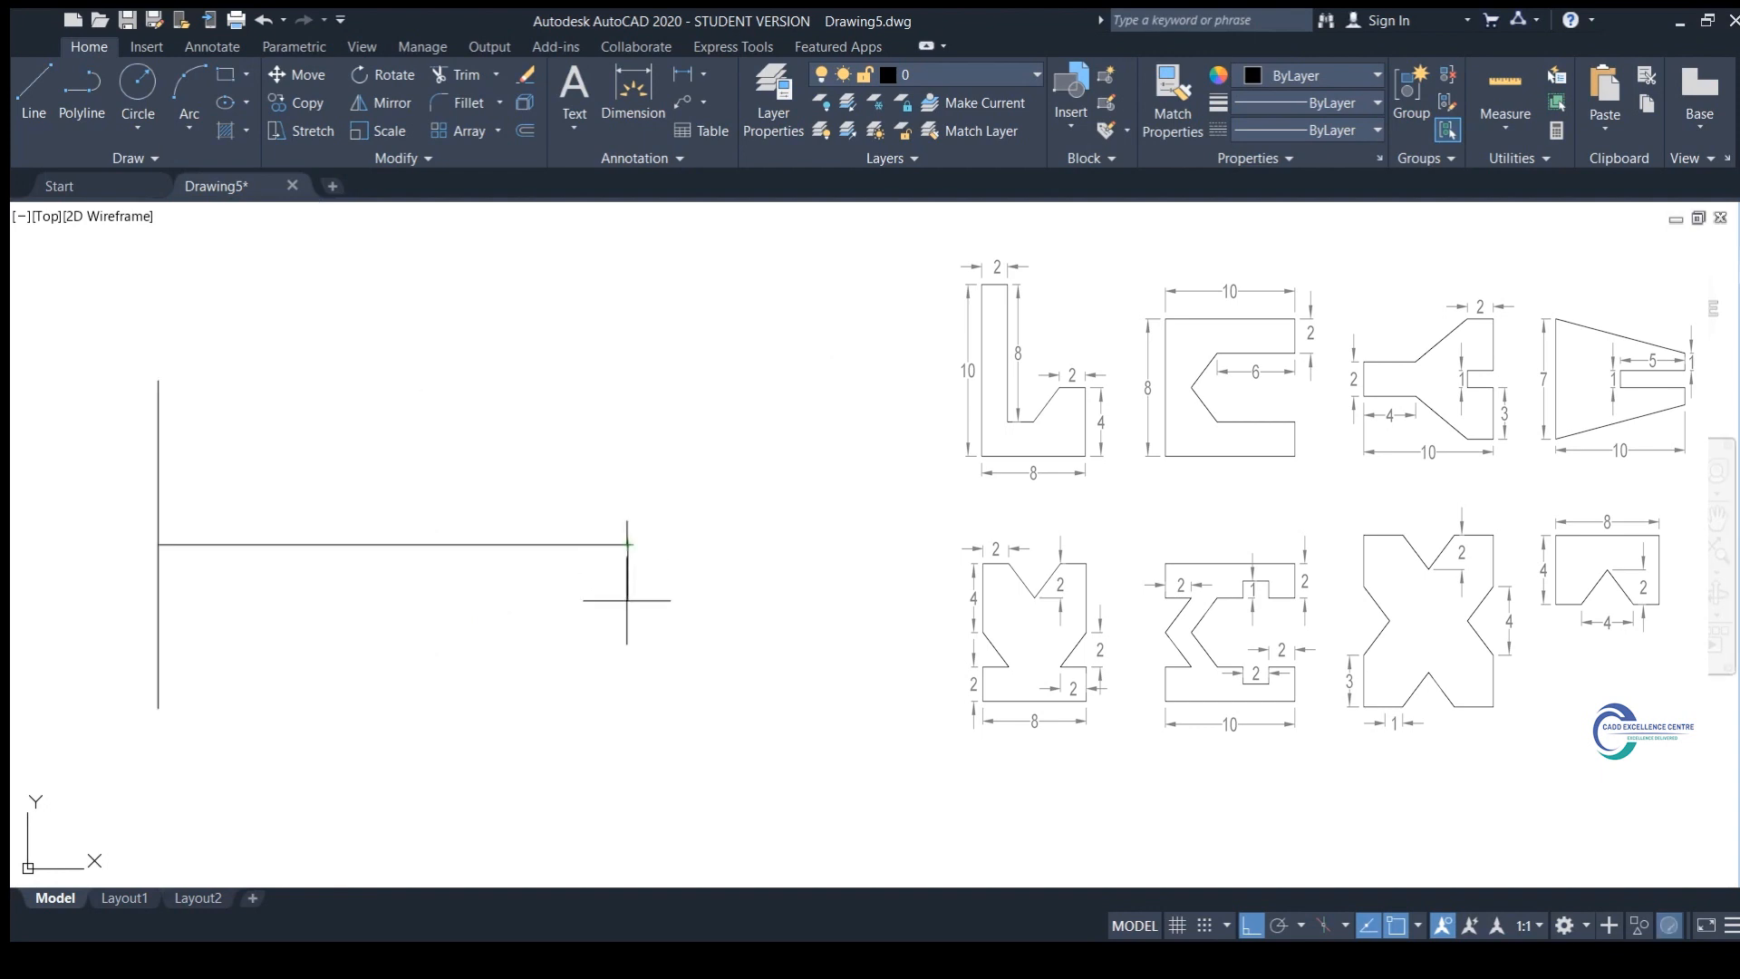
click(627, 569)
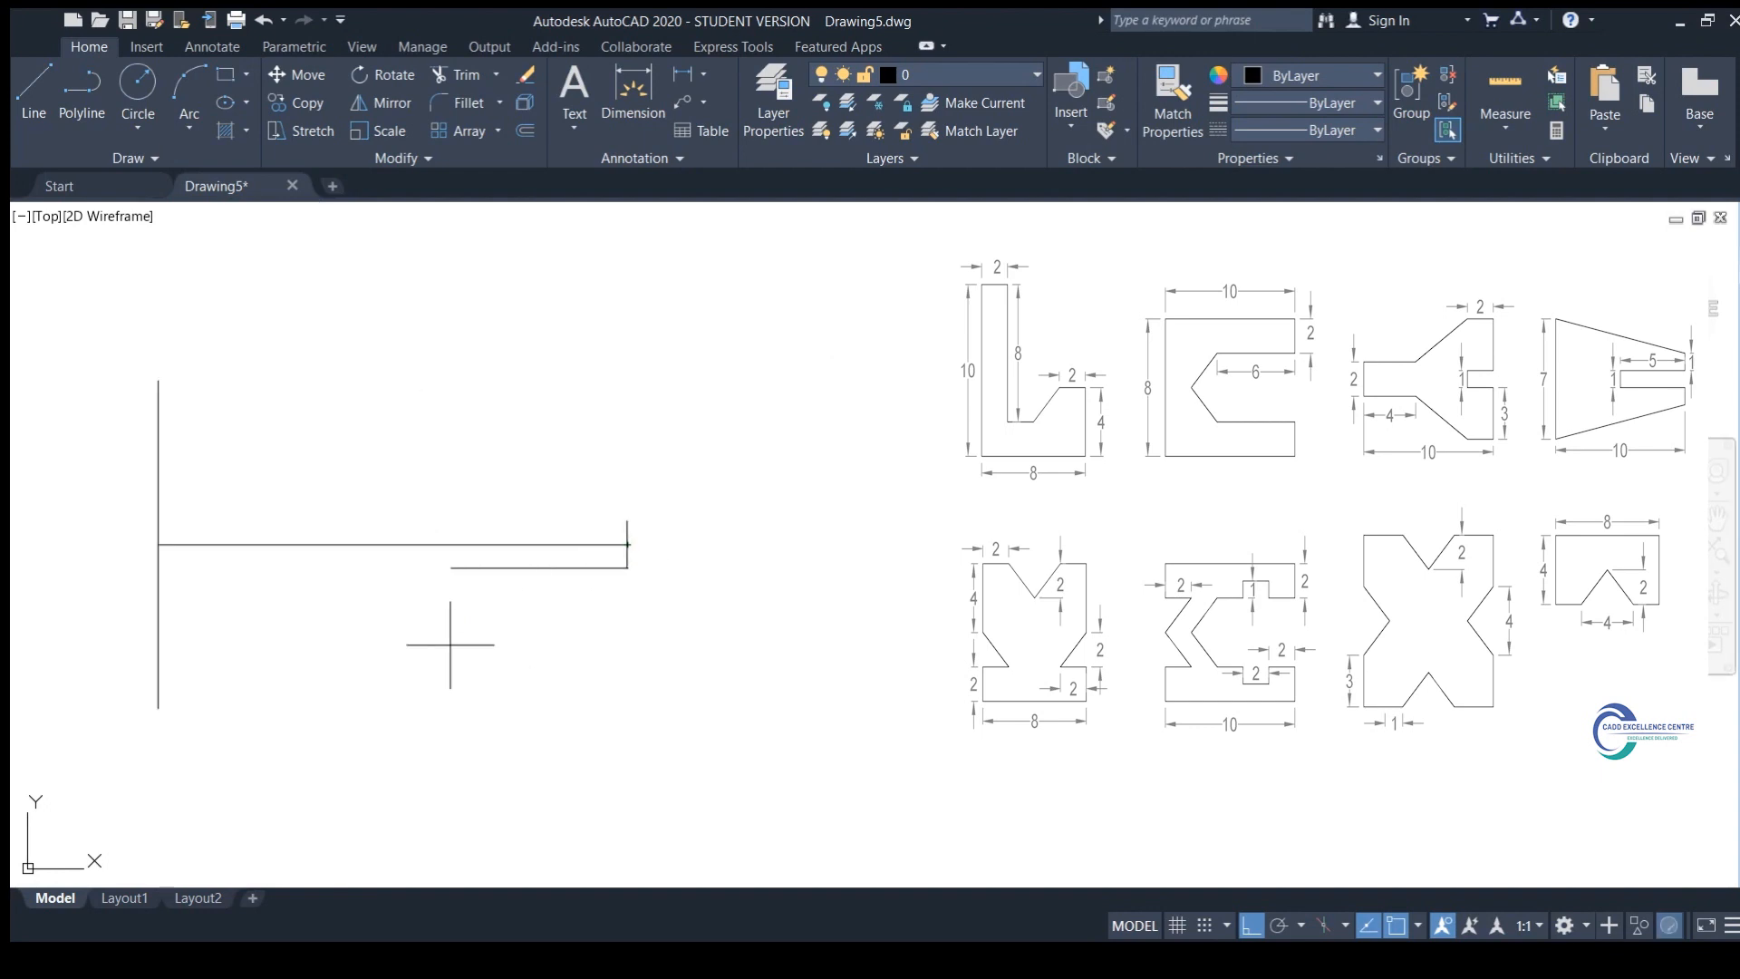
click(158, 708)
key(ctrl+z)
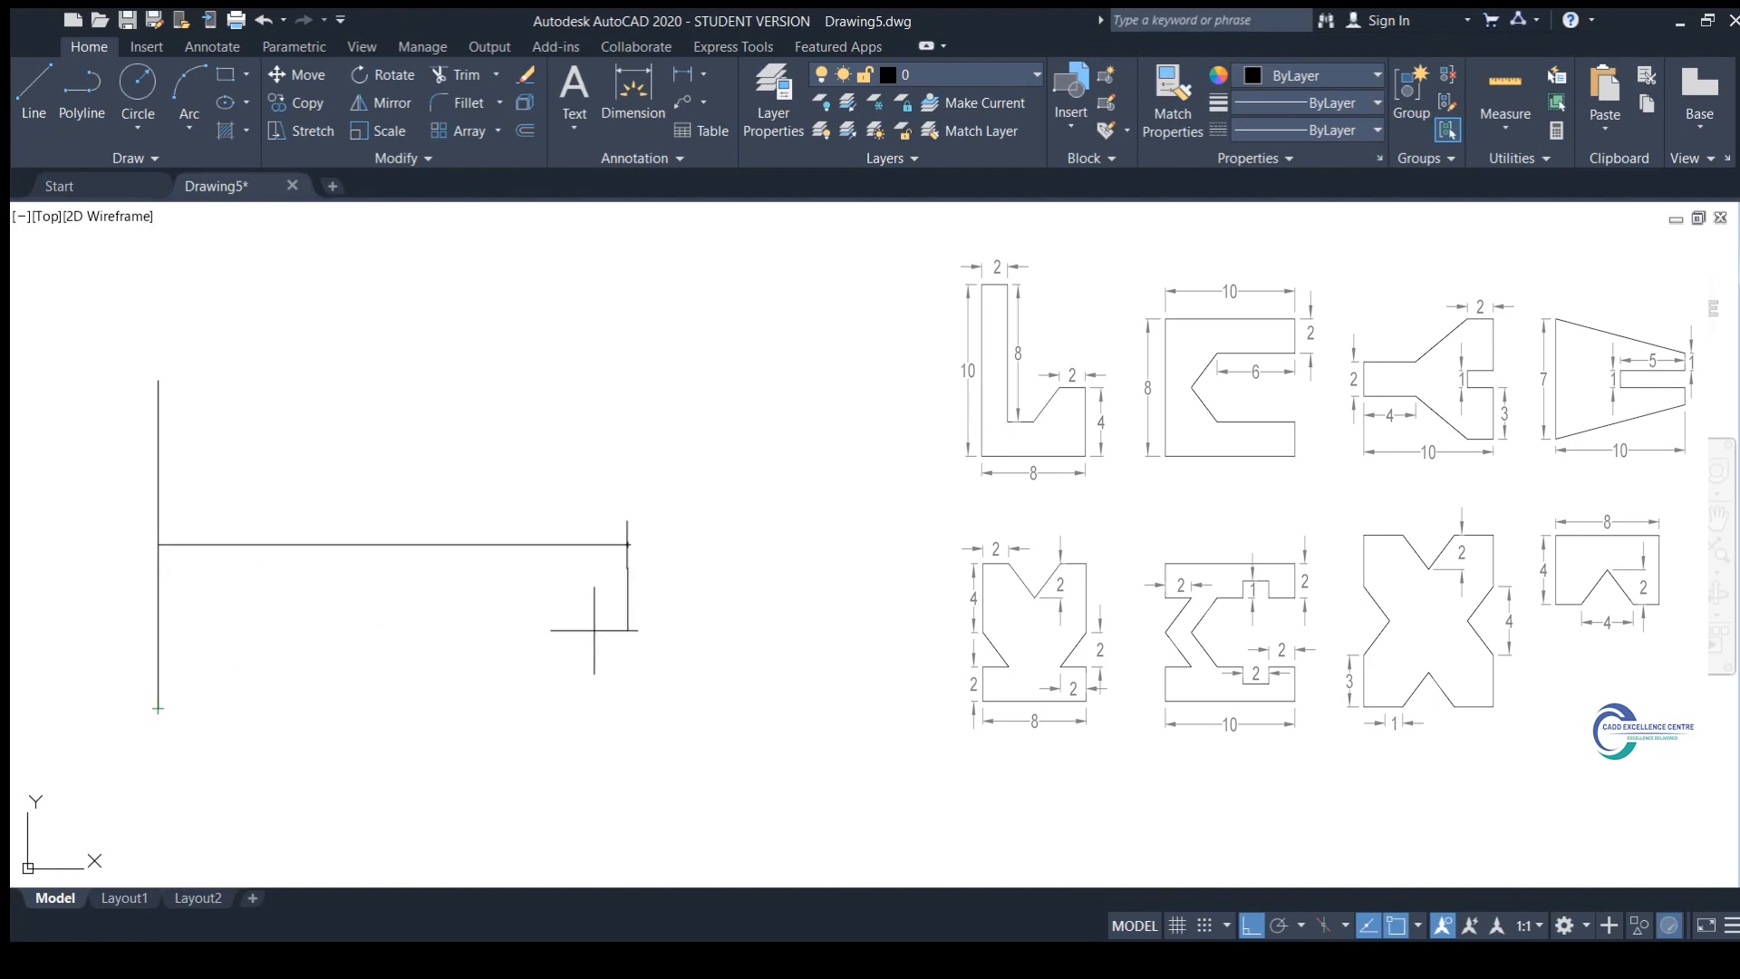
click(159, 708)
key(Return)
key(Return)
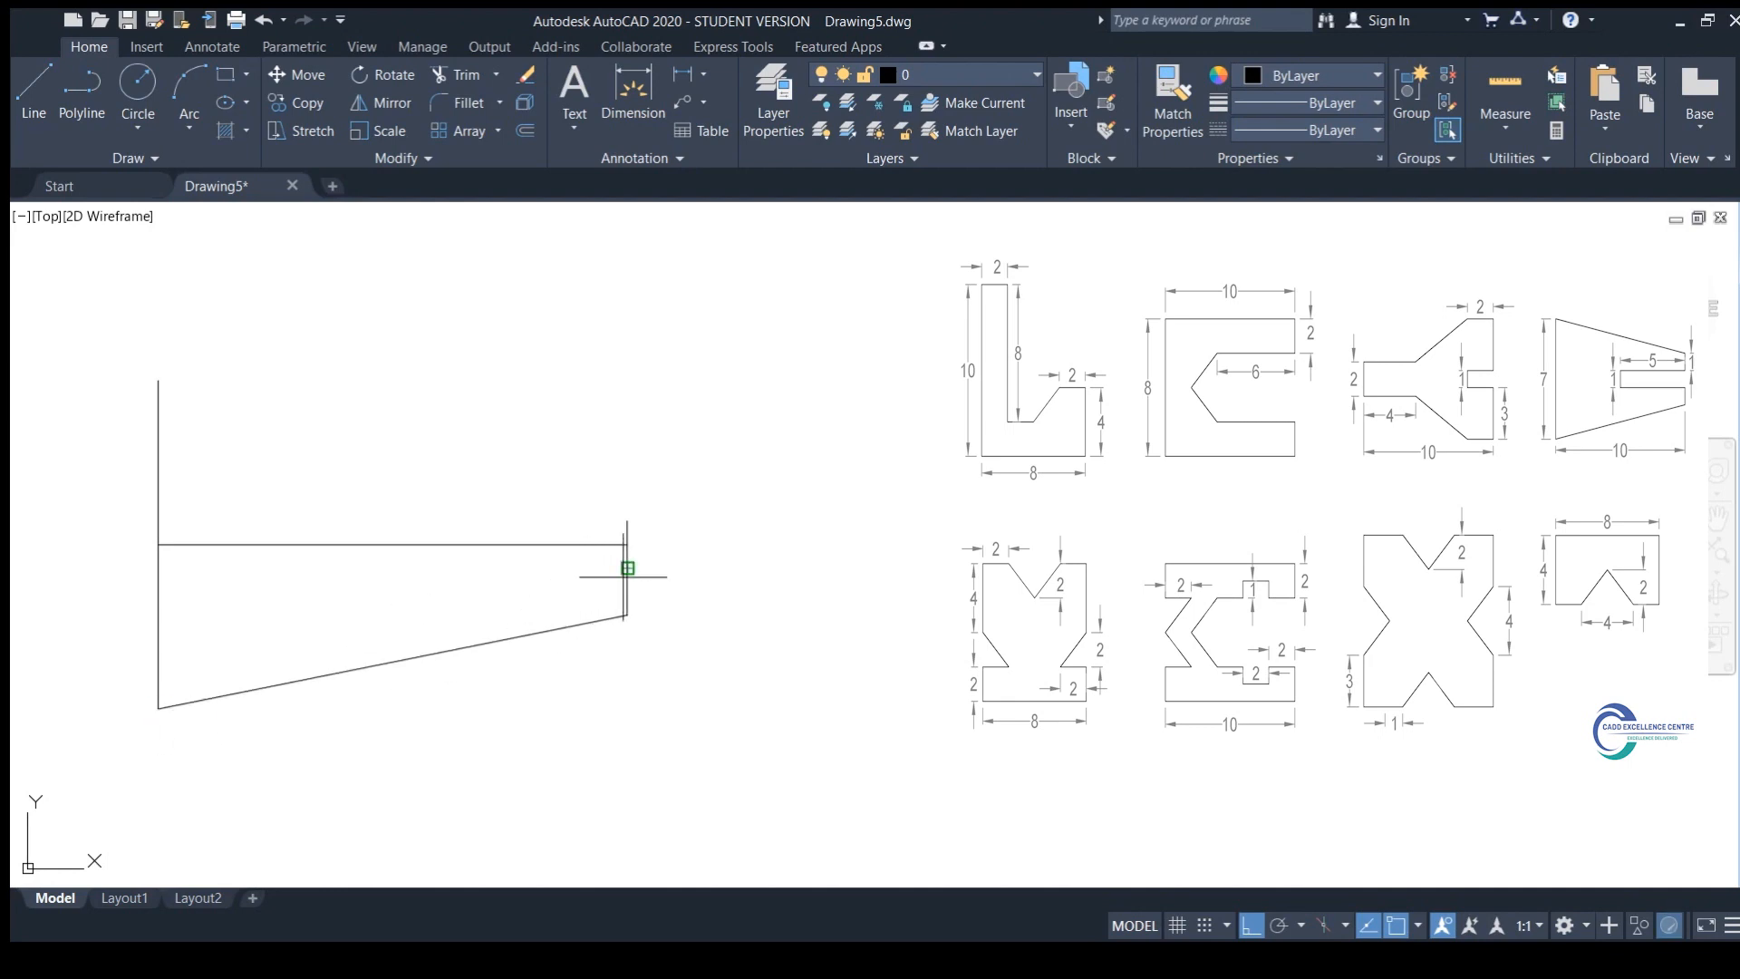
Step: Draw a slot 5 units deep and 1 unit wide around the centre line, open at the short end
click(627, 569)
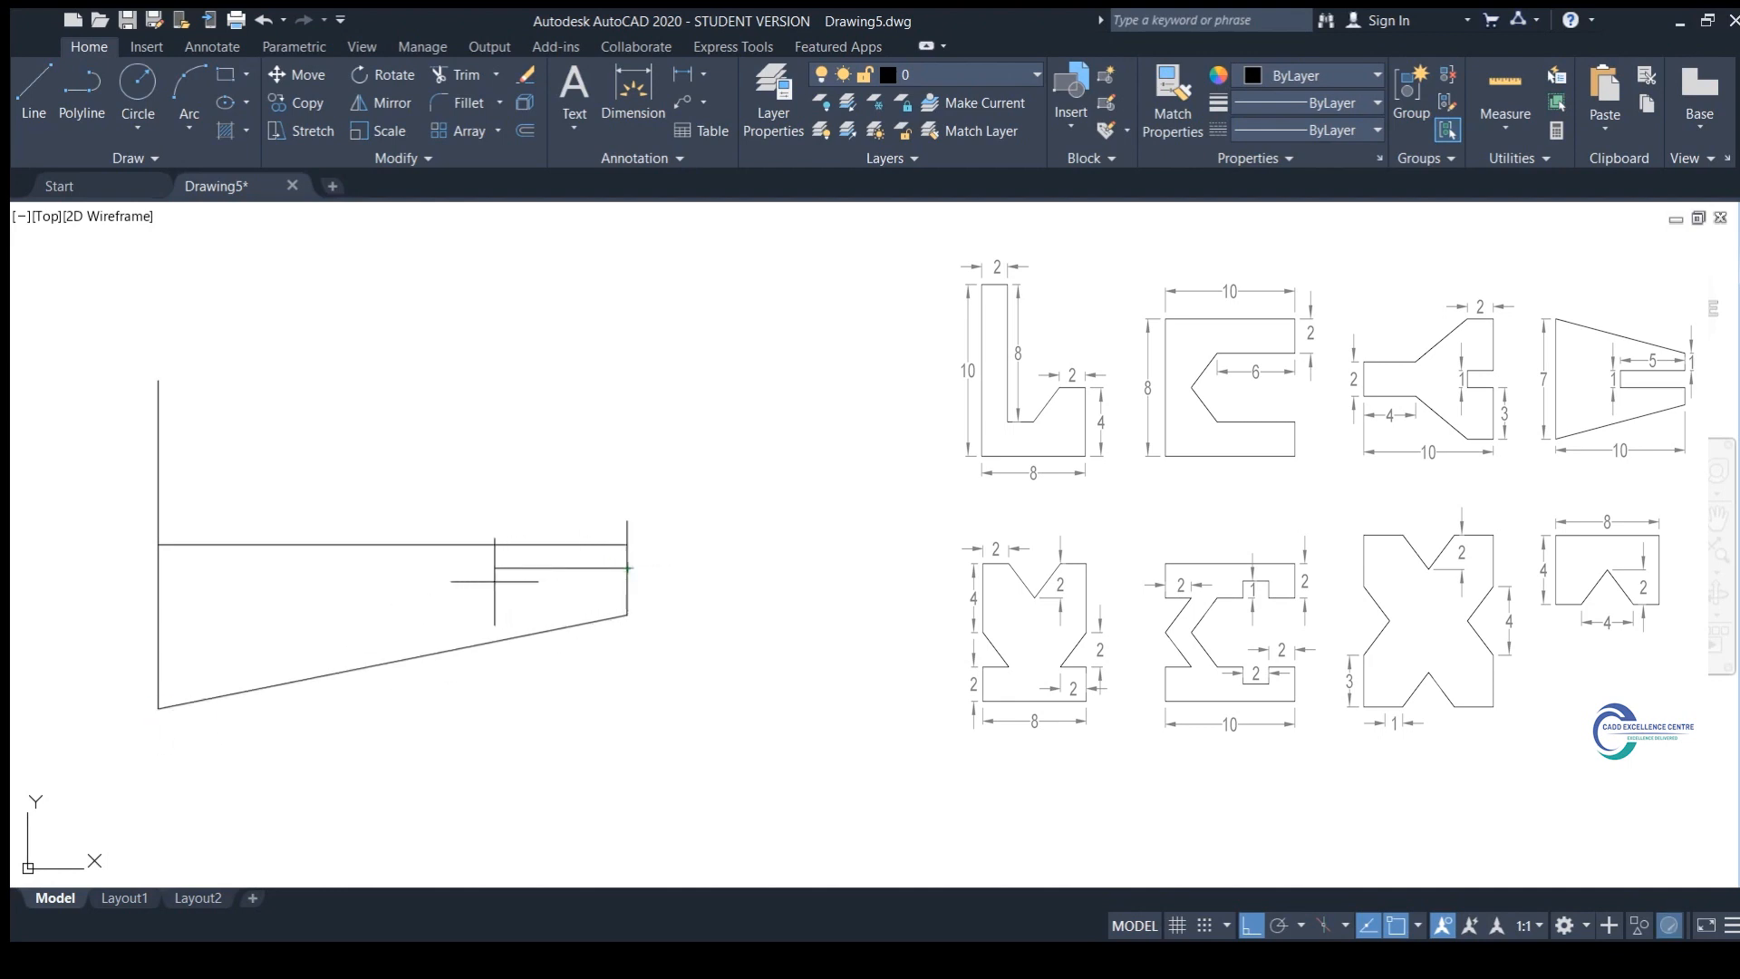
click(392, 568)
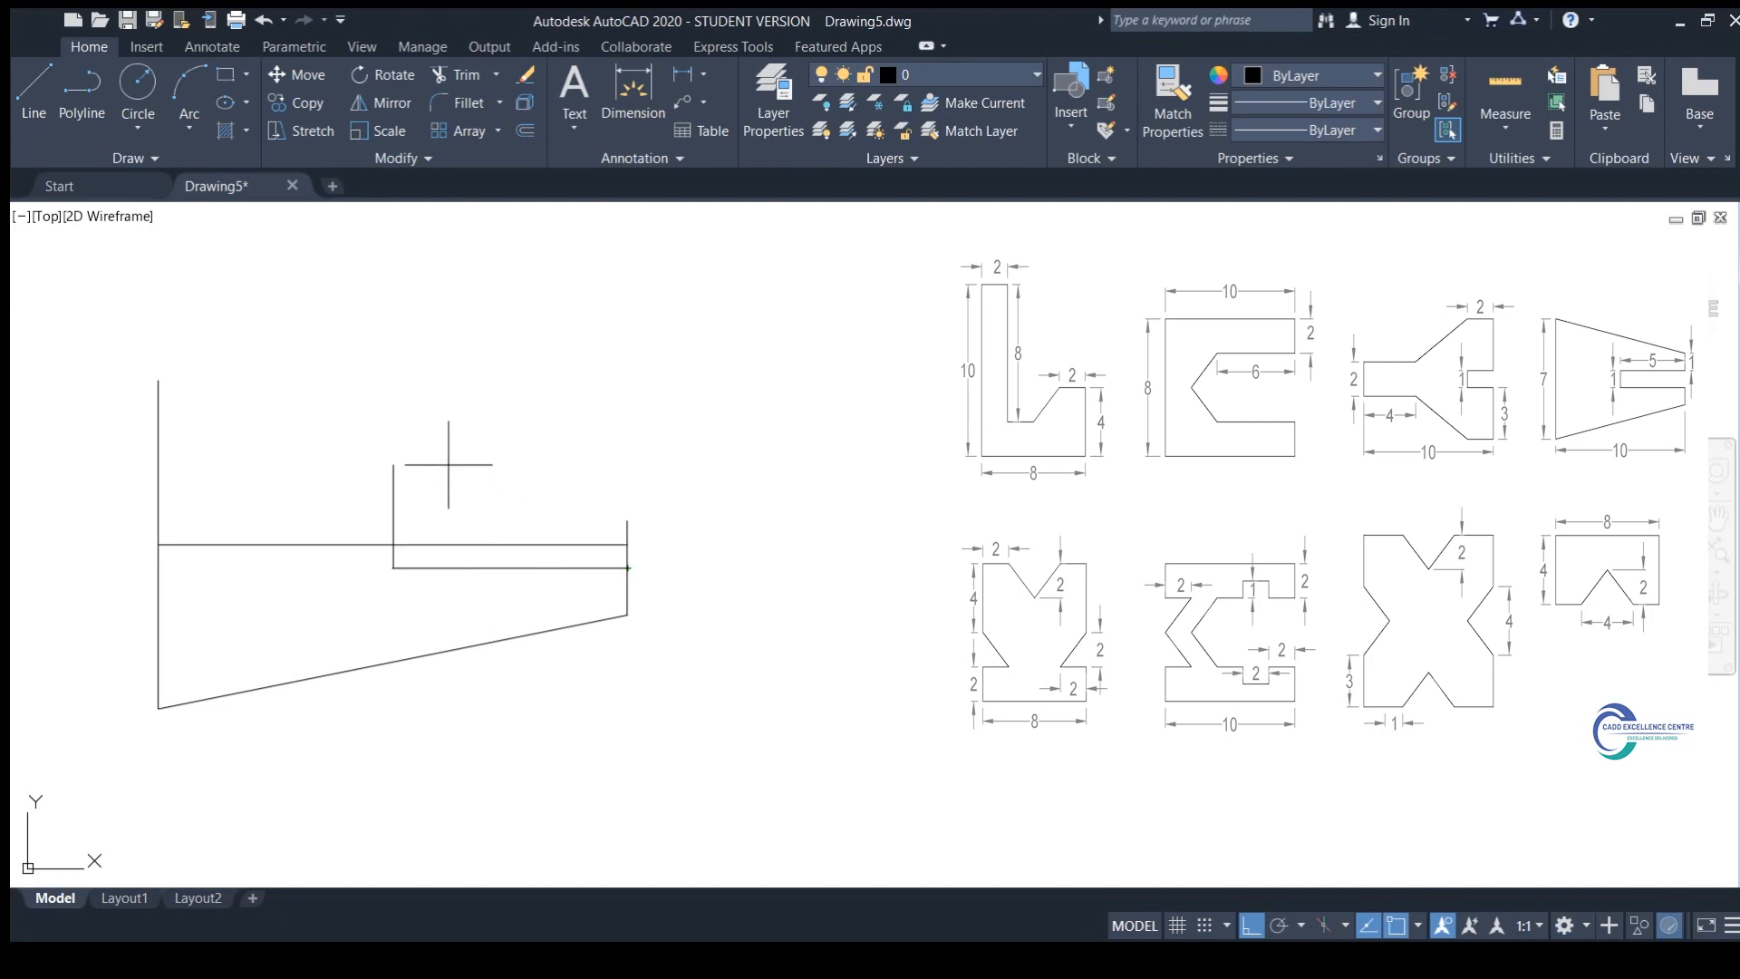
click(393, 521)
click(628, 521)
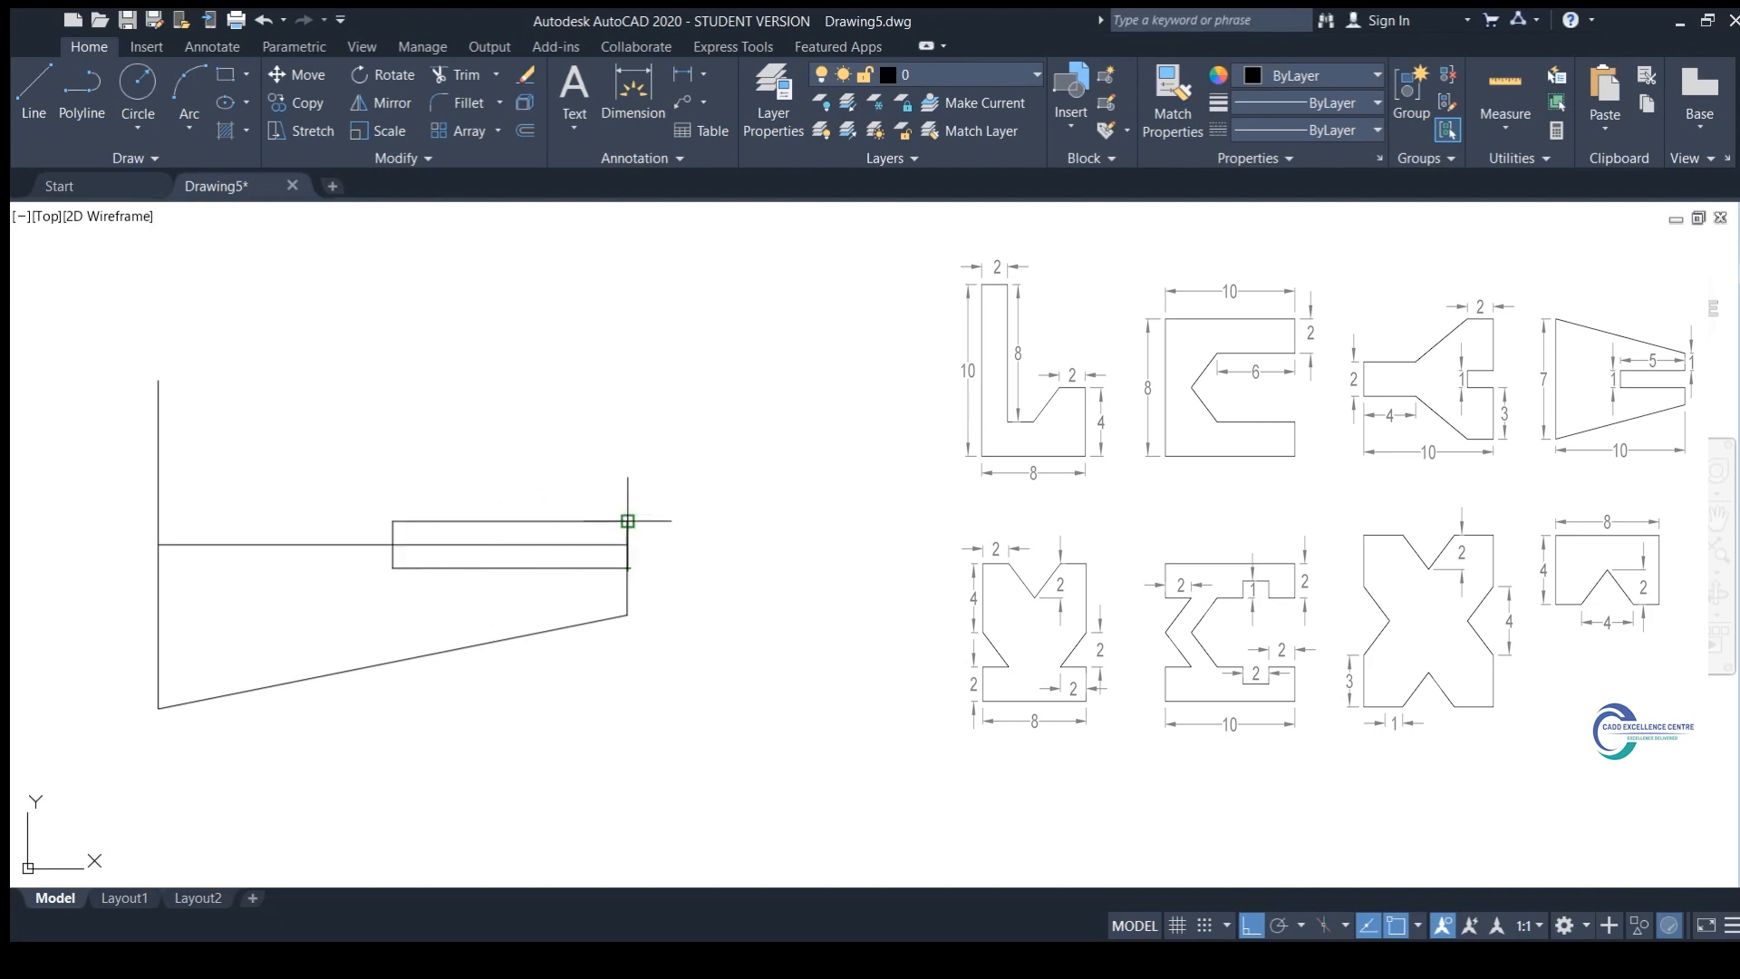
Step: Close the figure with a 1-unit upper end and a slanted upper edge, and delete the guides crossing the slot
click(627, 473)
click(157, 381)
key(Return)
drag(641, 542, 602, 555)
key(Escape)
key(Delete)
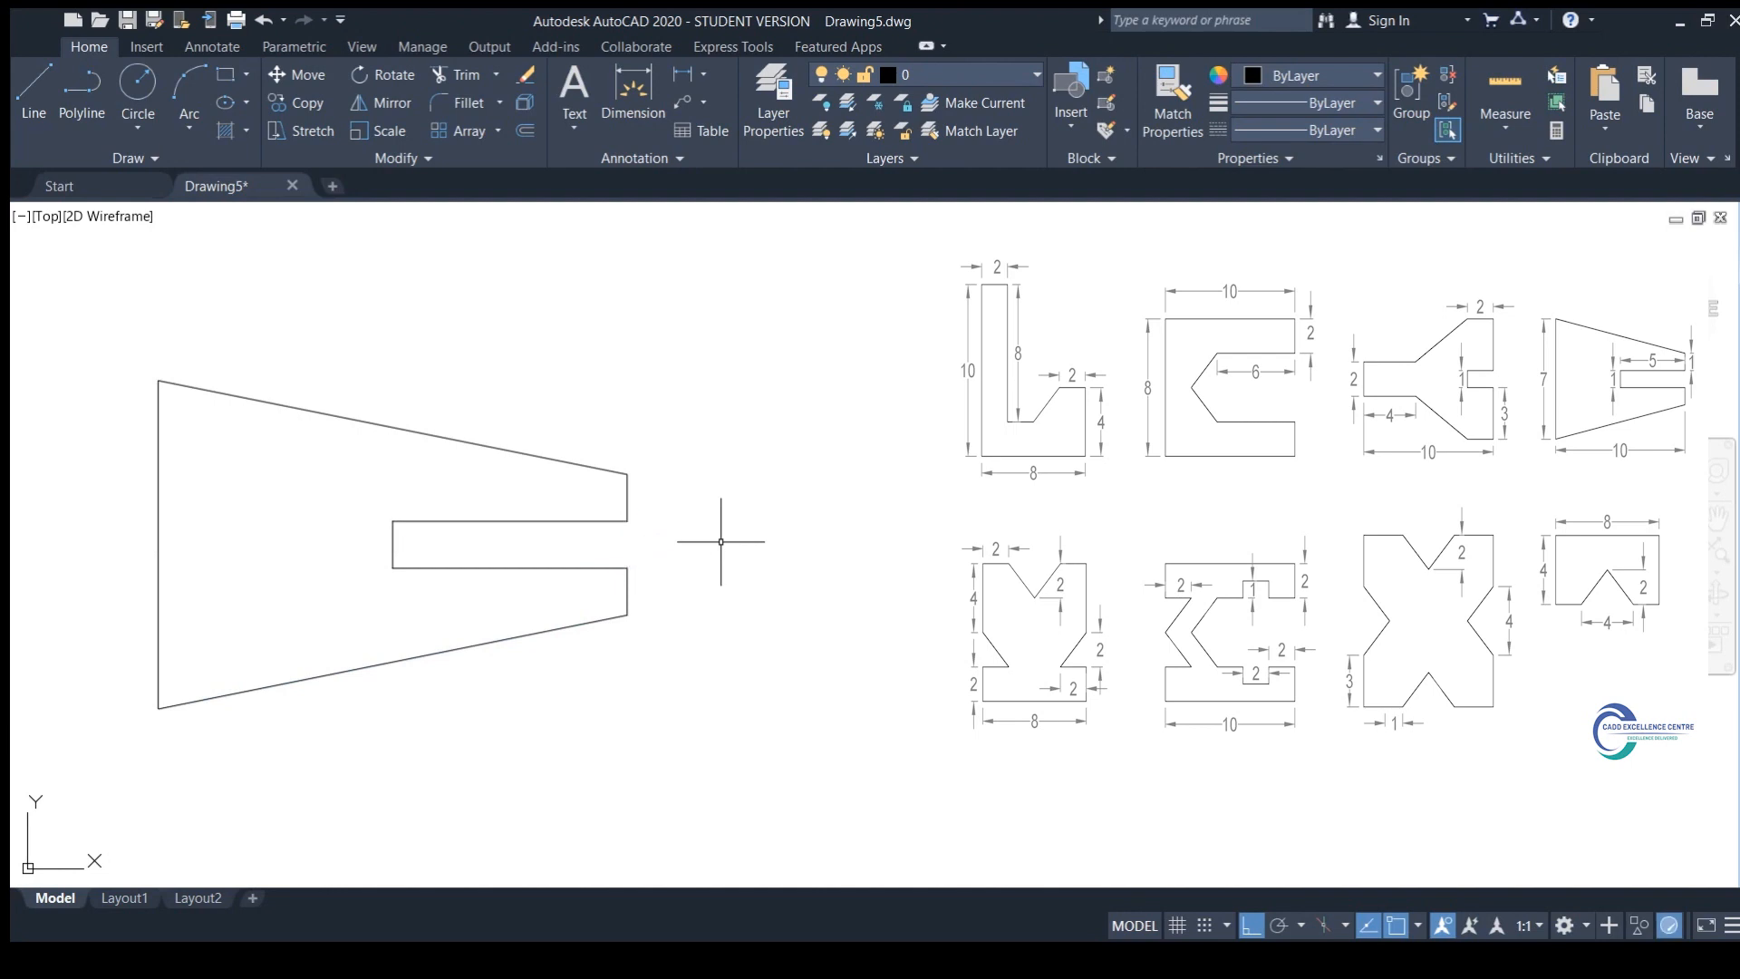
Step: Draw the Y-shaped figure's stem with a 2-unit end and 4-unit edges, plus its centre line and upper arm with the diagonal
scroll(716, 544, down, 2)
middle_drag(719, 555, 542, 544)
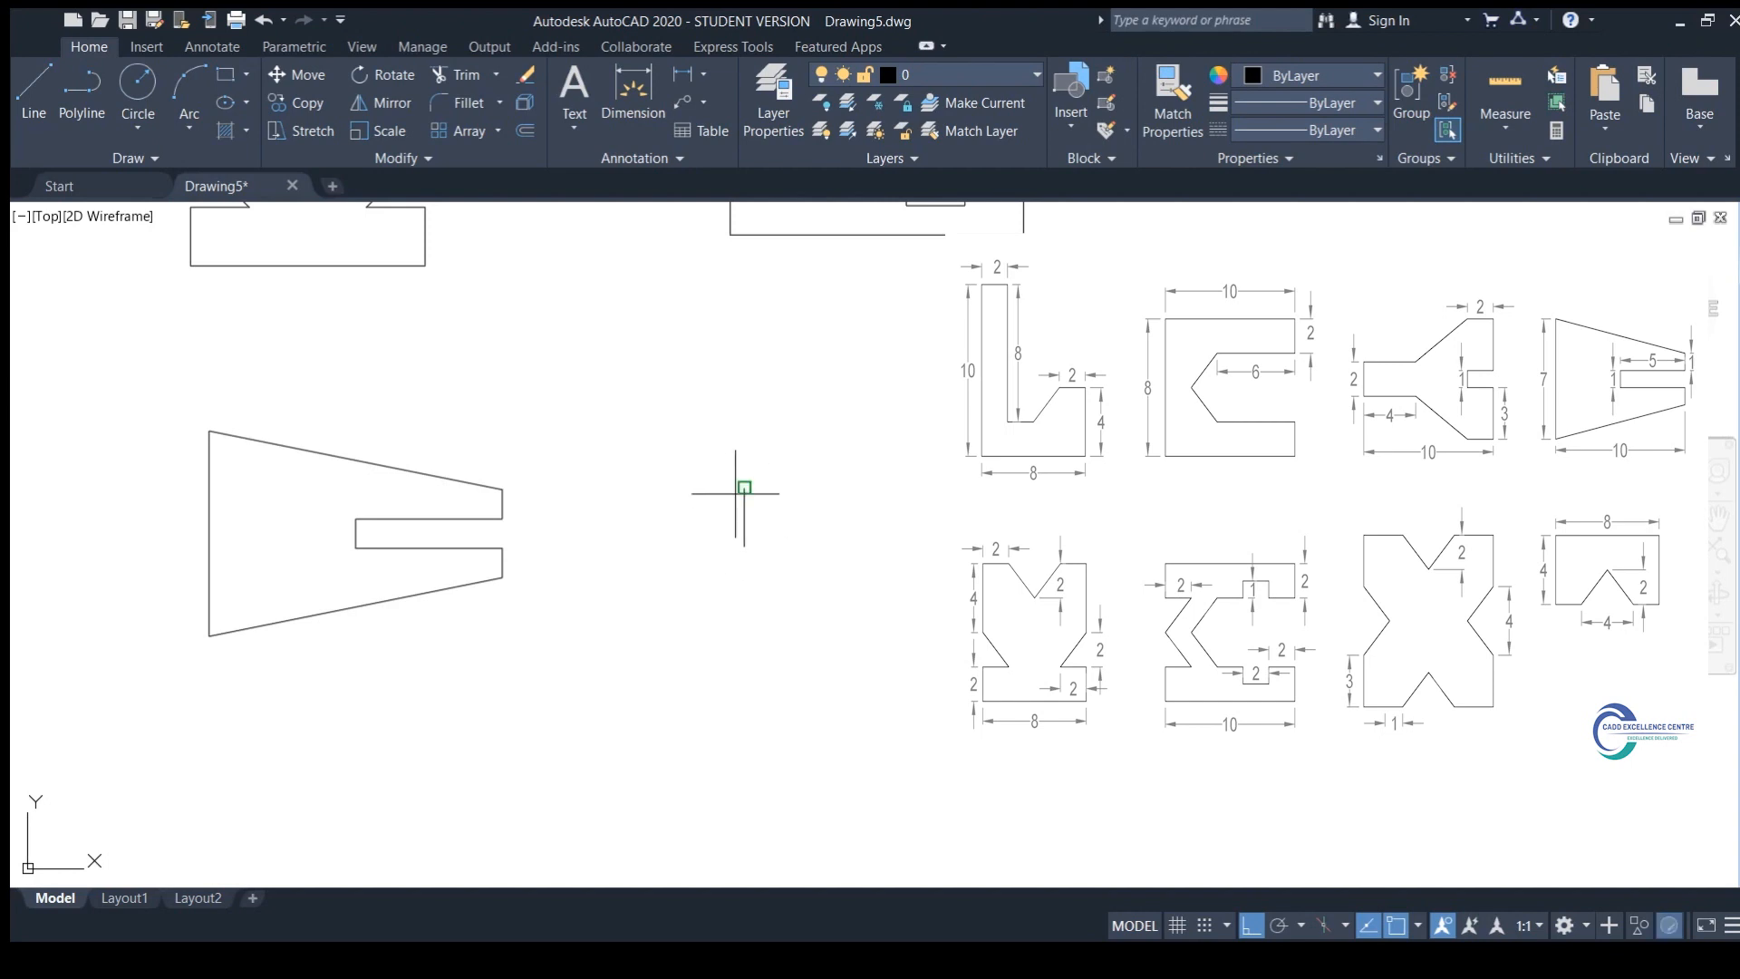
click(744, 488)
click(862, 488)
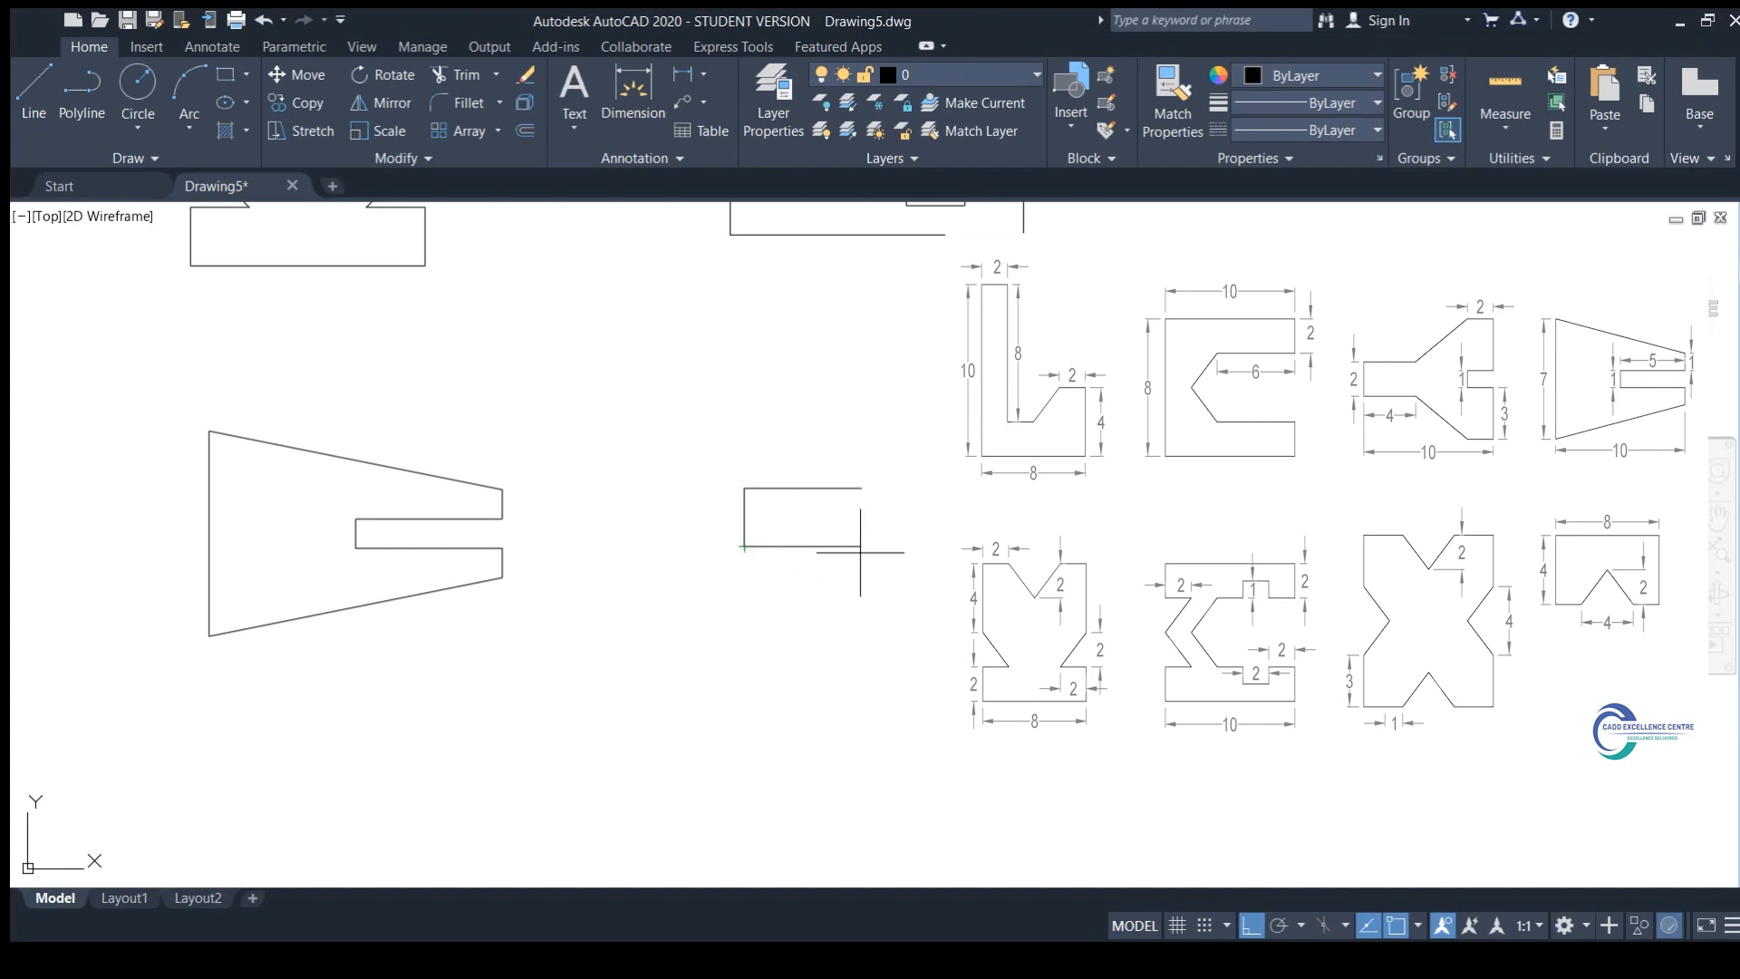
click(745, 517)
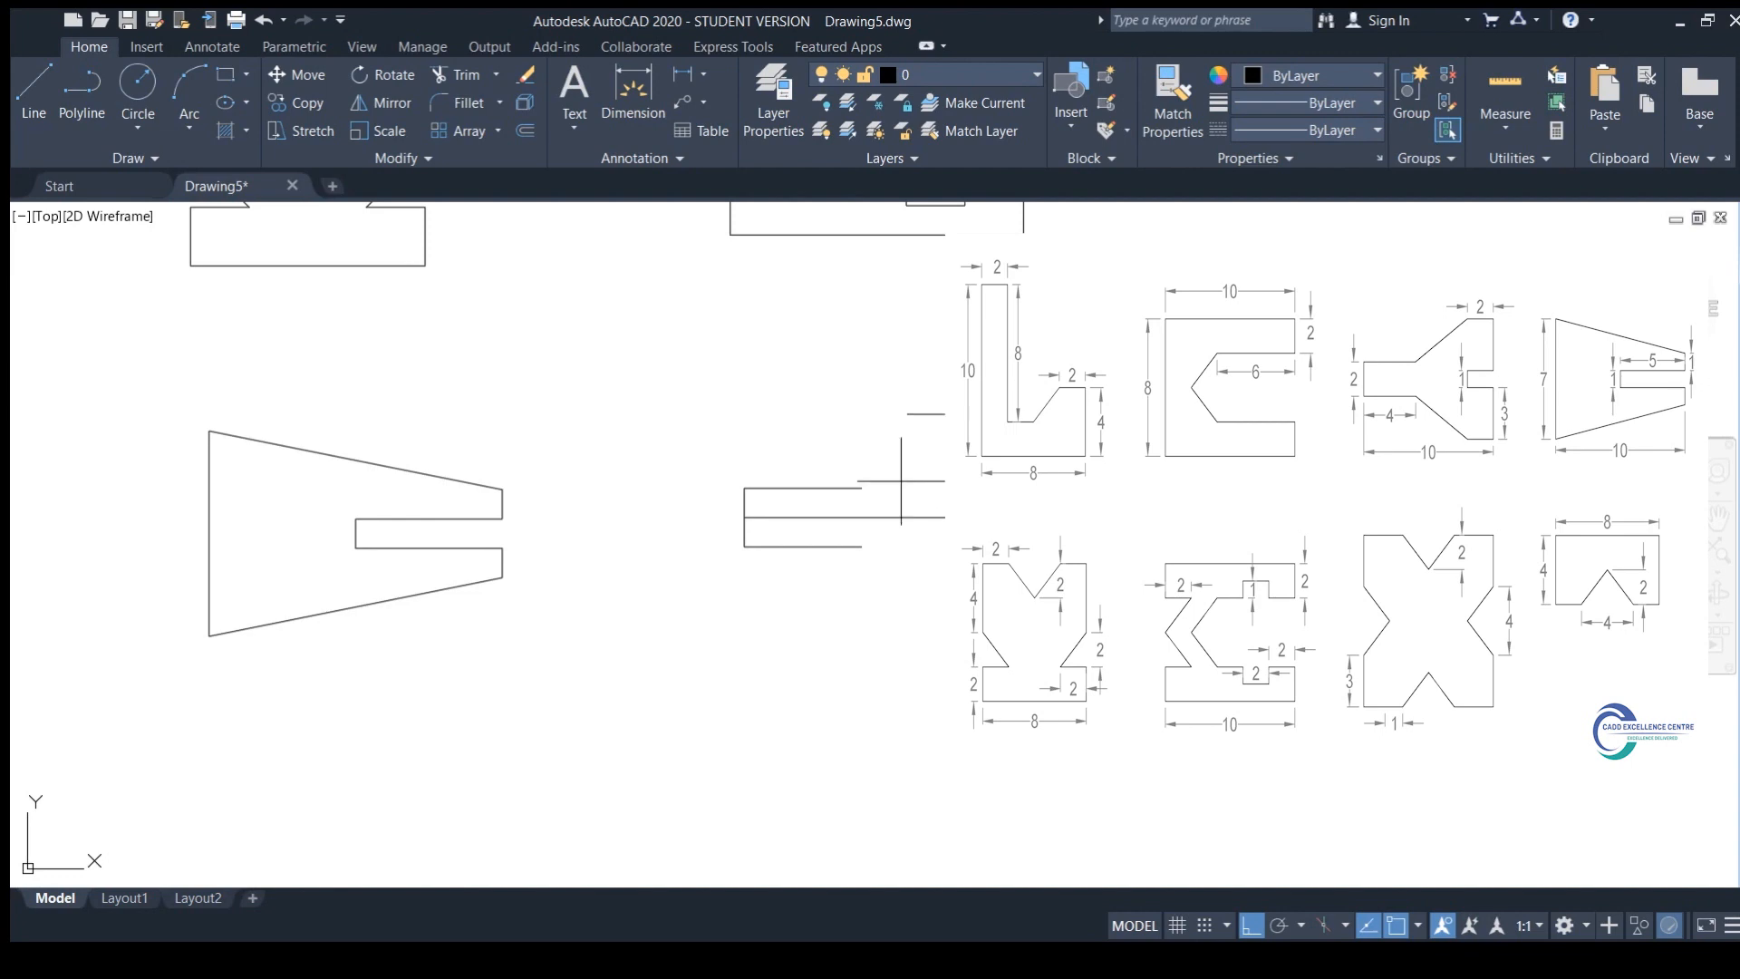
click(862, 488)
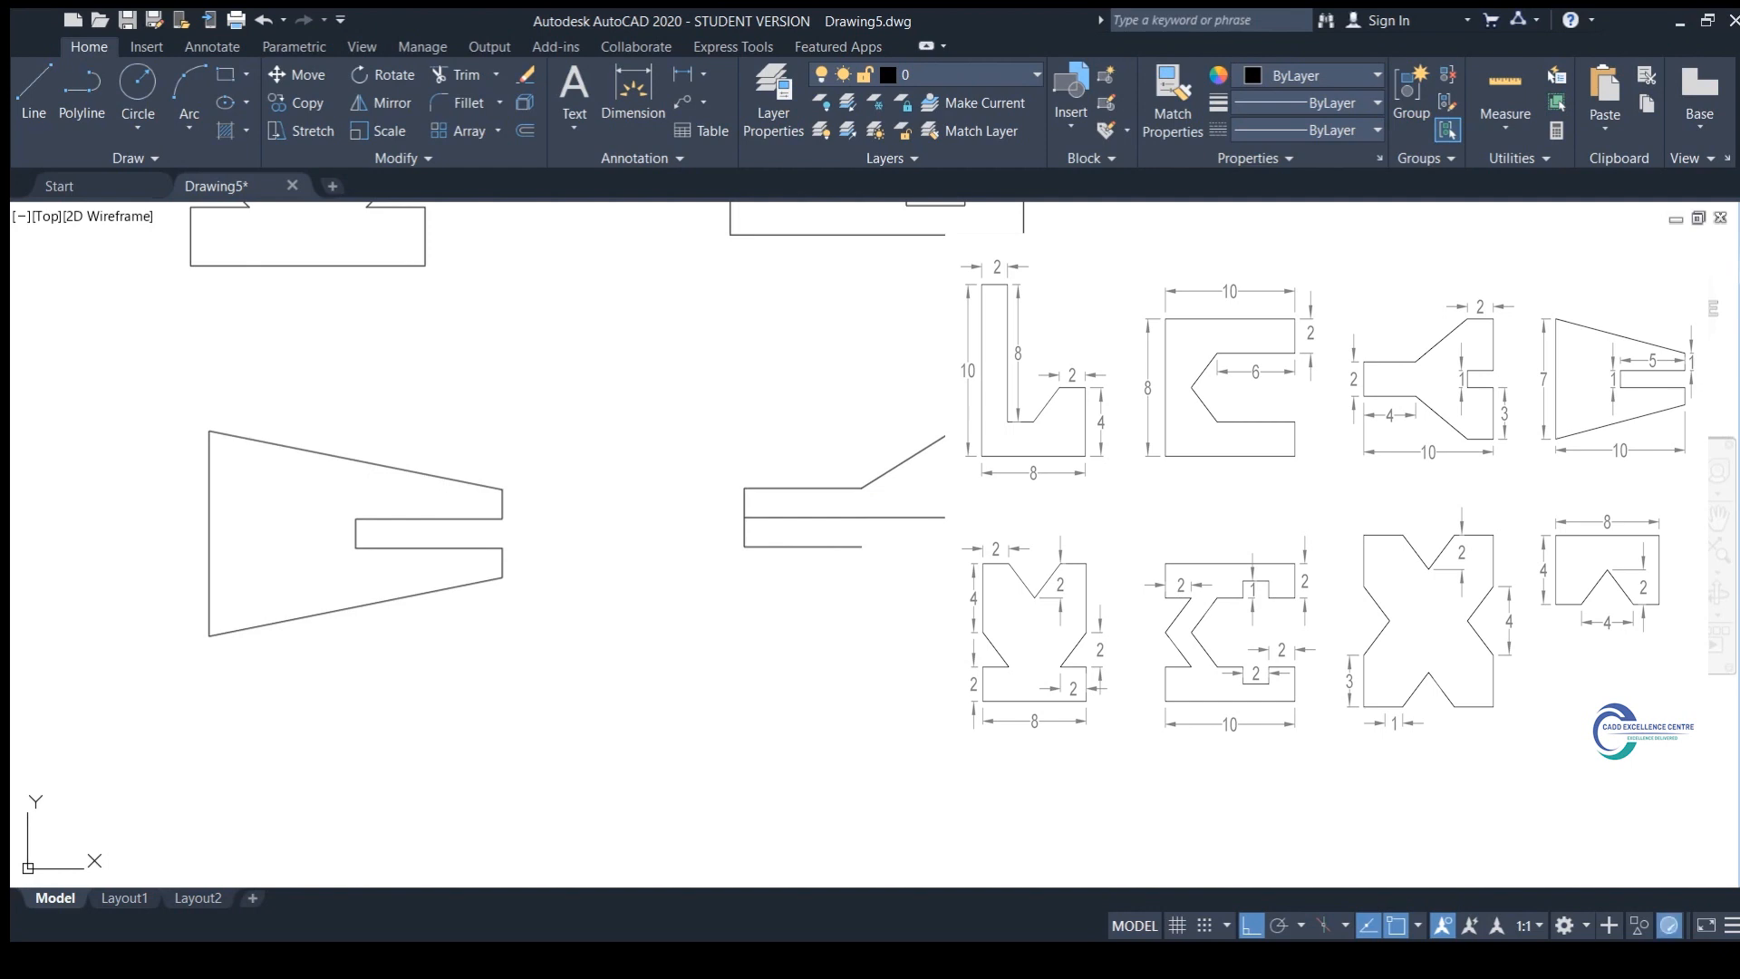
Step: Delete the Y-shaped figure's centre line and mirror the upper arm about the stem's horizontal axis, keeping the original
click(990, 516)
key(Delete)
click(950, 388)
click(925, 541)
text(mi)
key(Return)
key(Return)
middle_drag(923, 526, 934, 517)
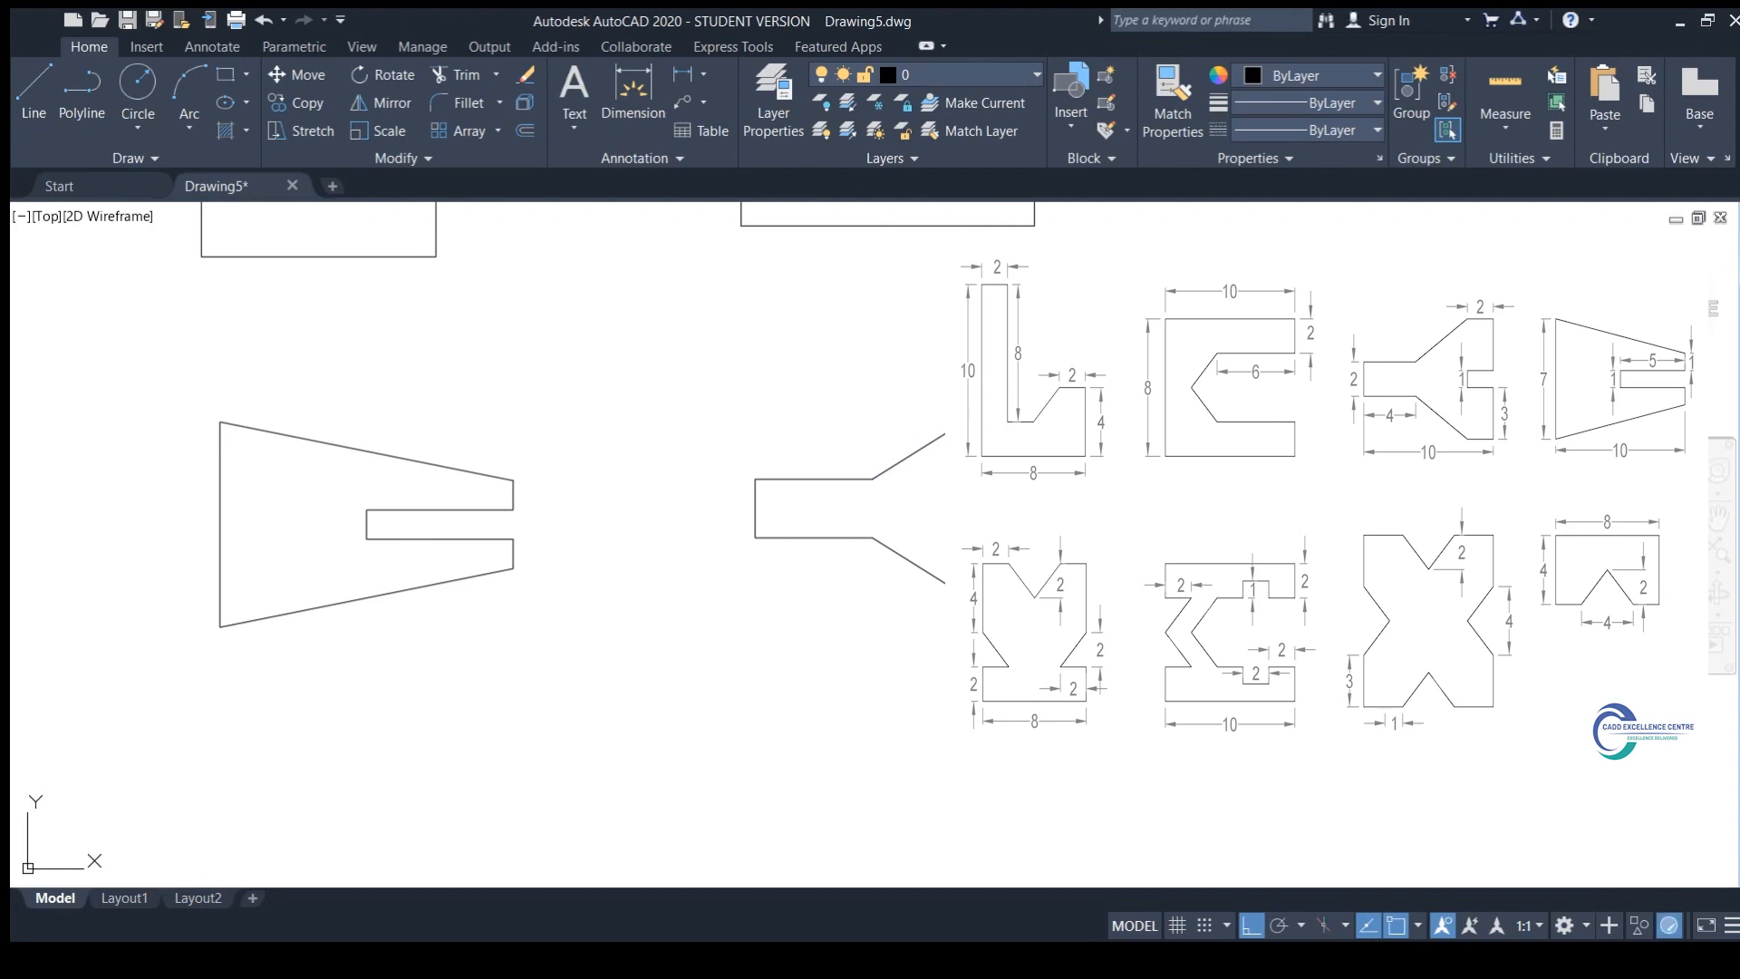
Step: Start the V-notched rectangle below with a 2-unit lower segment, 4-unit sides and an 8-unit top edge
scroll(1004, 238, down, 2)
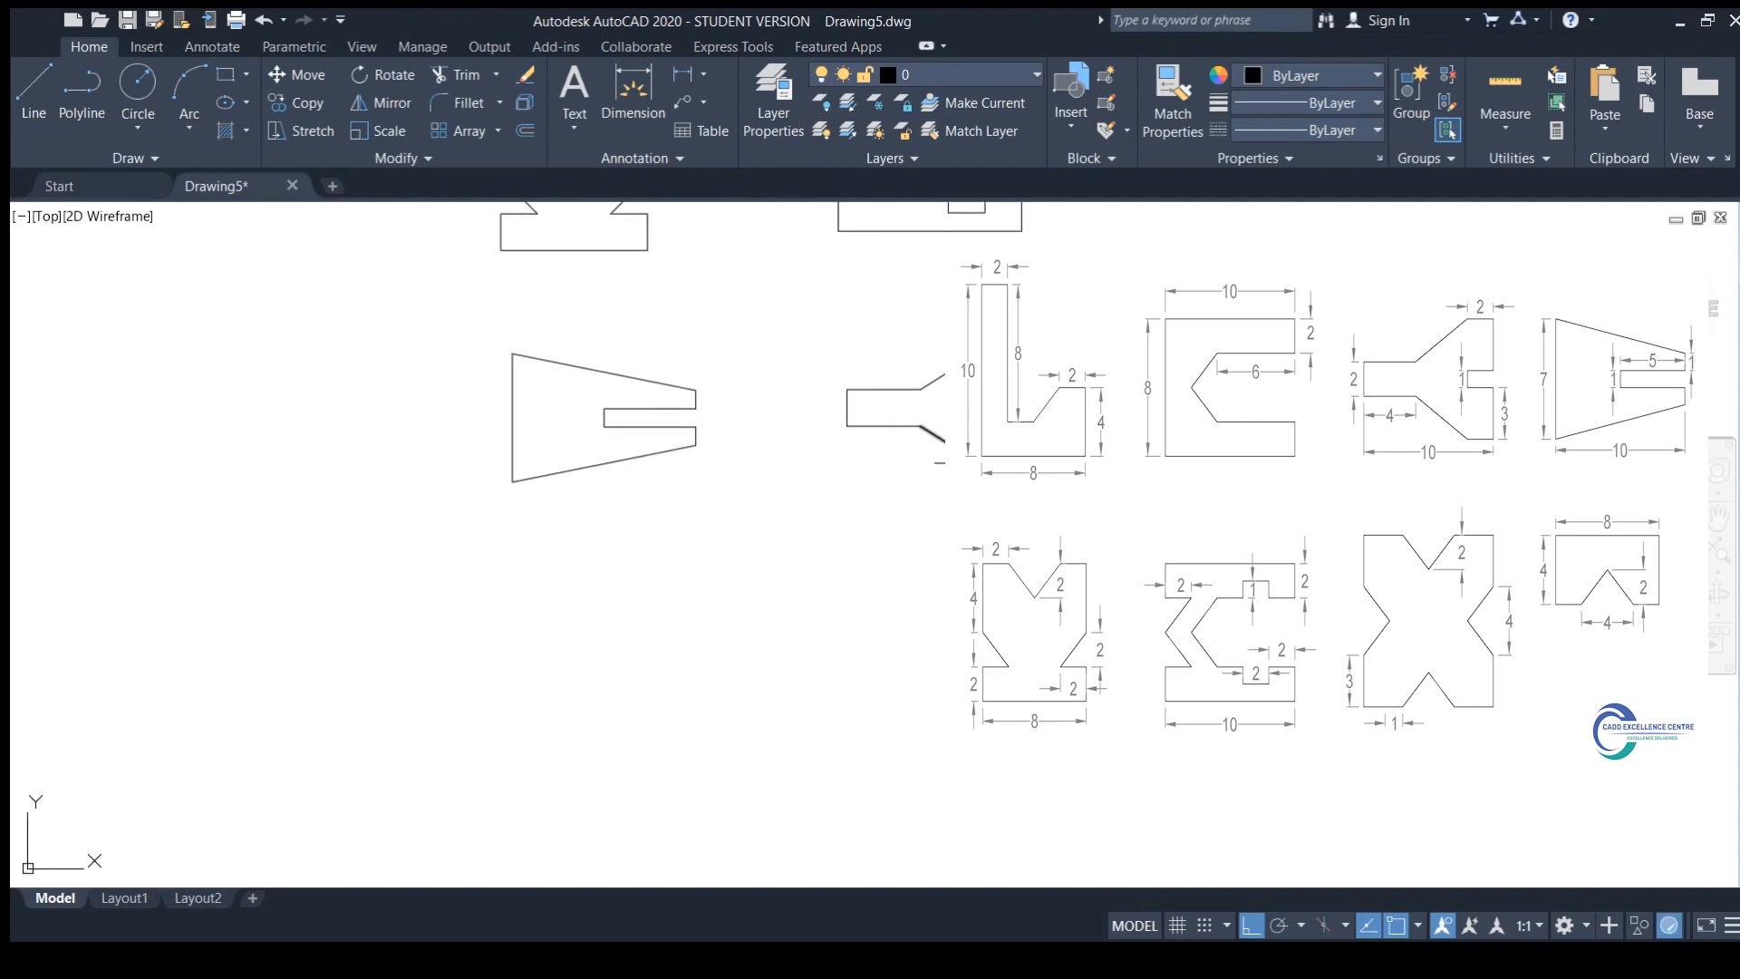
middle_drag(734, 671, 798, 521)
click(591, 607)
key(Escape)
key(space)
click(645, 573)
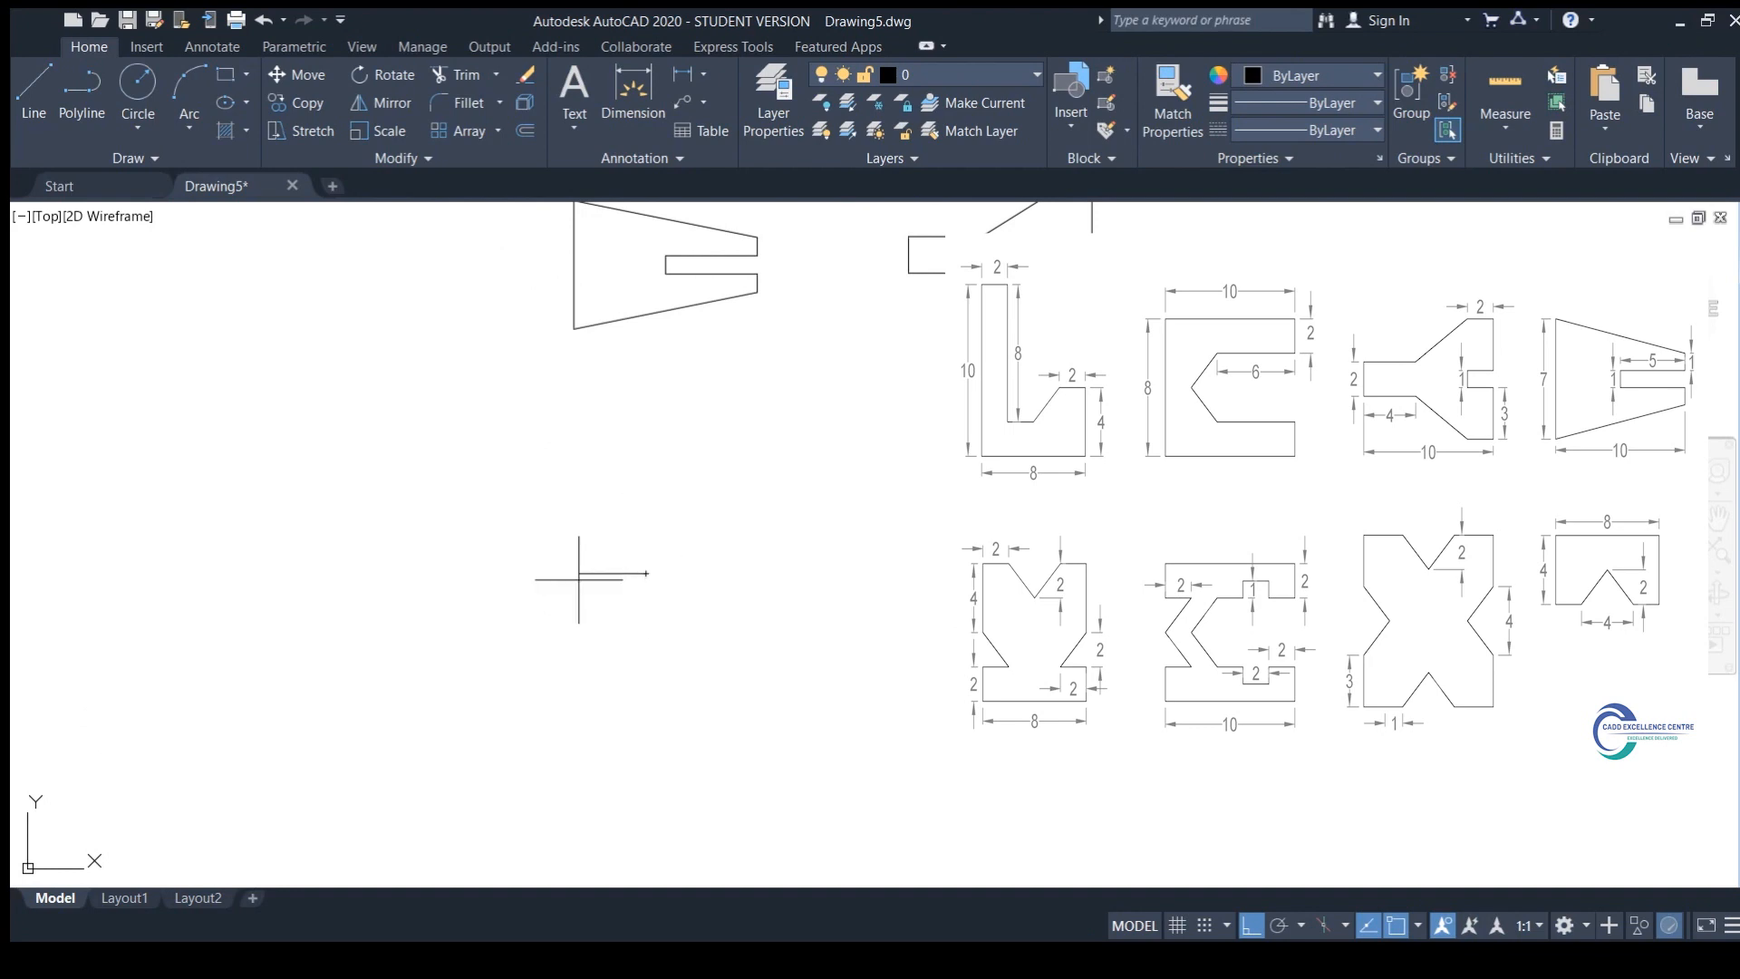
click(609, 573)
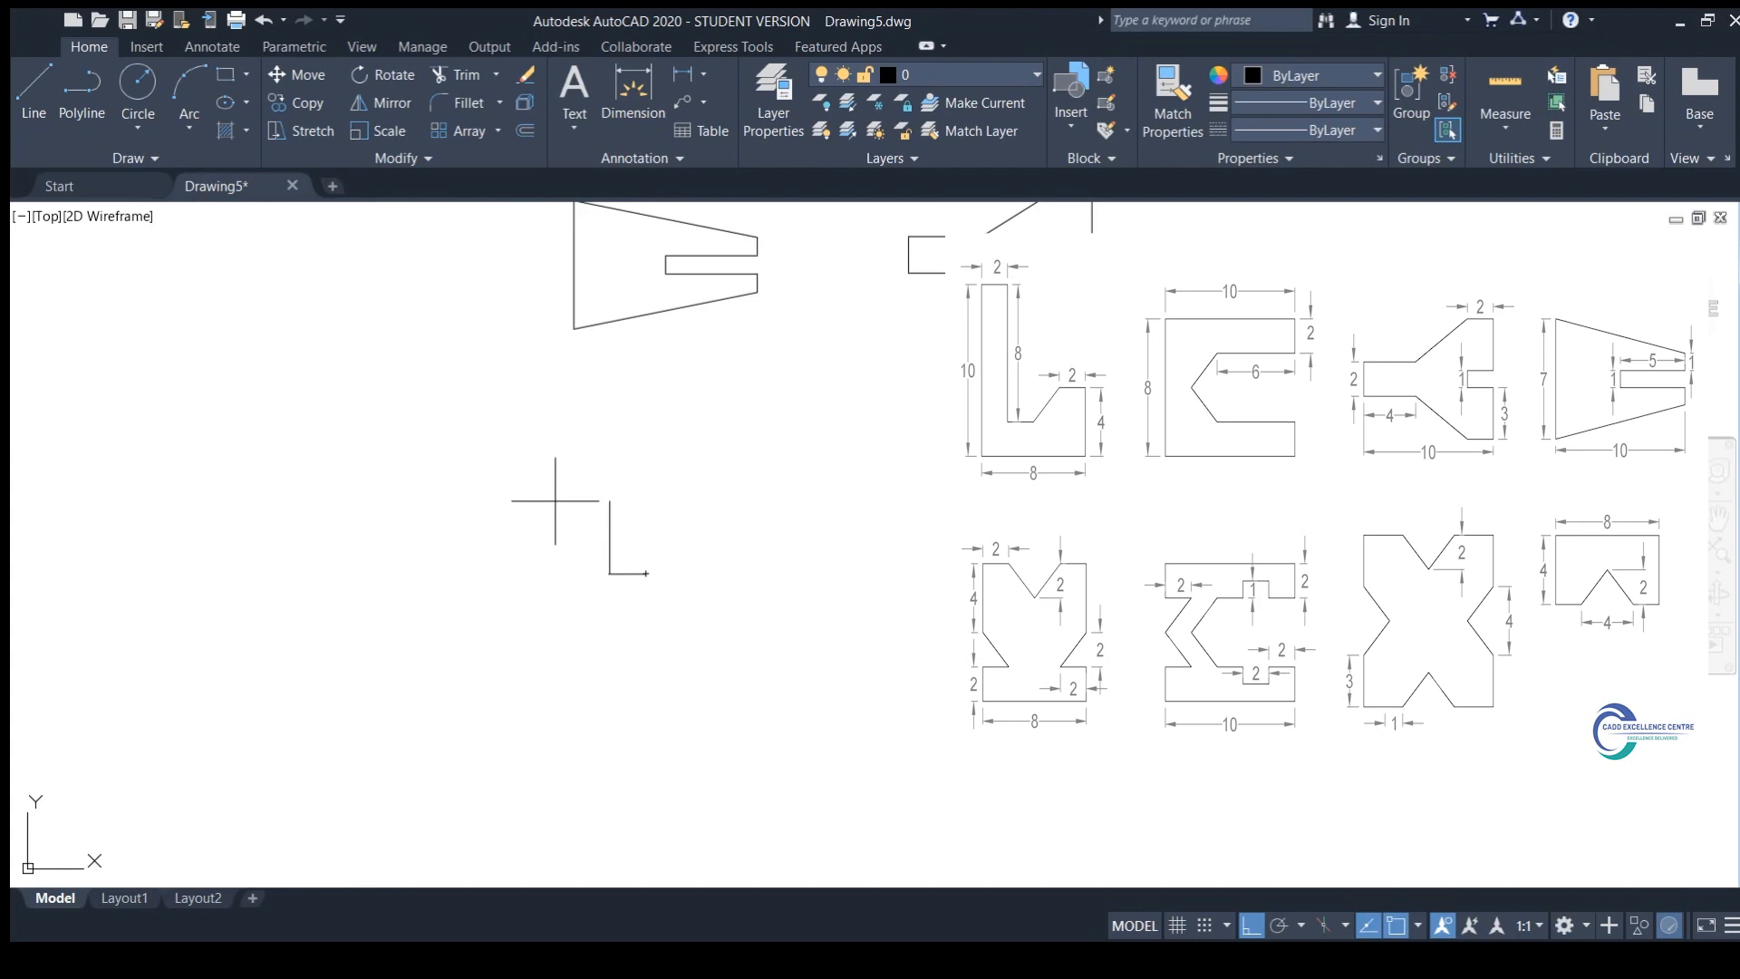
click(562, 501)
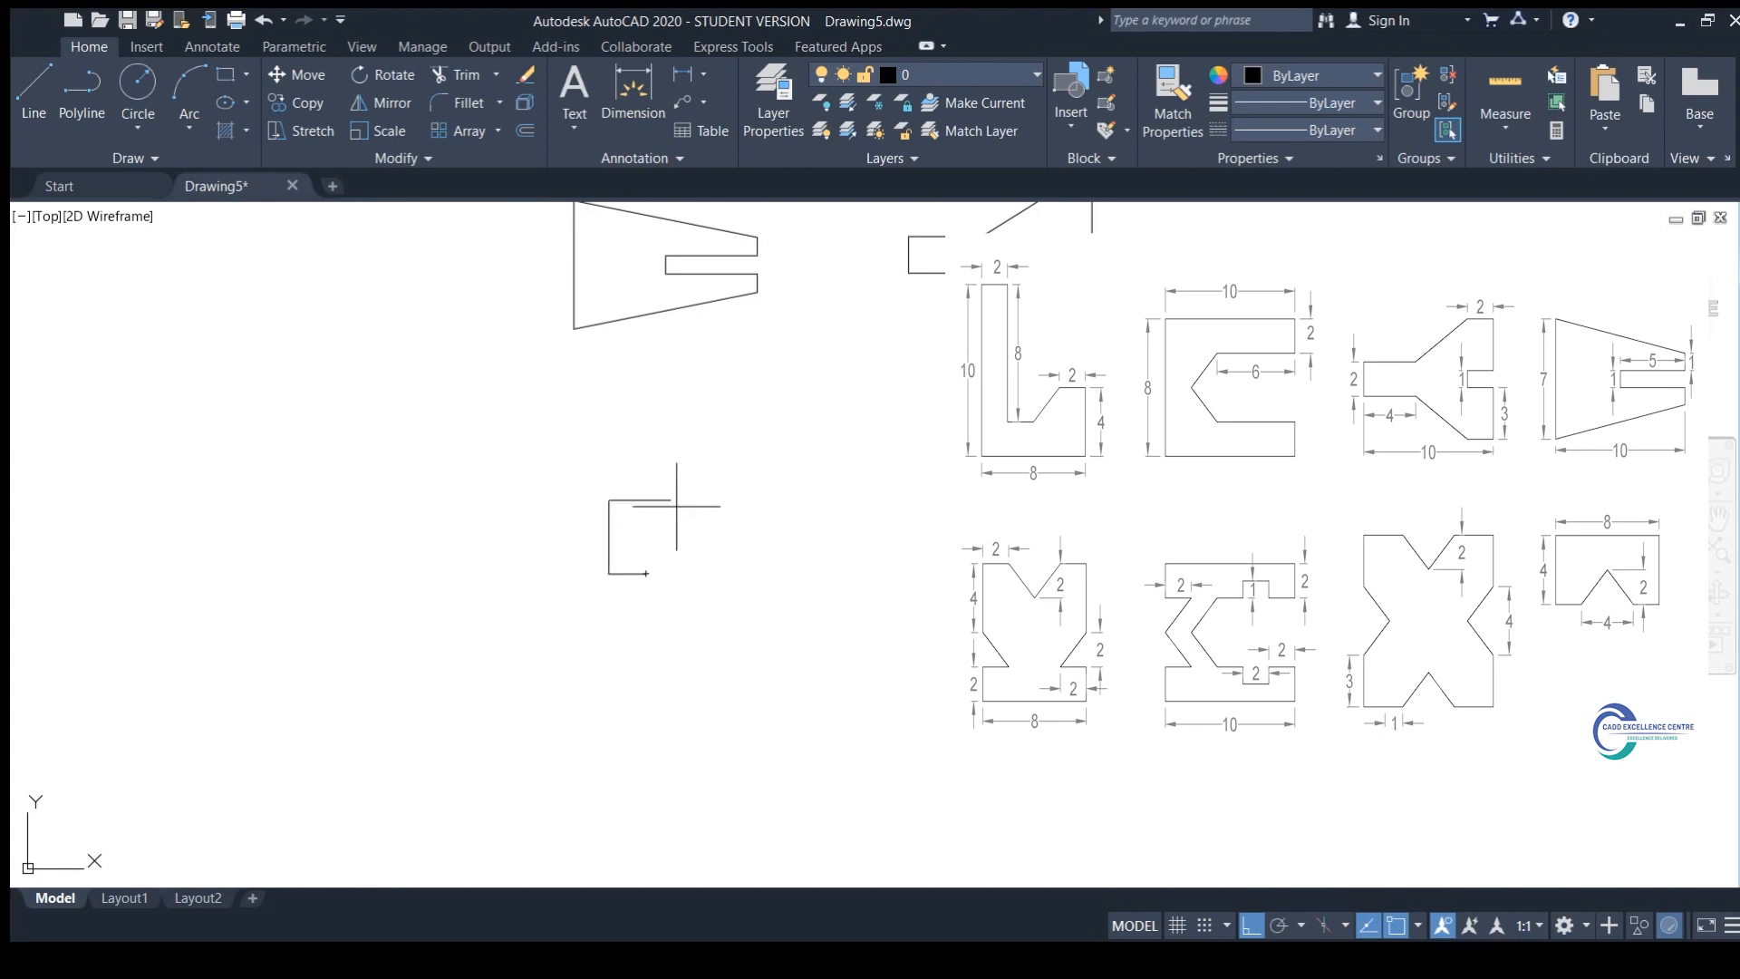
click(757, 500)
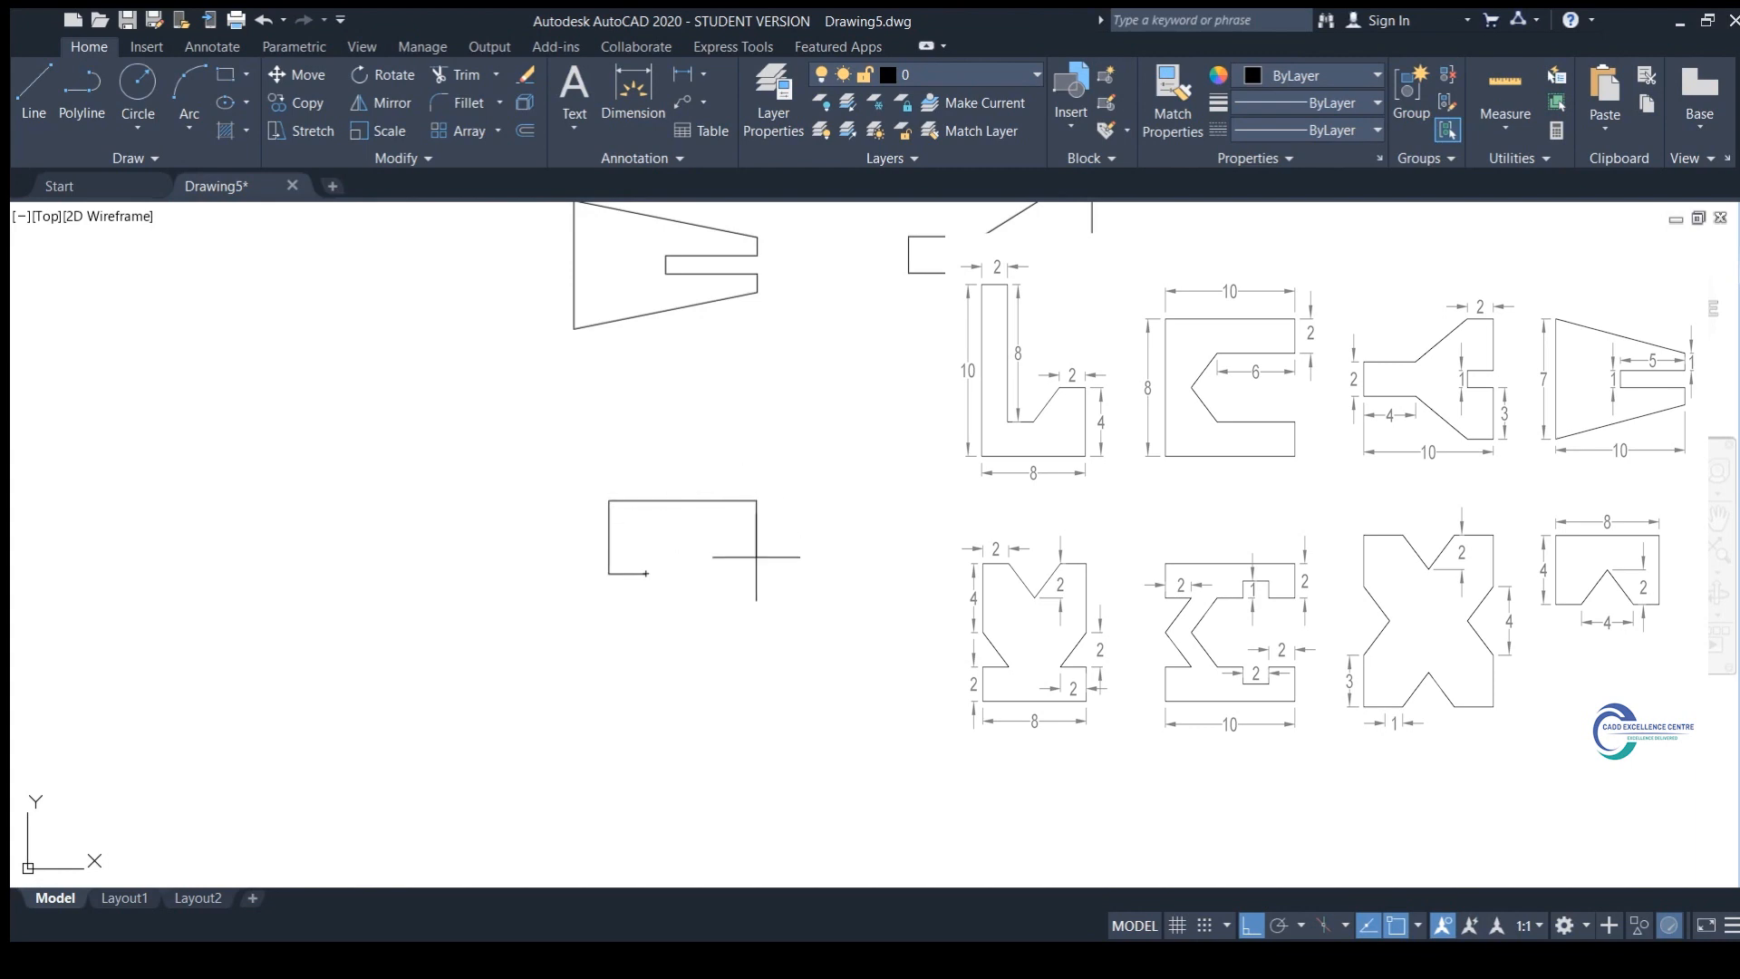
click(756, 574)
Step: Complete the lower edge with a 2-unit vertical guide at its middle, and draw the 4-unit-wide V notch's two diagonals from the guide's upper end
scroll(726, 598, up, 2)
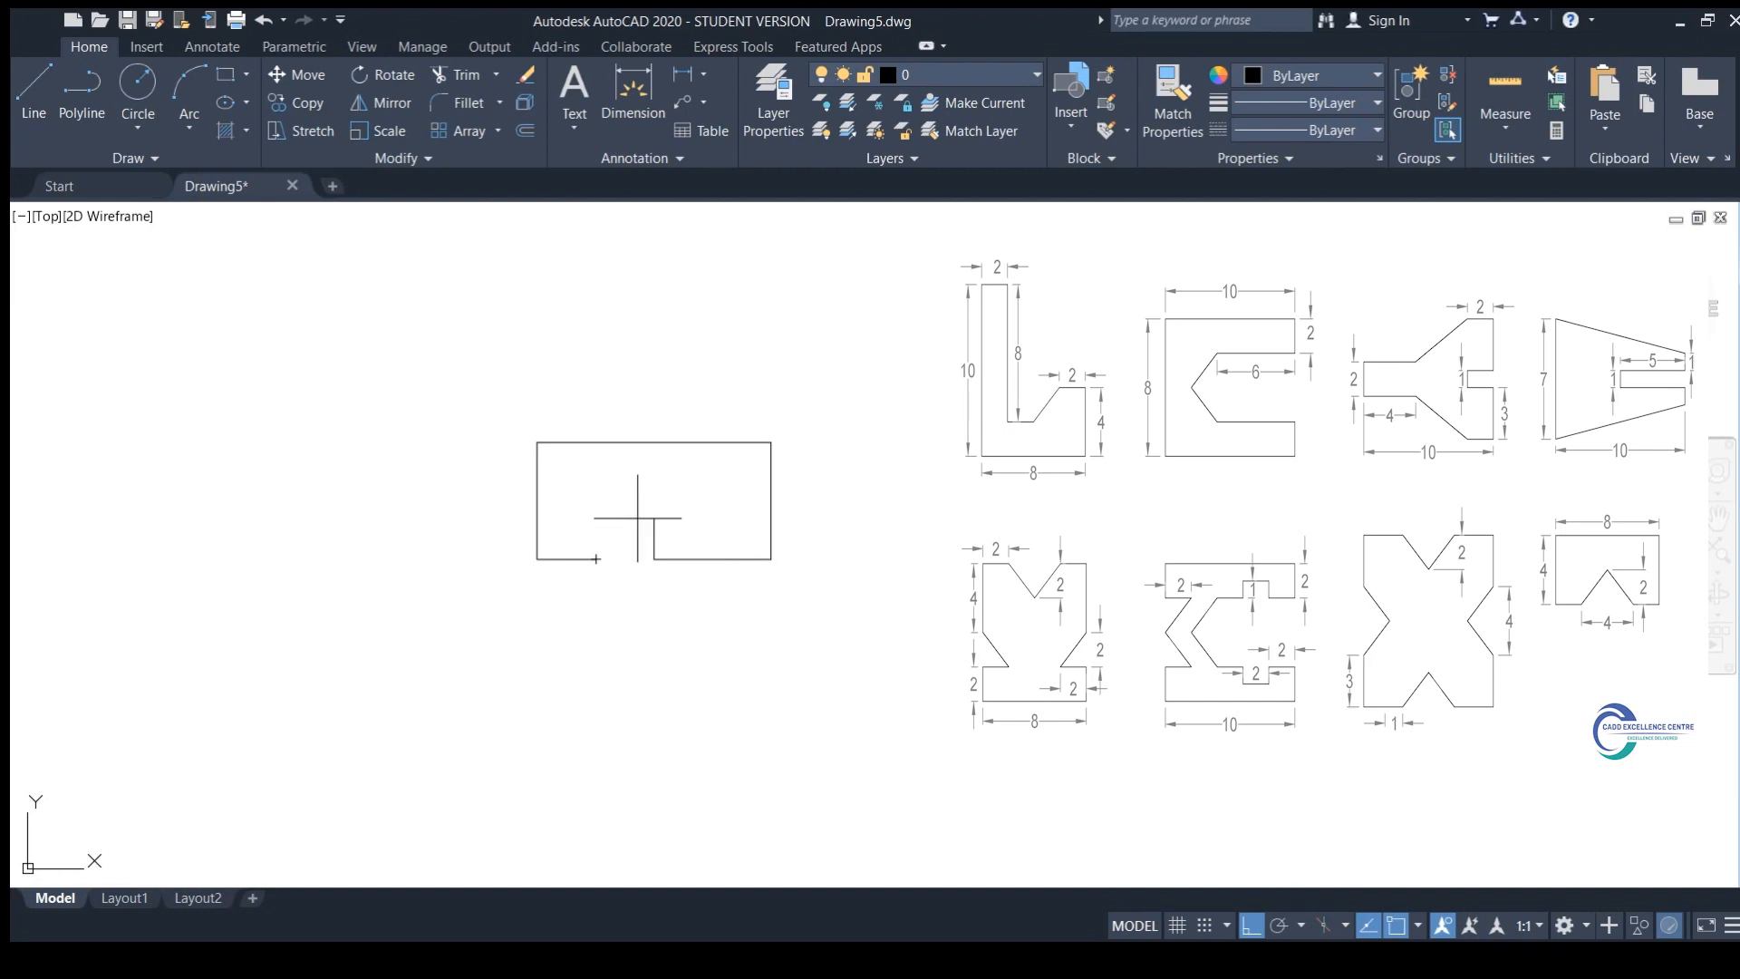
click(596, 559)
click(654, 500)
click(712, 559)
key(Escape)
Step: Explode the outline and delete the vertical guide and the base segment under the V notch
key(ctrl+a)
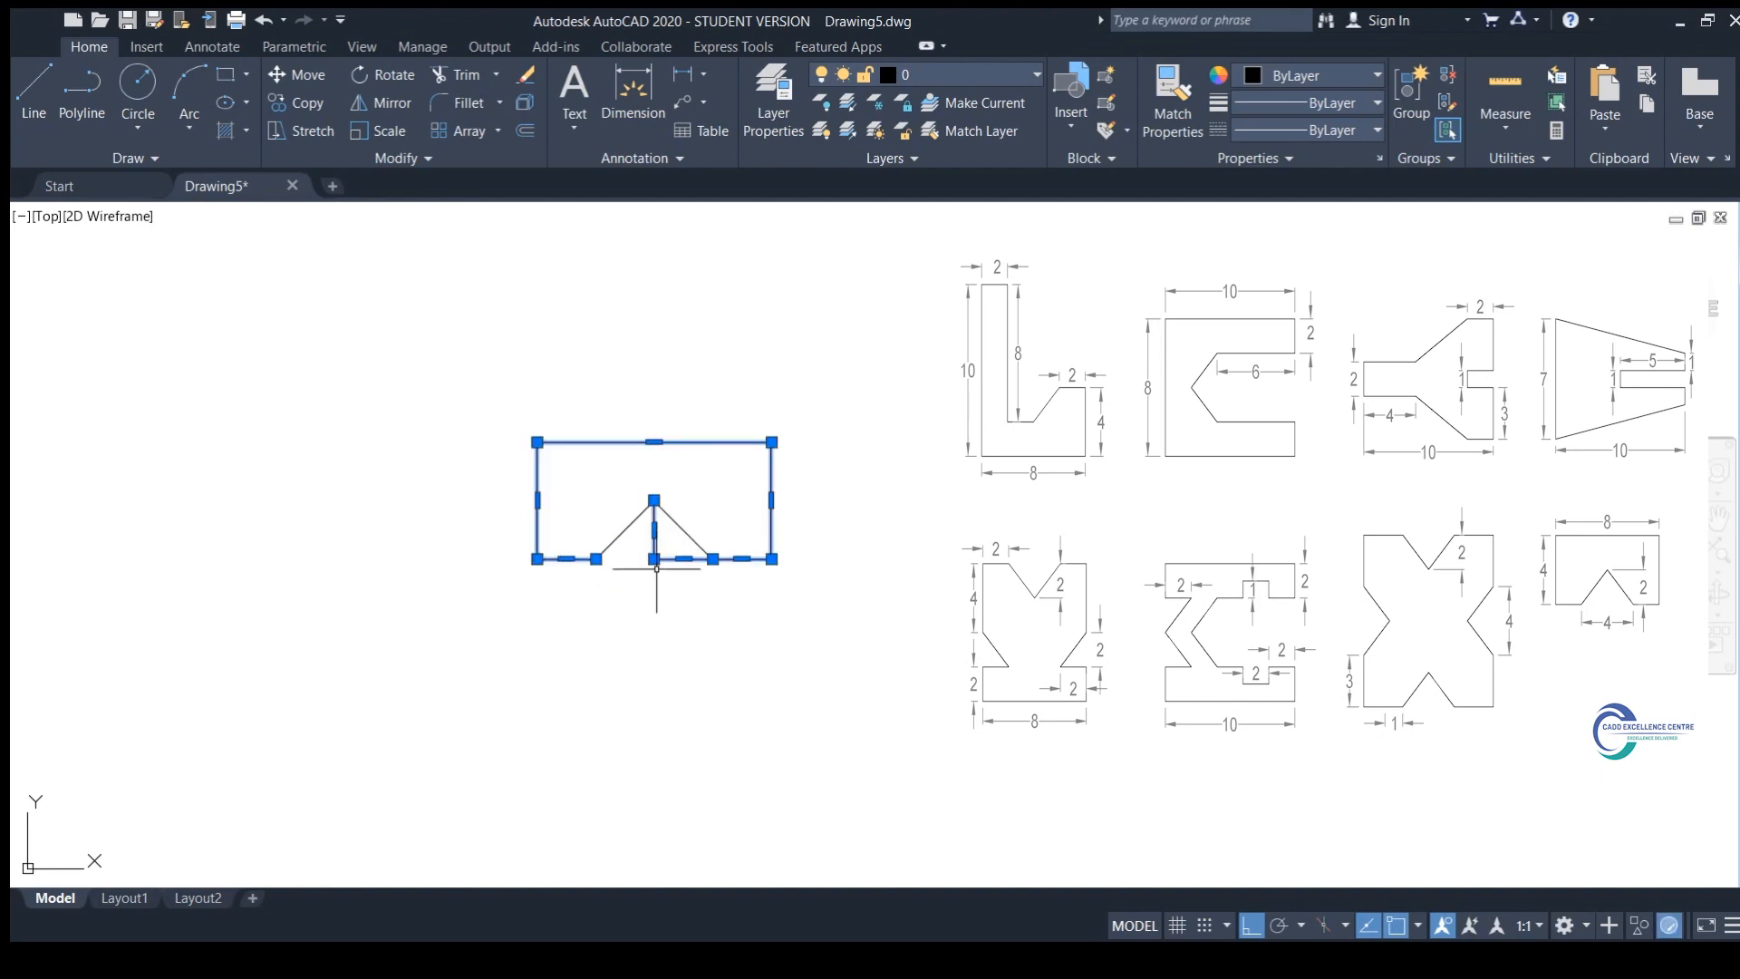
key(x)
key(Return)
click(681, 542)
click(610, 605)
key(Escape)
click(668, 548)
click(650, 570)
key(Delete)
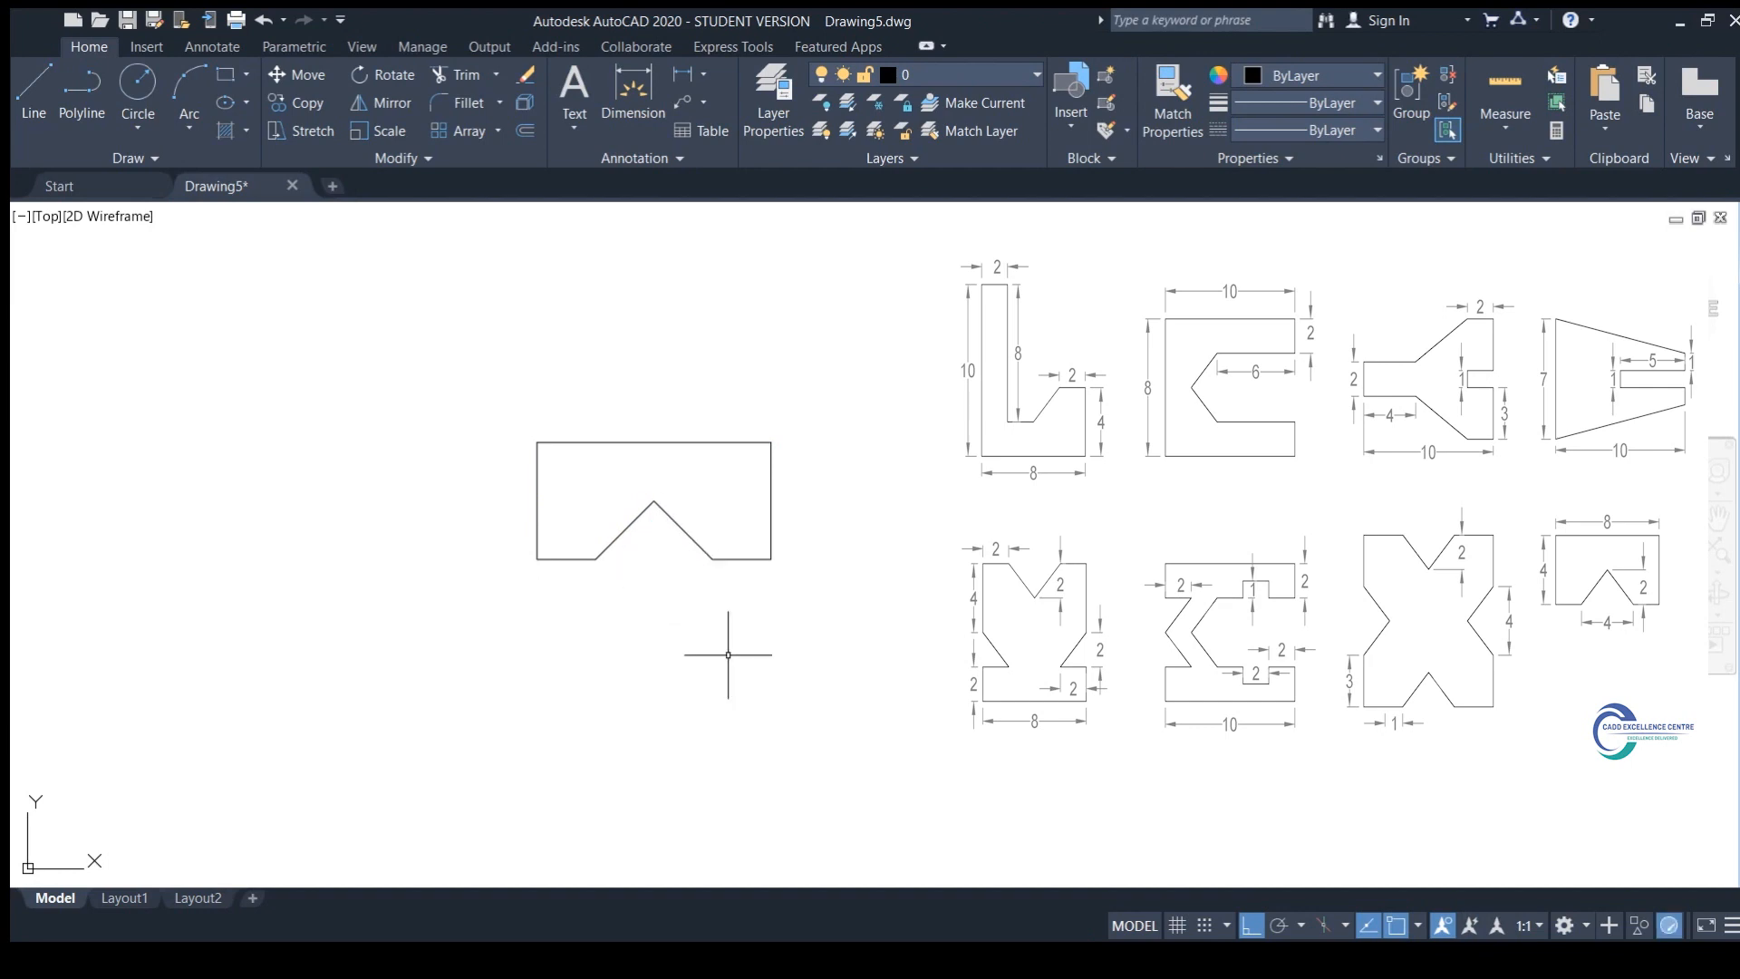
Step: Start the X-shaped figure with a 3-unit side and 3-unit top edge, and form the upper notch's diagonal from 2-unit down and across guides
scroll(728, 654, down, 5)
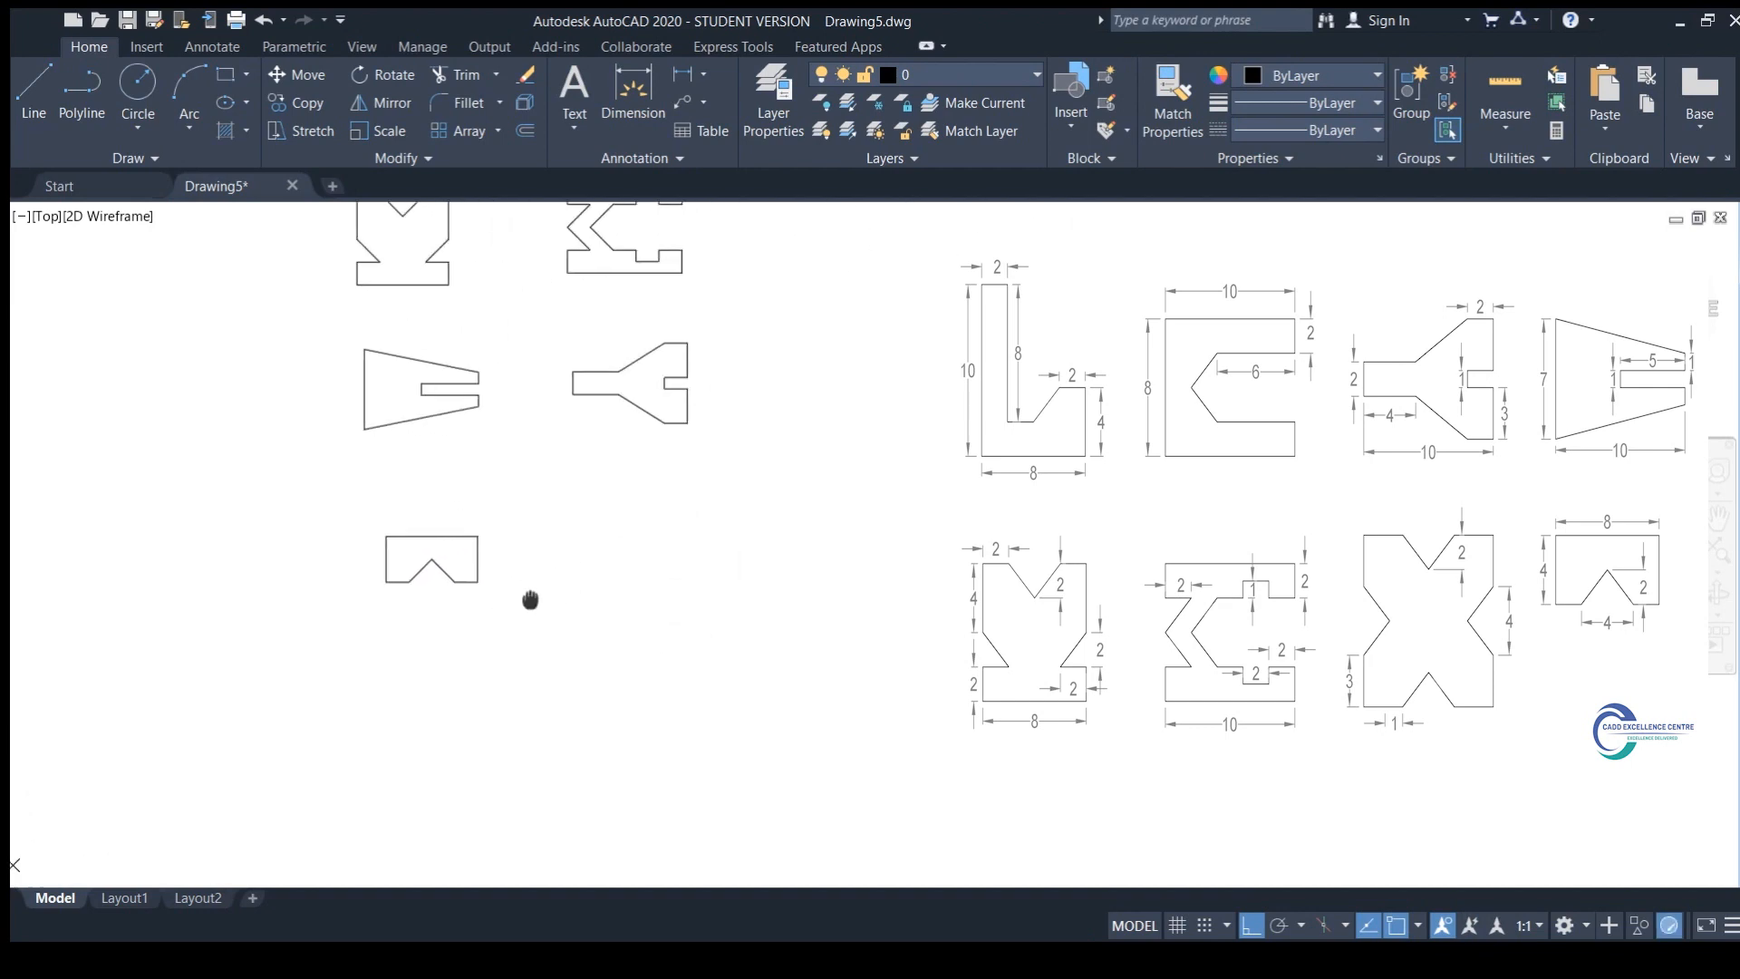
scroll(564, 553, up, 2)
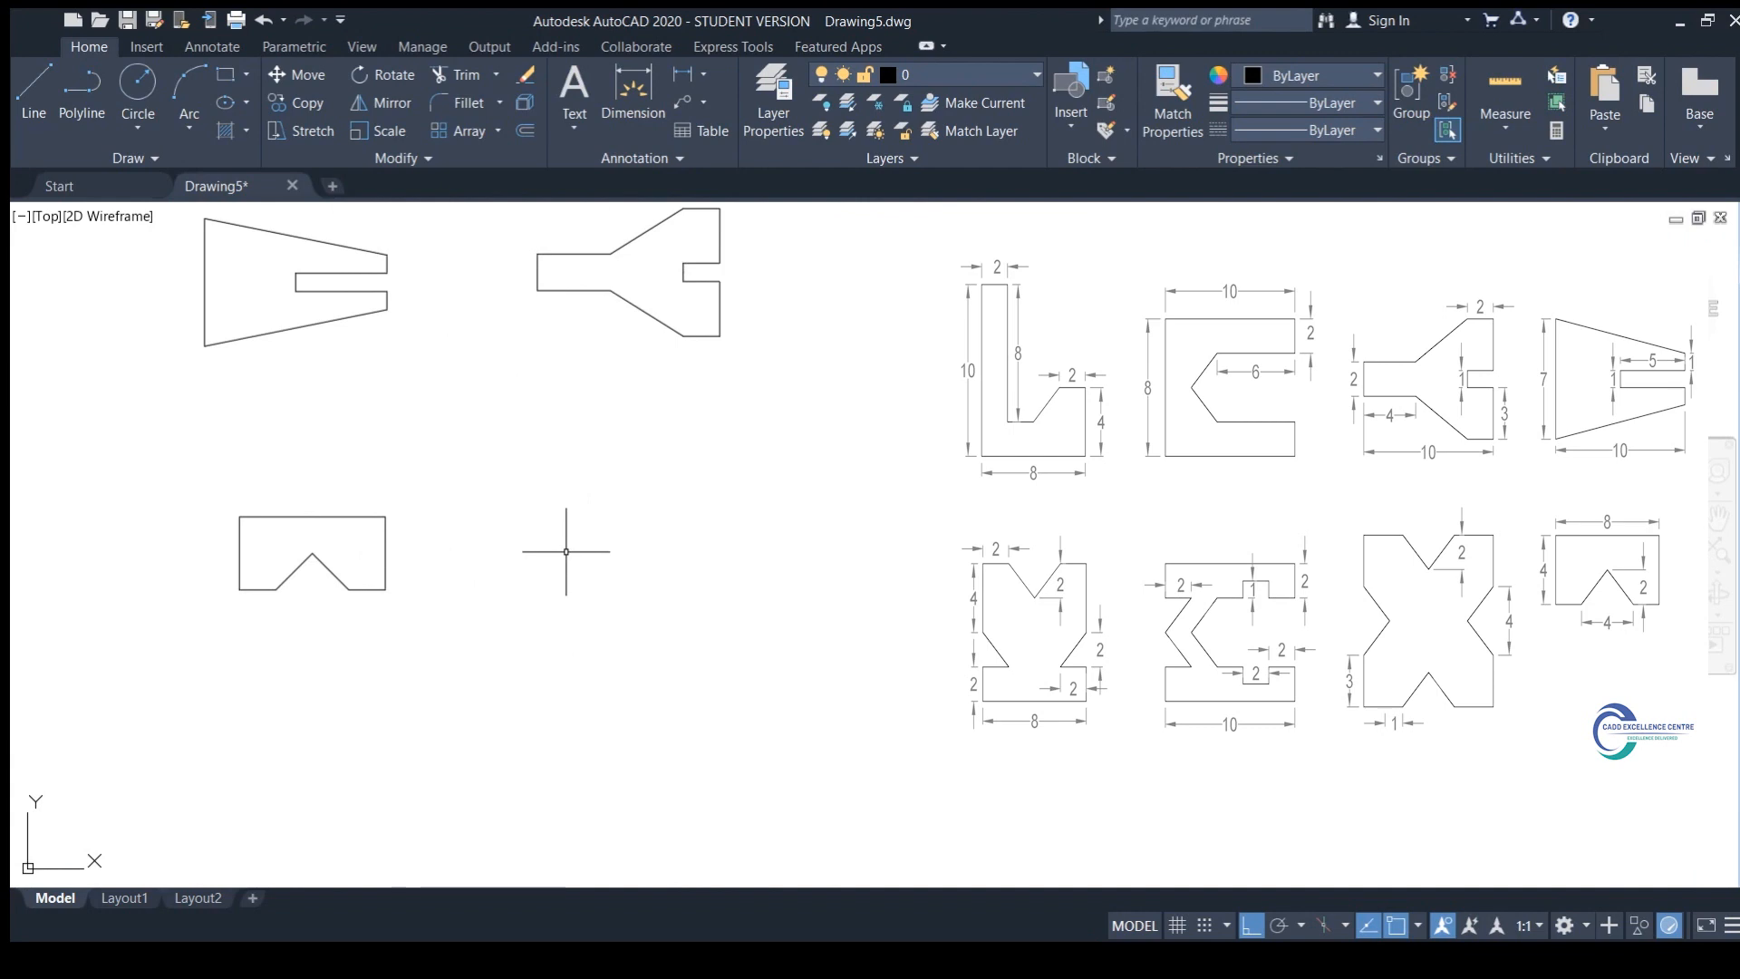
click(563, 492)
click(550, 438)
click(618, 439)
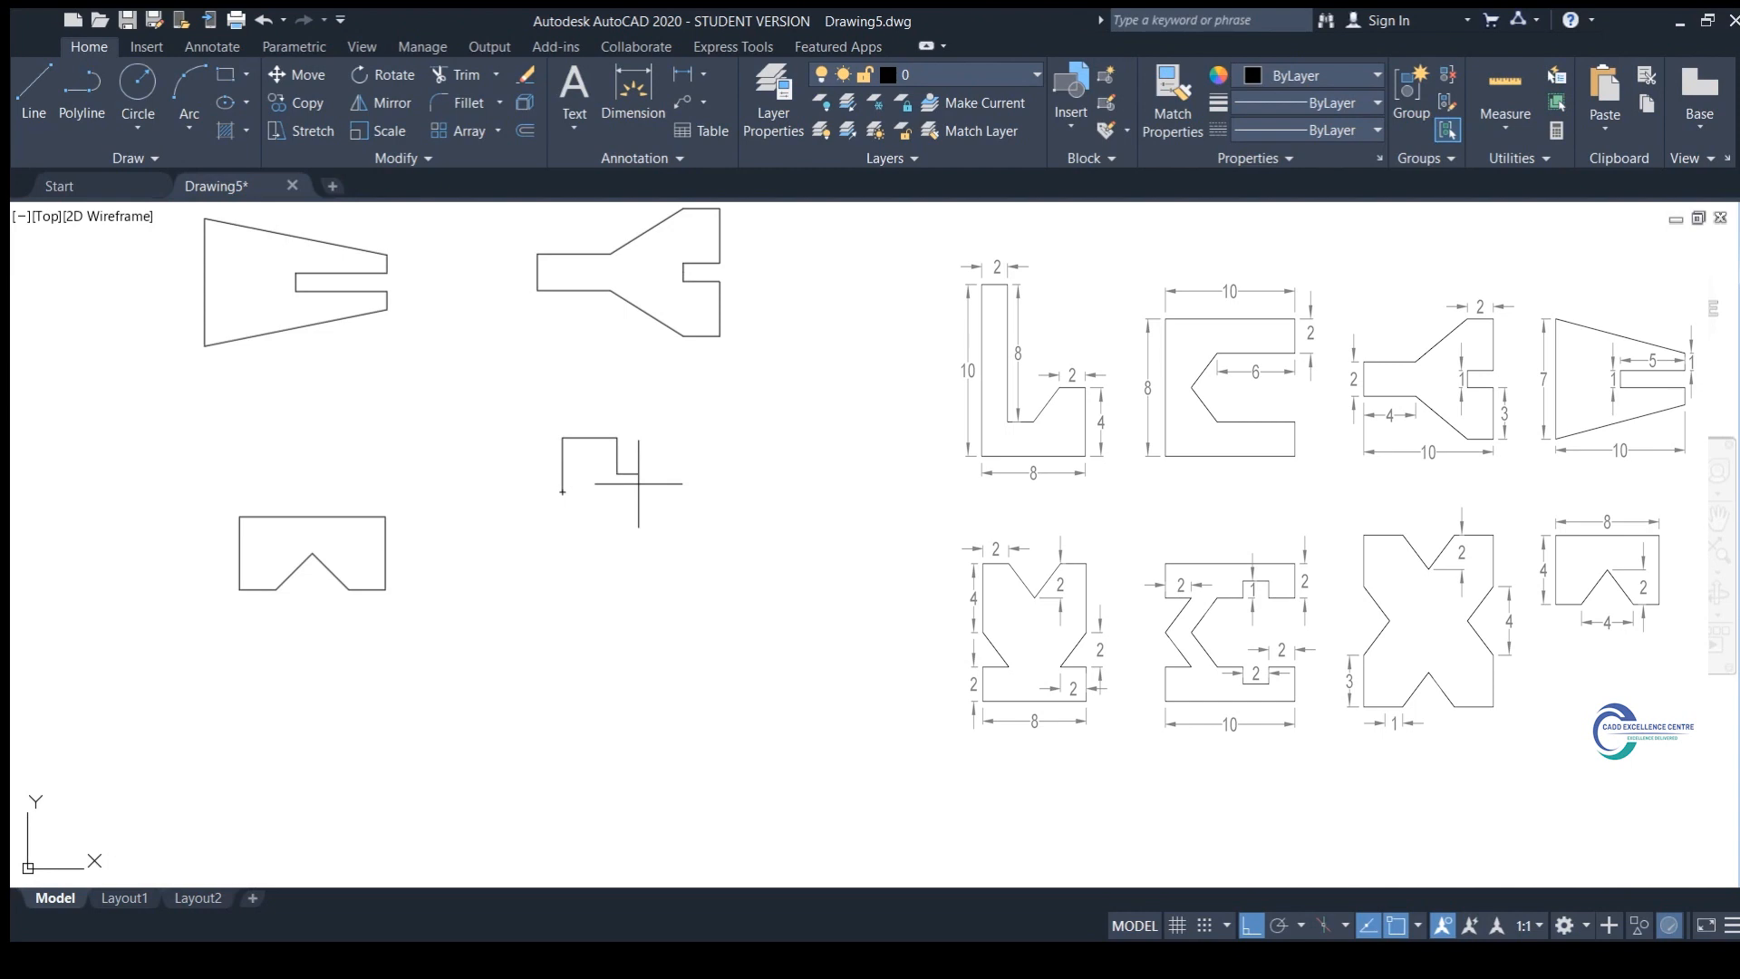
click(653, 474)
click(618, 438)
key(Escape)
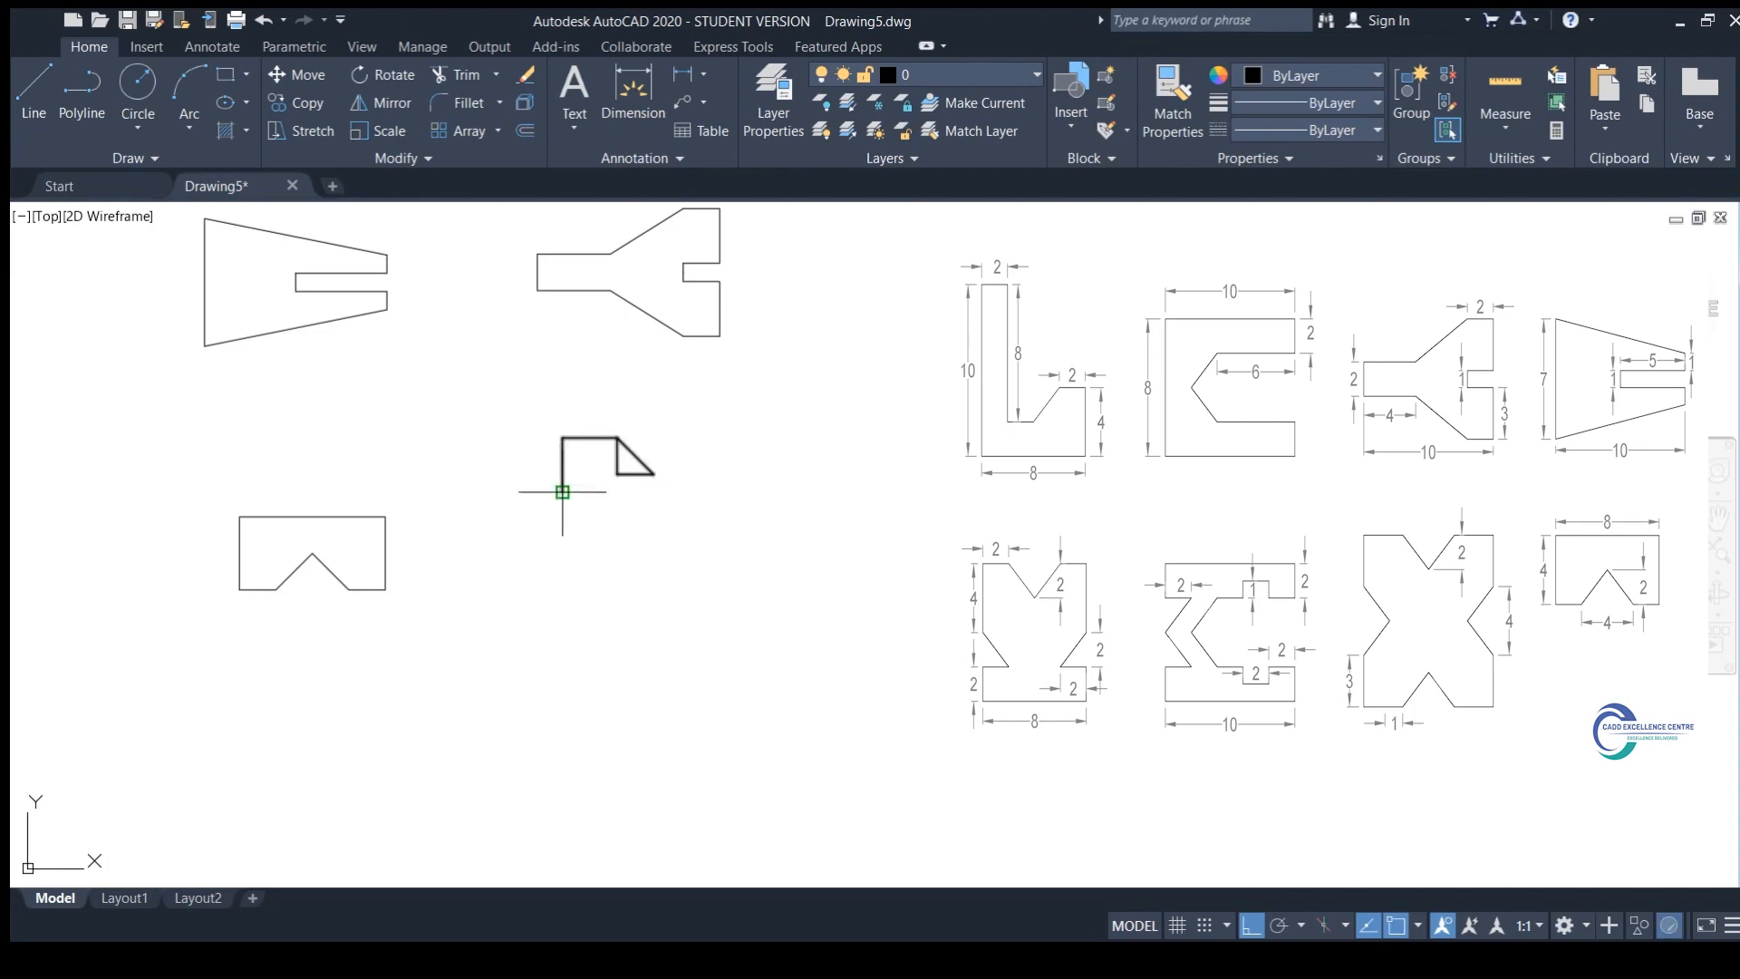
Step: From the side's lower end, draw 2-unit guides right and down, and connect their ends with the left notch's diagonal
scroll(576, 469, up, 2)
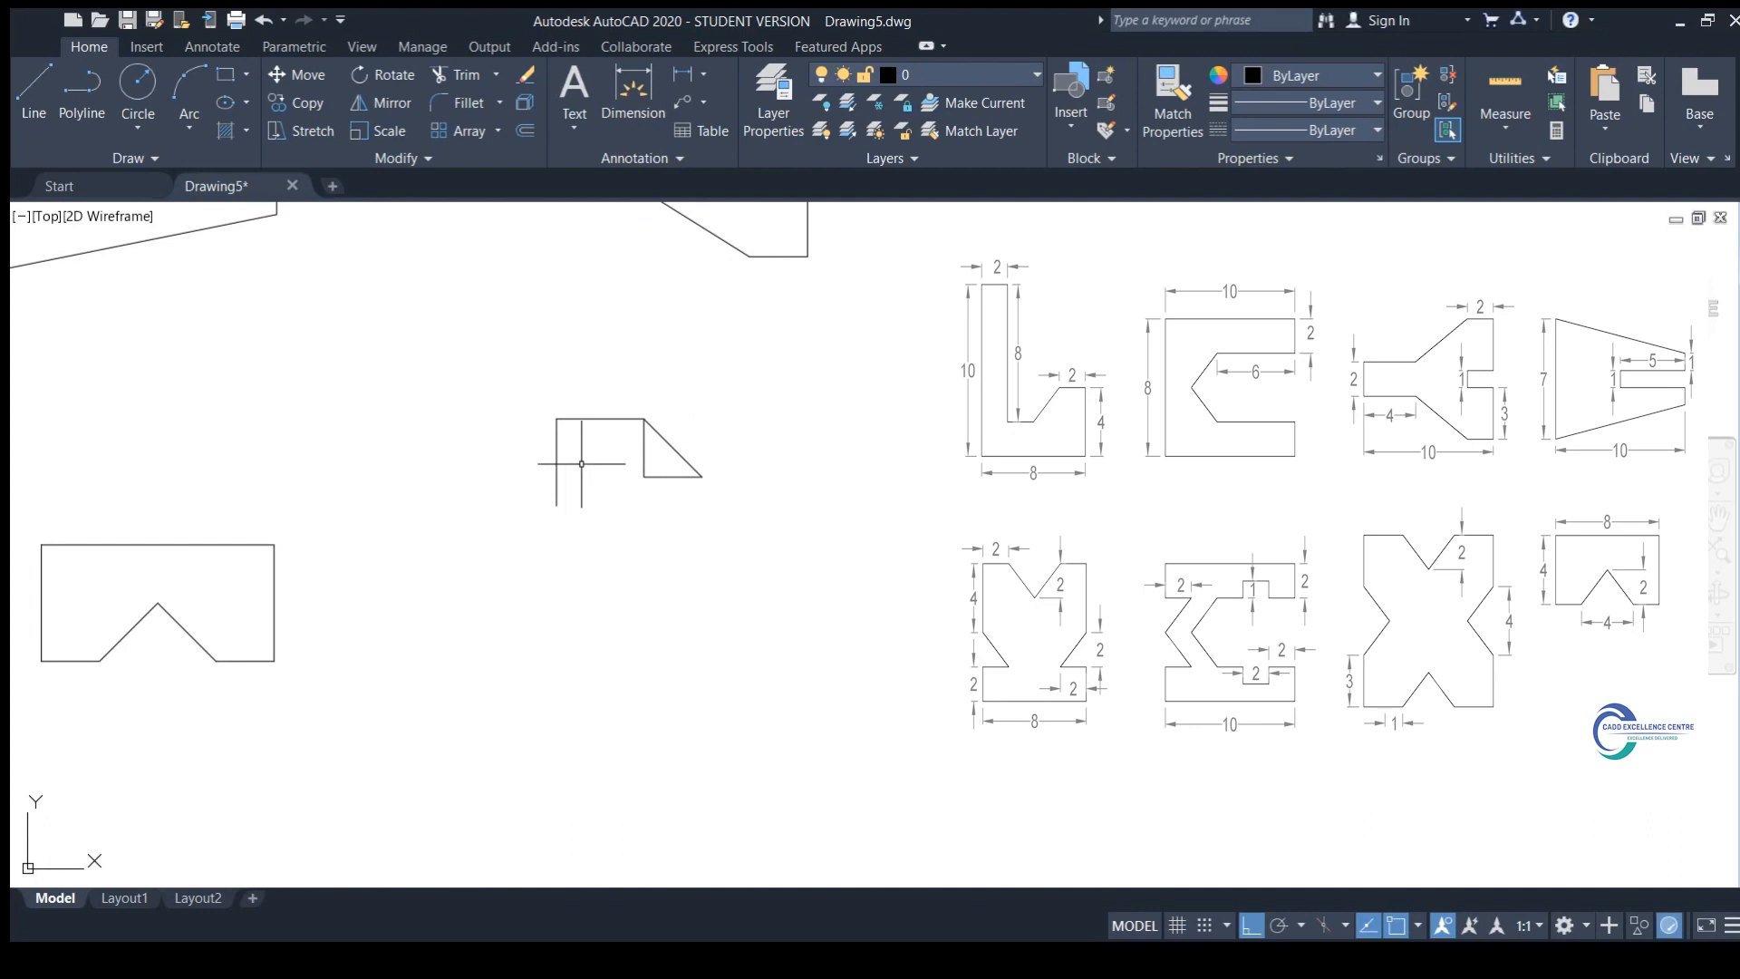
click(557, 438)
key(Escape)
click(615, 506)
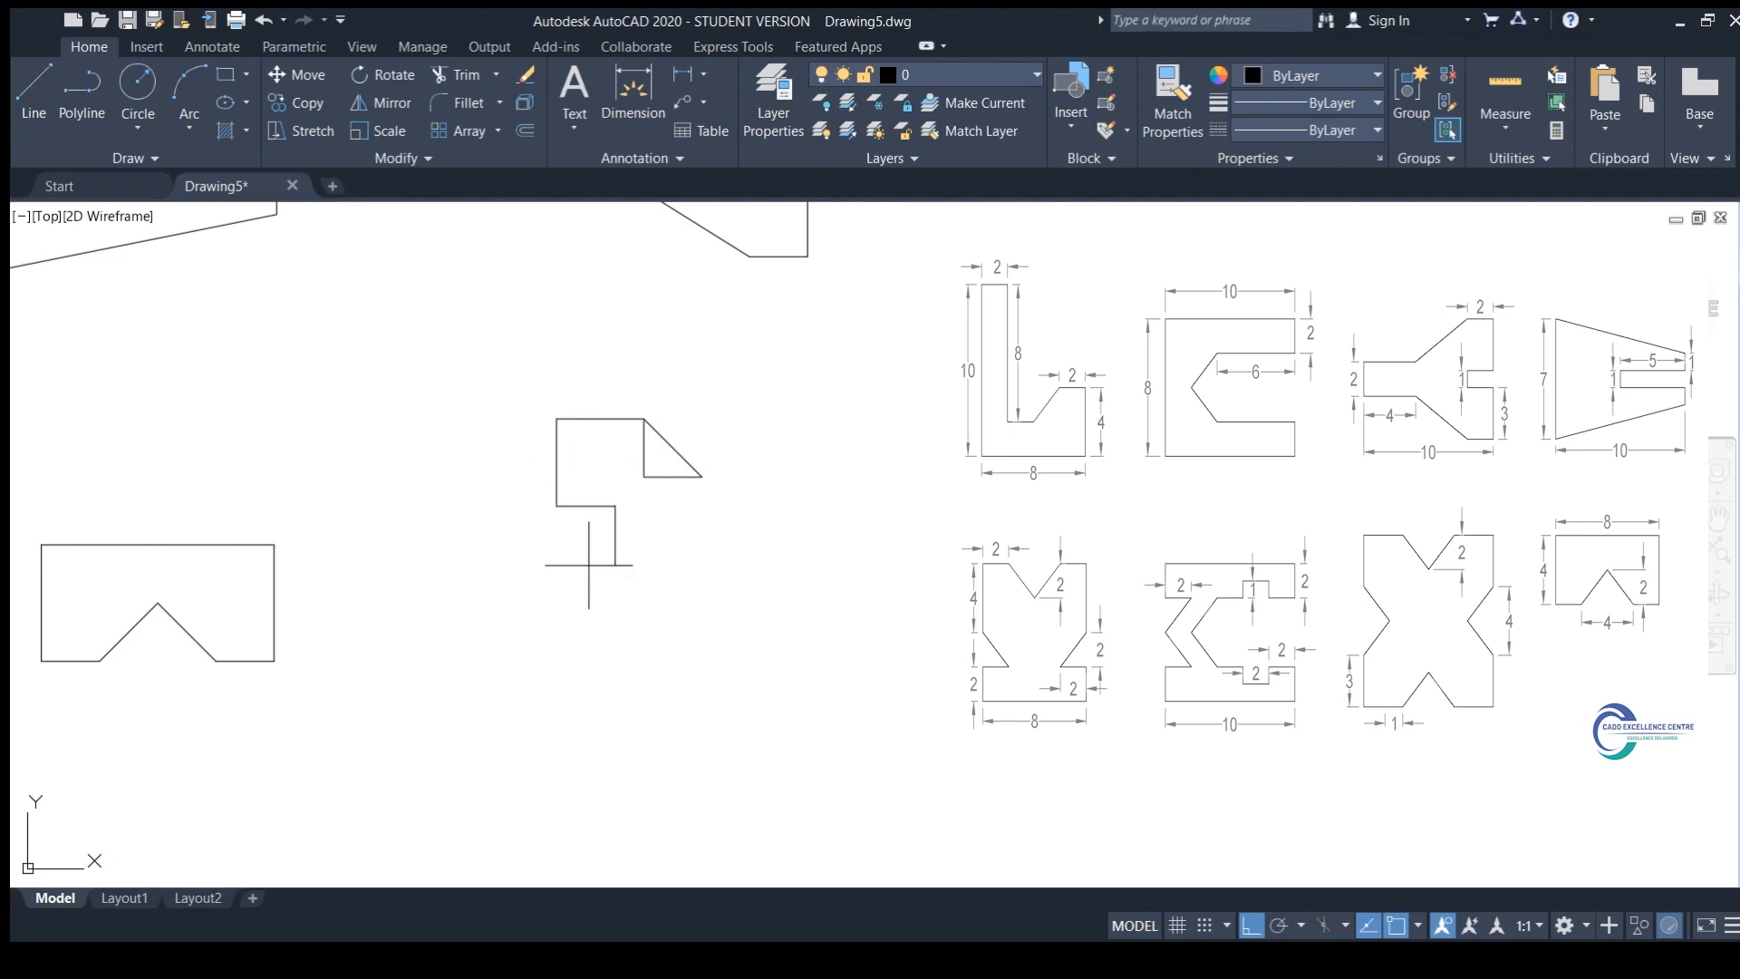
click(567, 508)
key(Escape)
click(618, 496)
click(607, 513)
click(643, 447)
click(664, 477)
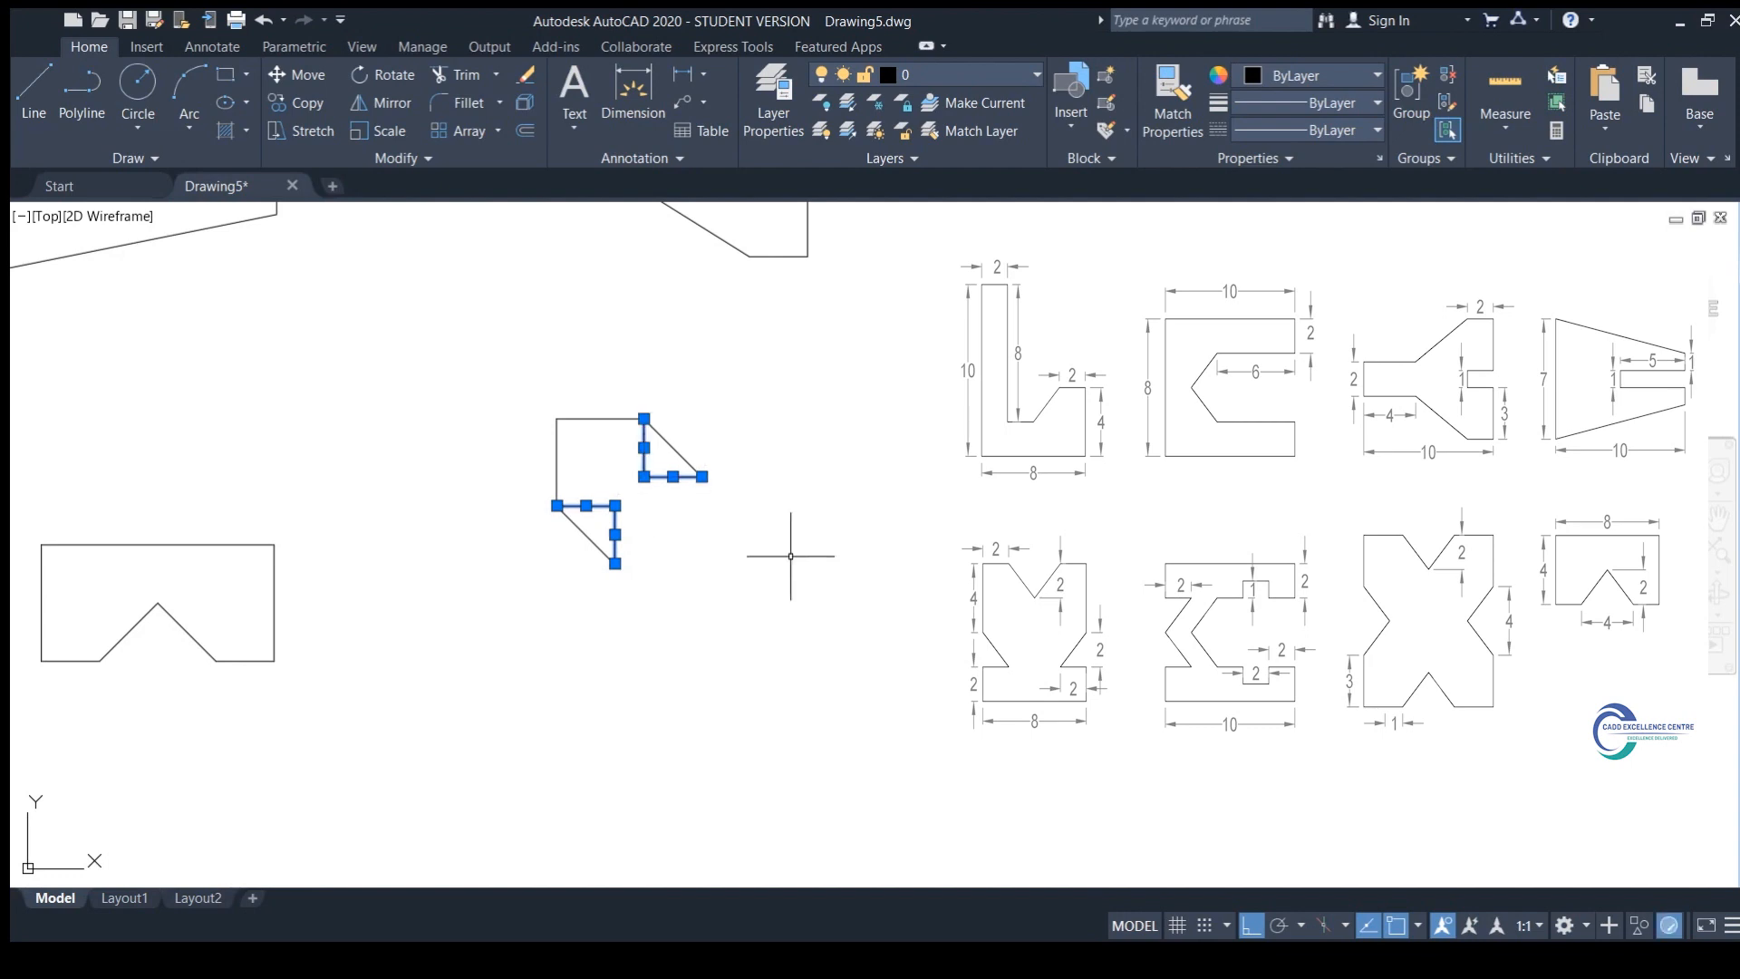
key(Delete)
Step: Draw a vertical line down from the upper notch's apex to the level of the left notch's apex
key(l)
key(Return)
click(703, 477)
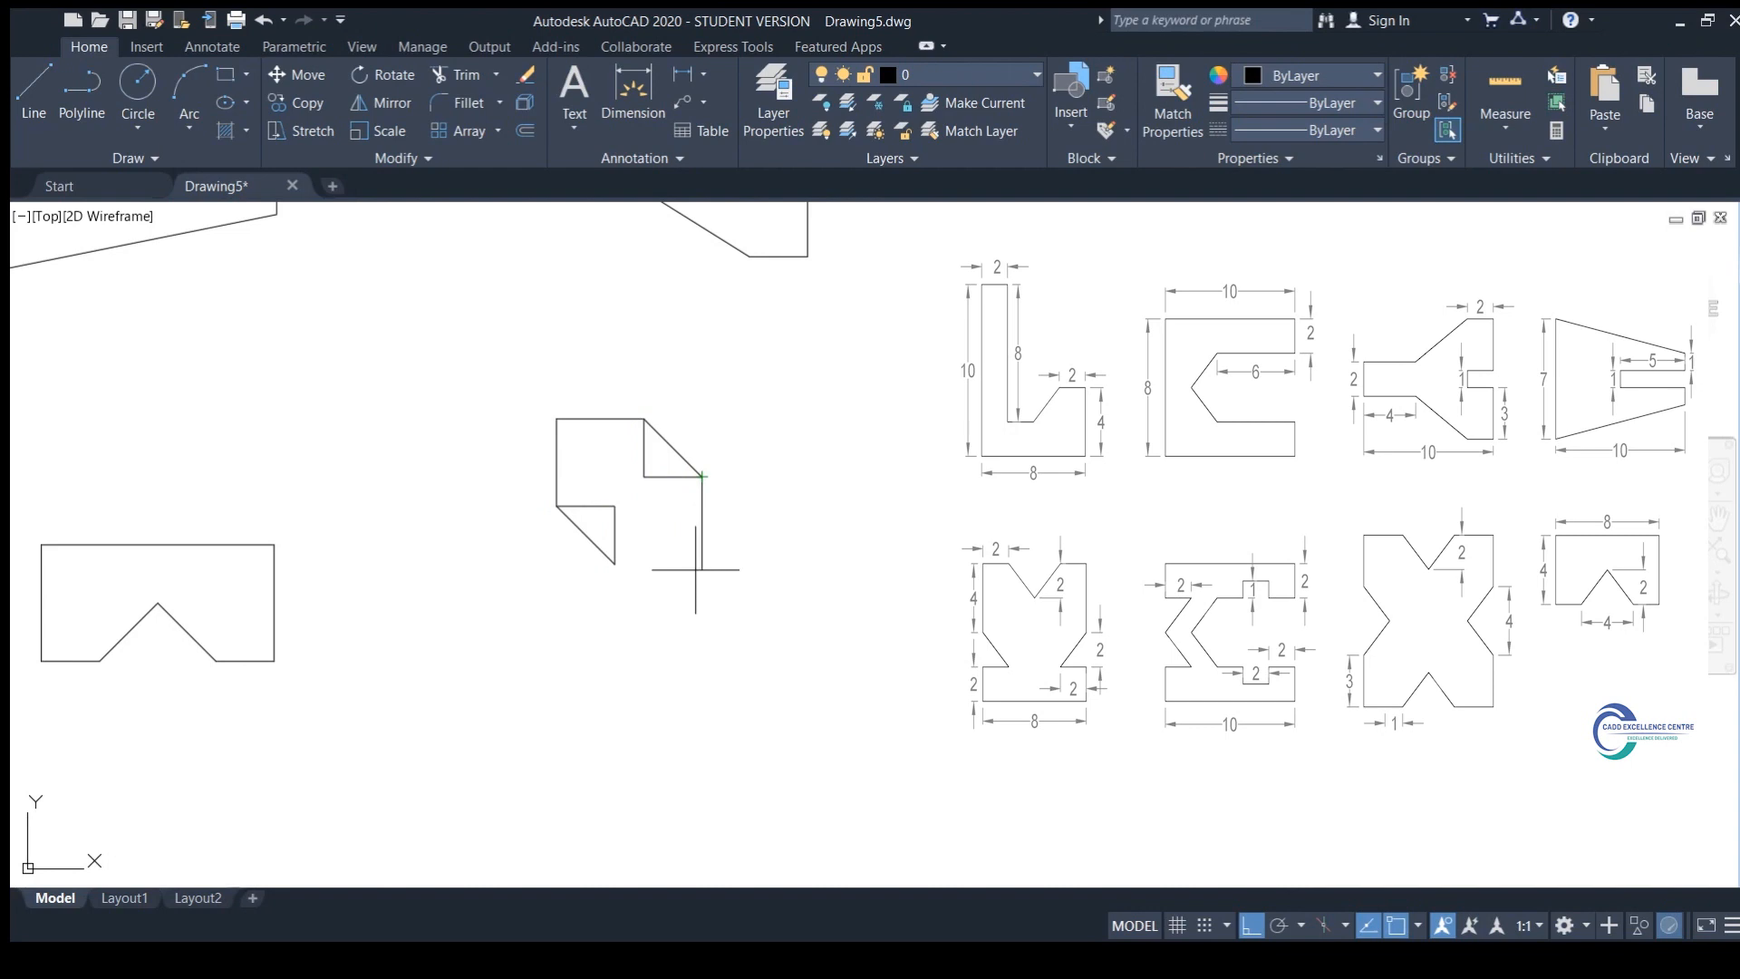
click(702, 563)
key(Return)
Step: Delete the horizontal and vertical guide segments beside the upper and left notch diagonals of the X-shaped figure
click(680, 477)
click(589, 505)
click(614, 537)
click(644, 448)
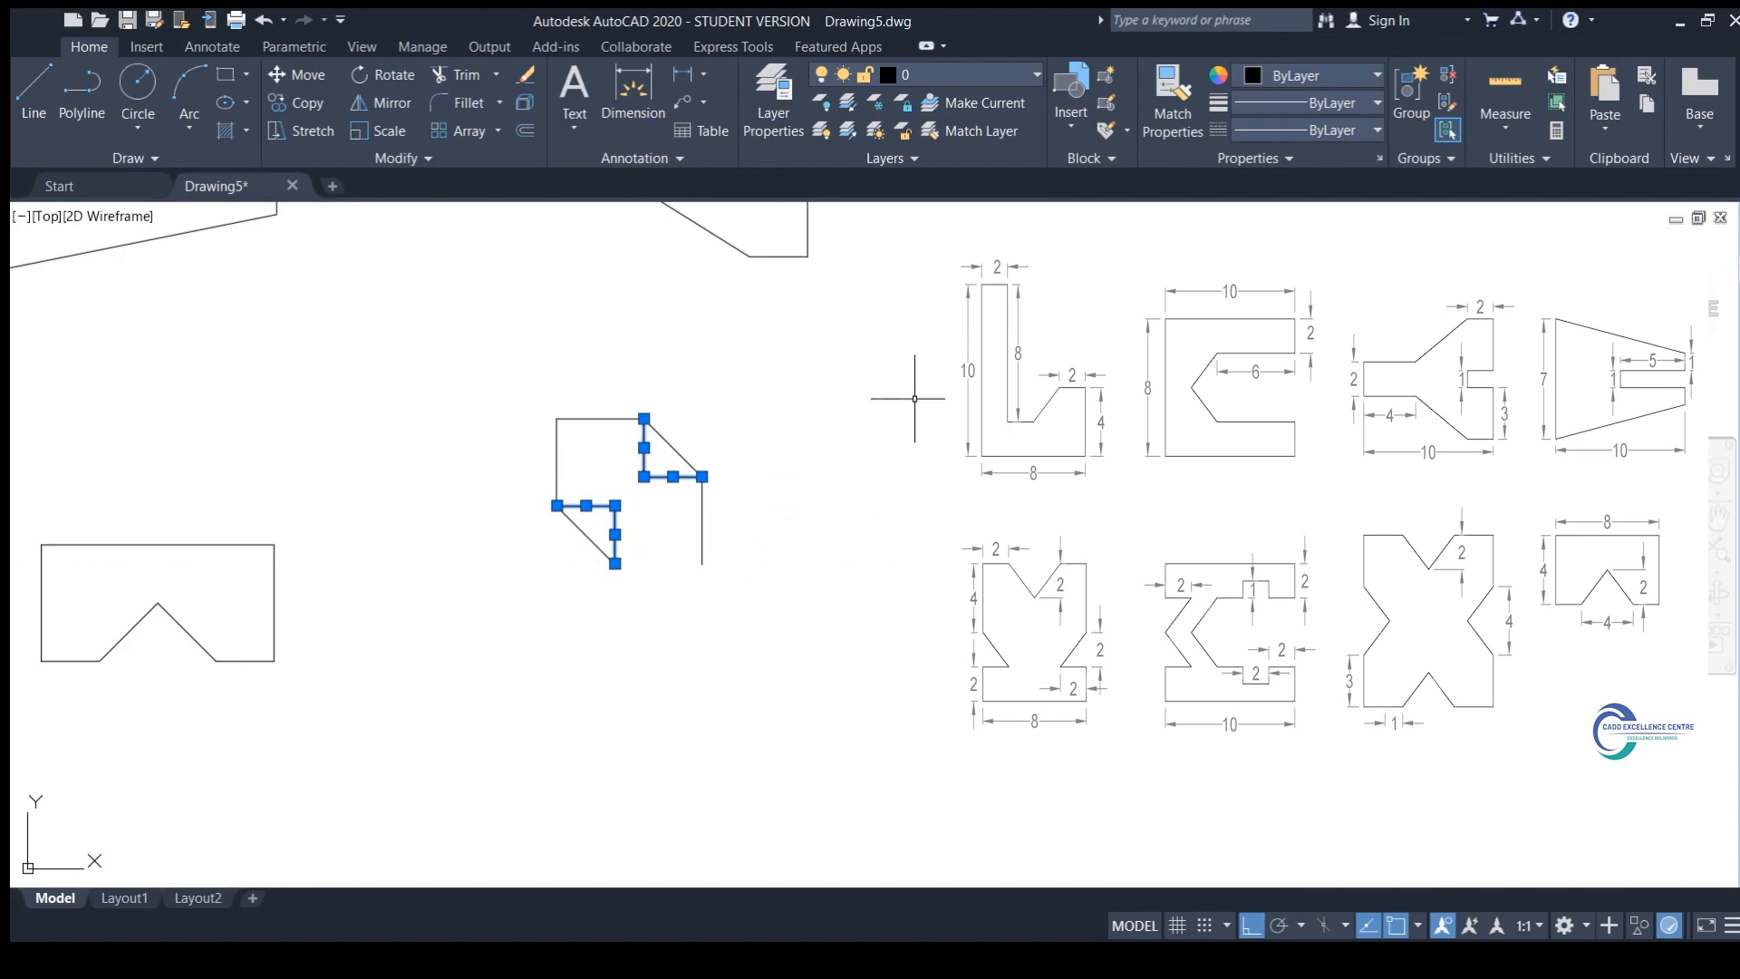
key(Delete)
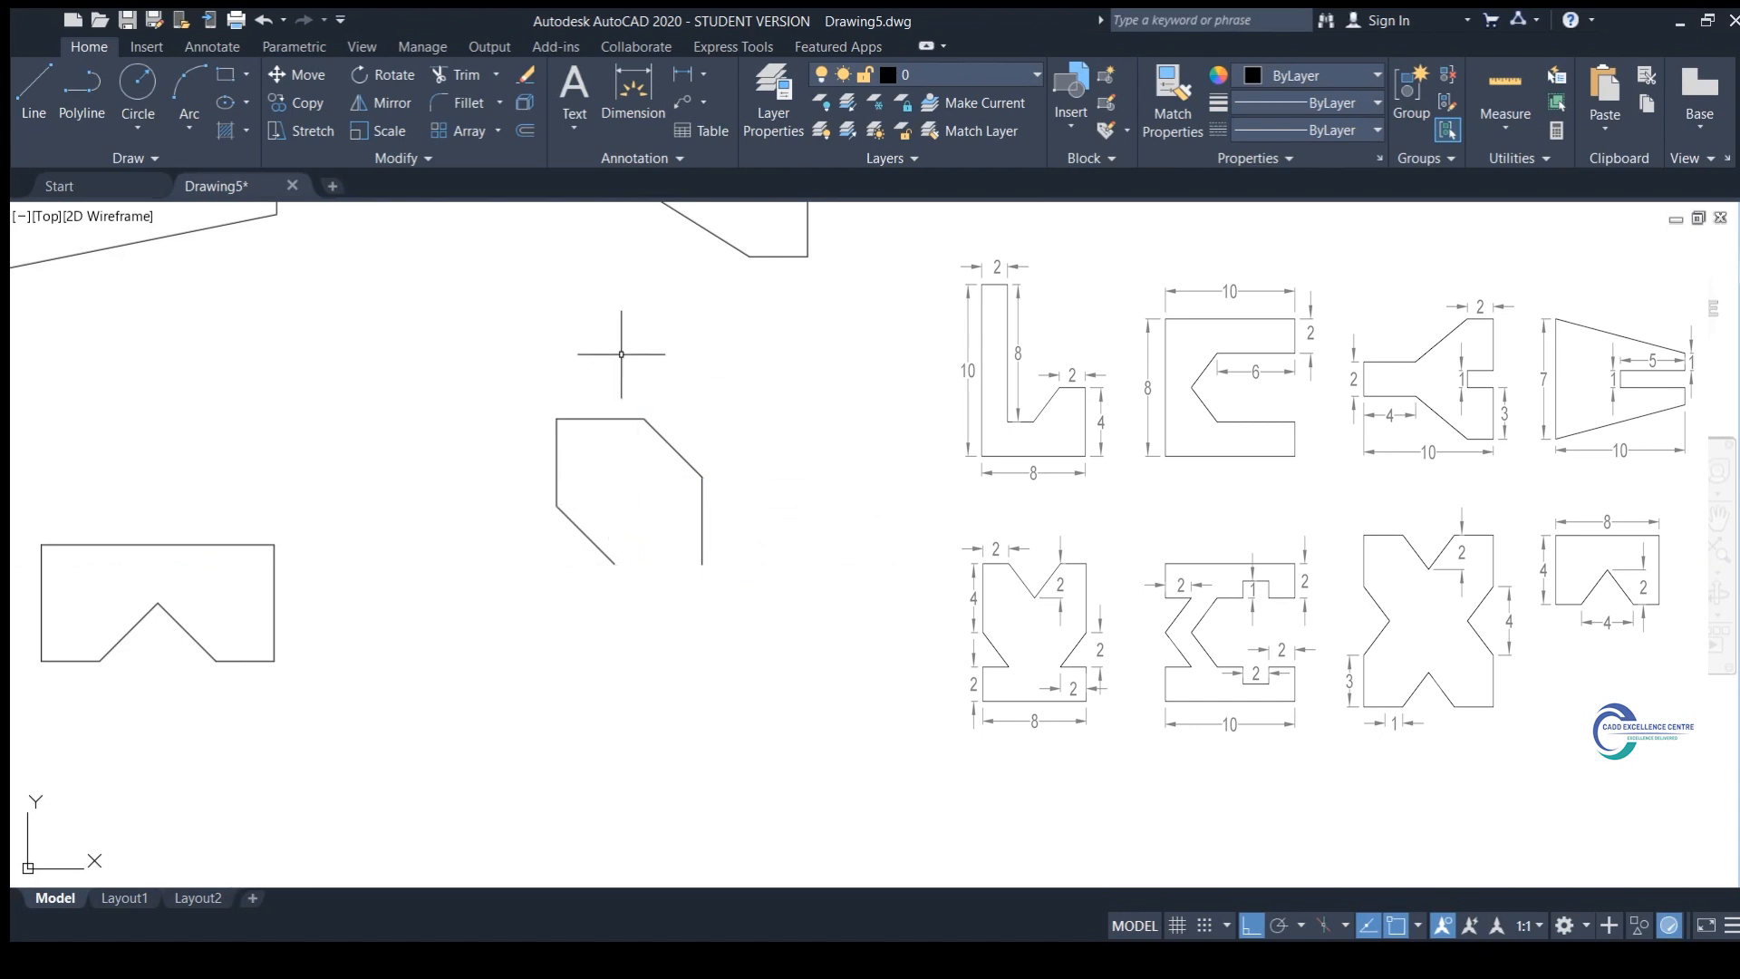
click(651, 362)
click(532, 547)
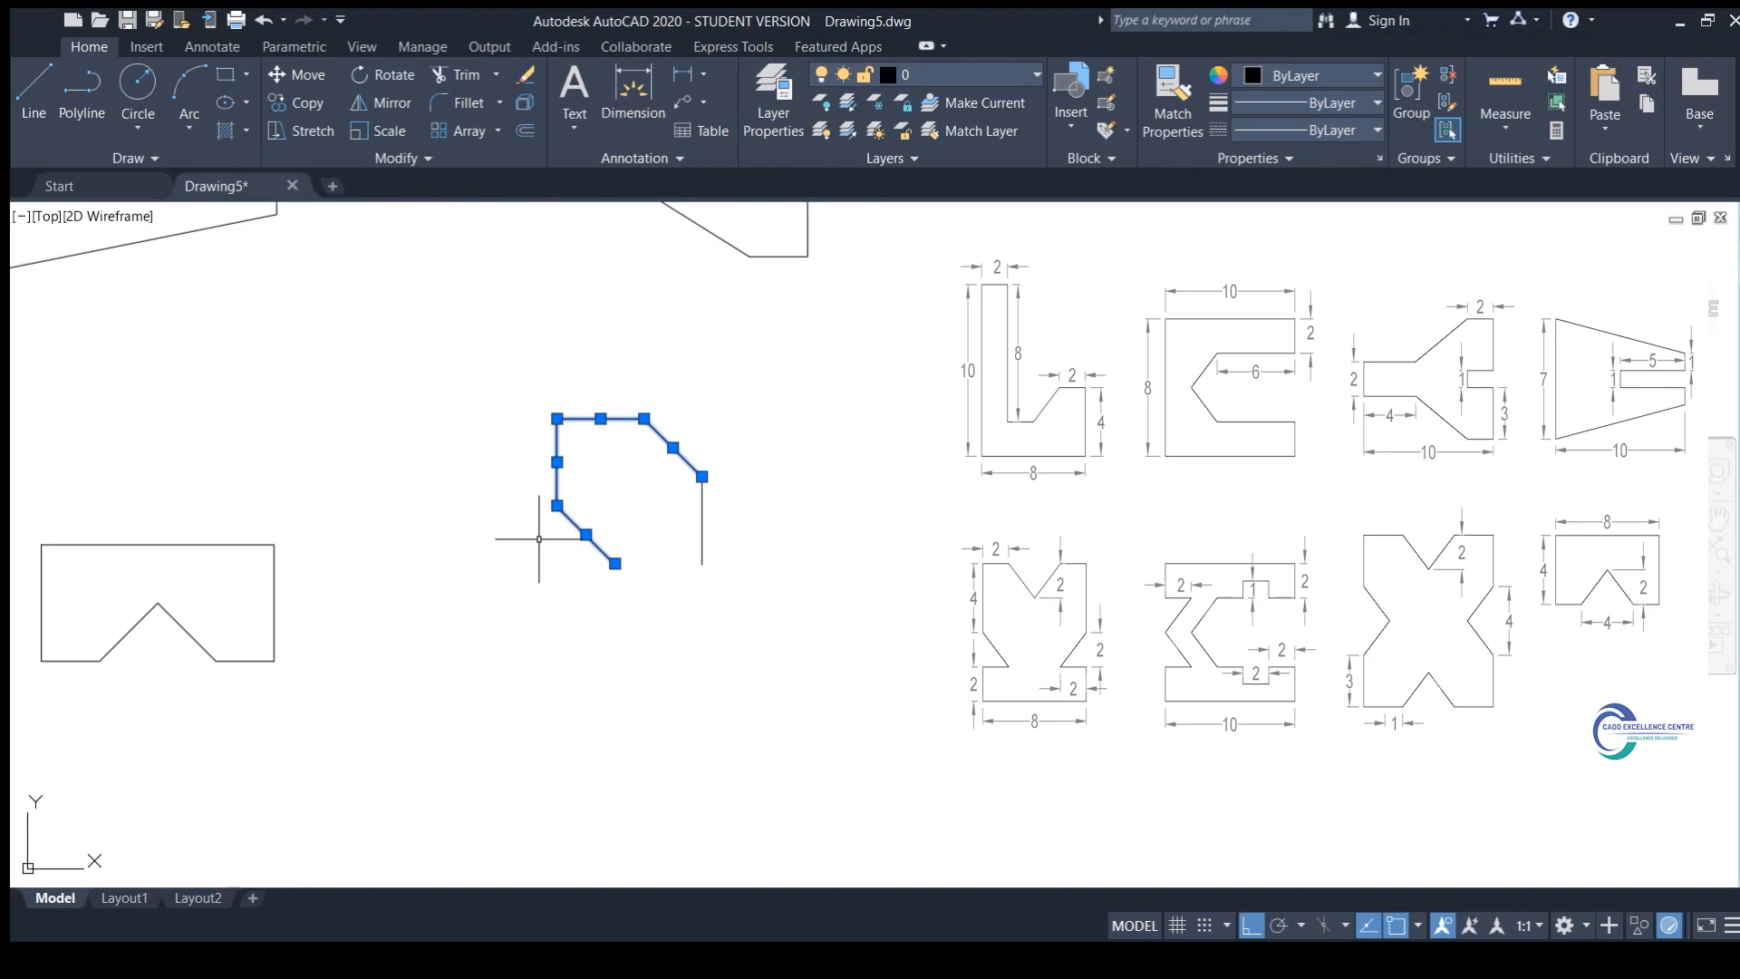
key(Escape)
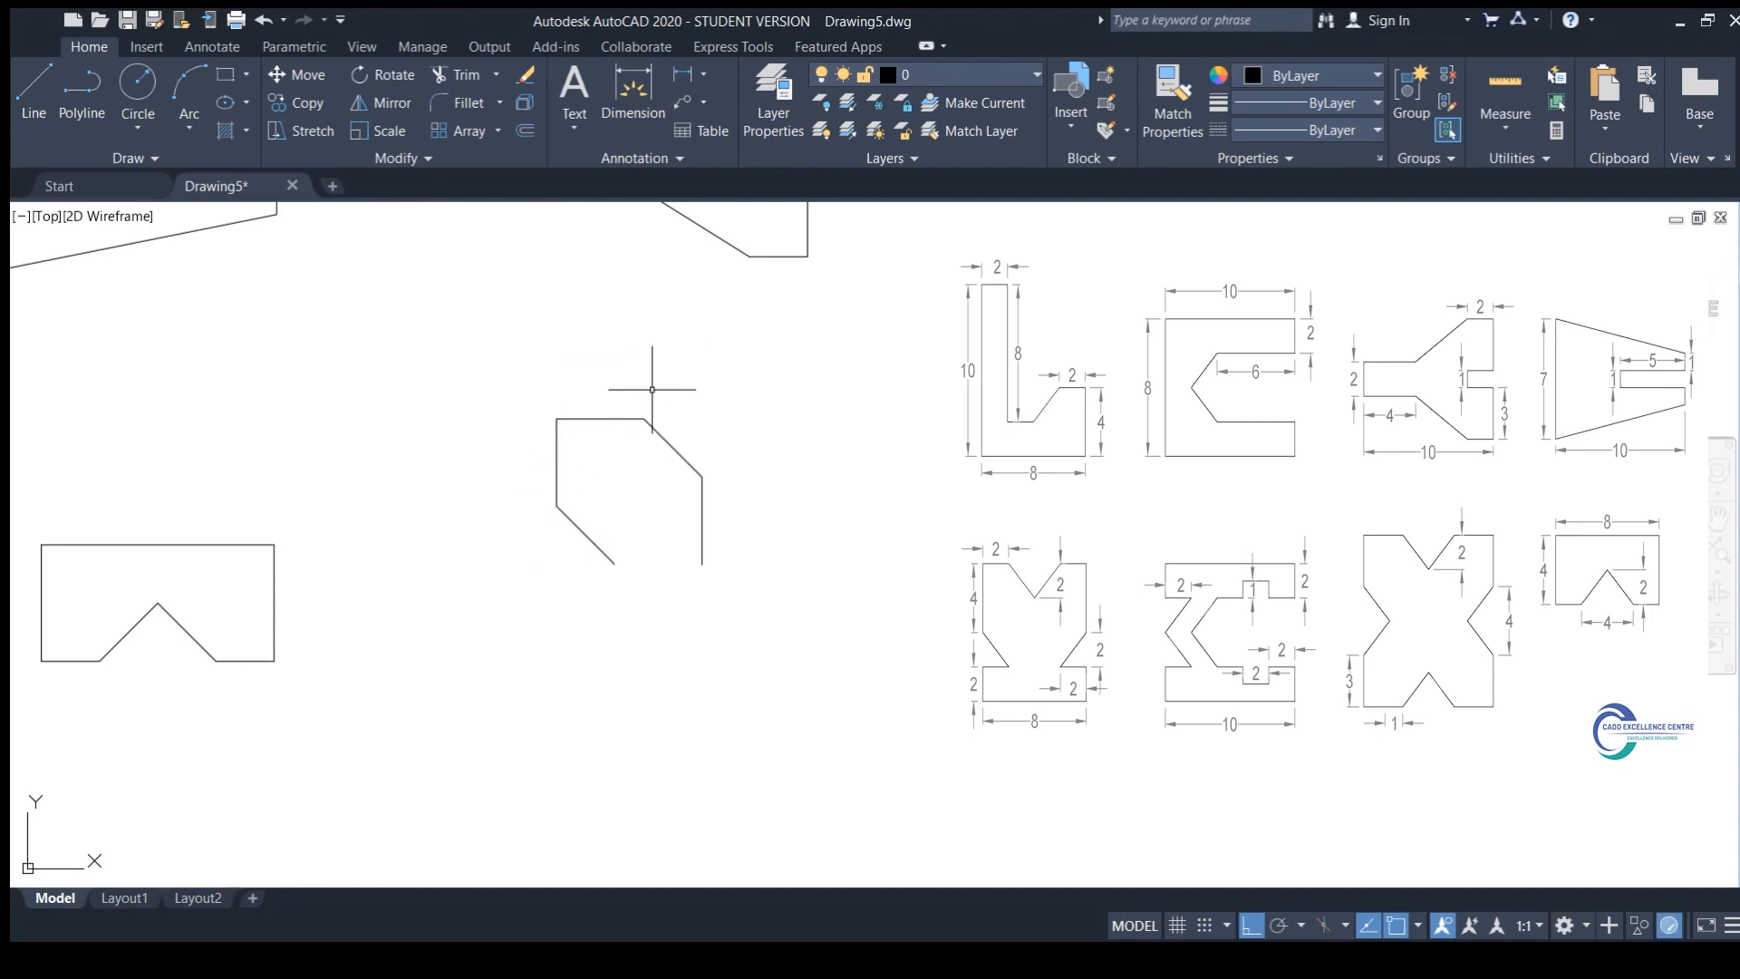
click(651, 390)
click(550, 523)
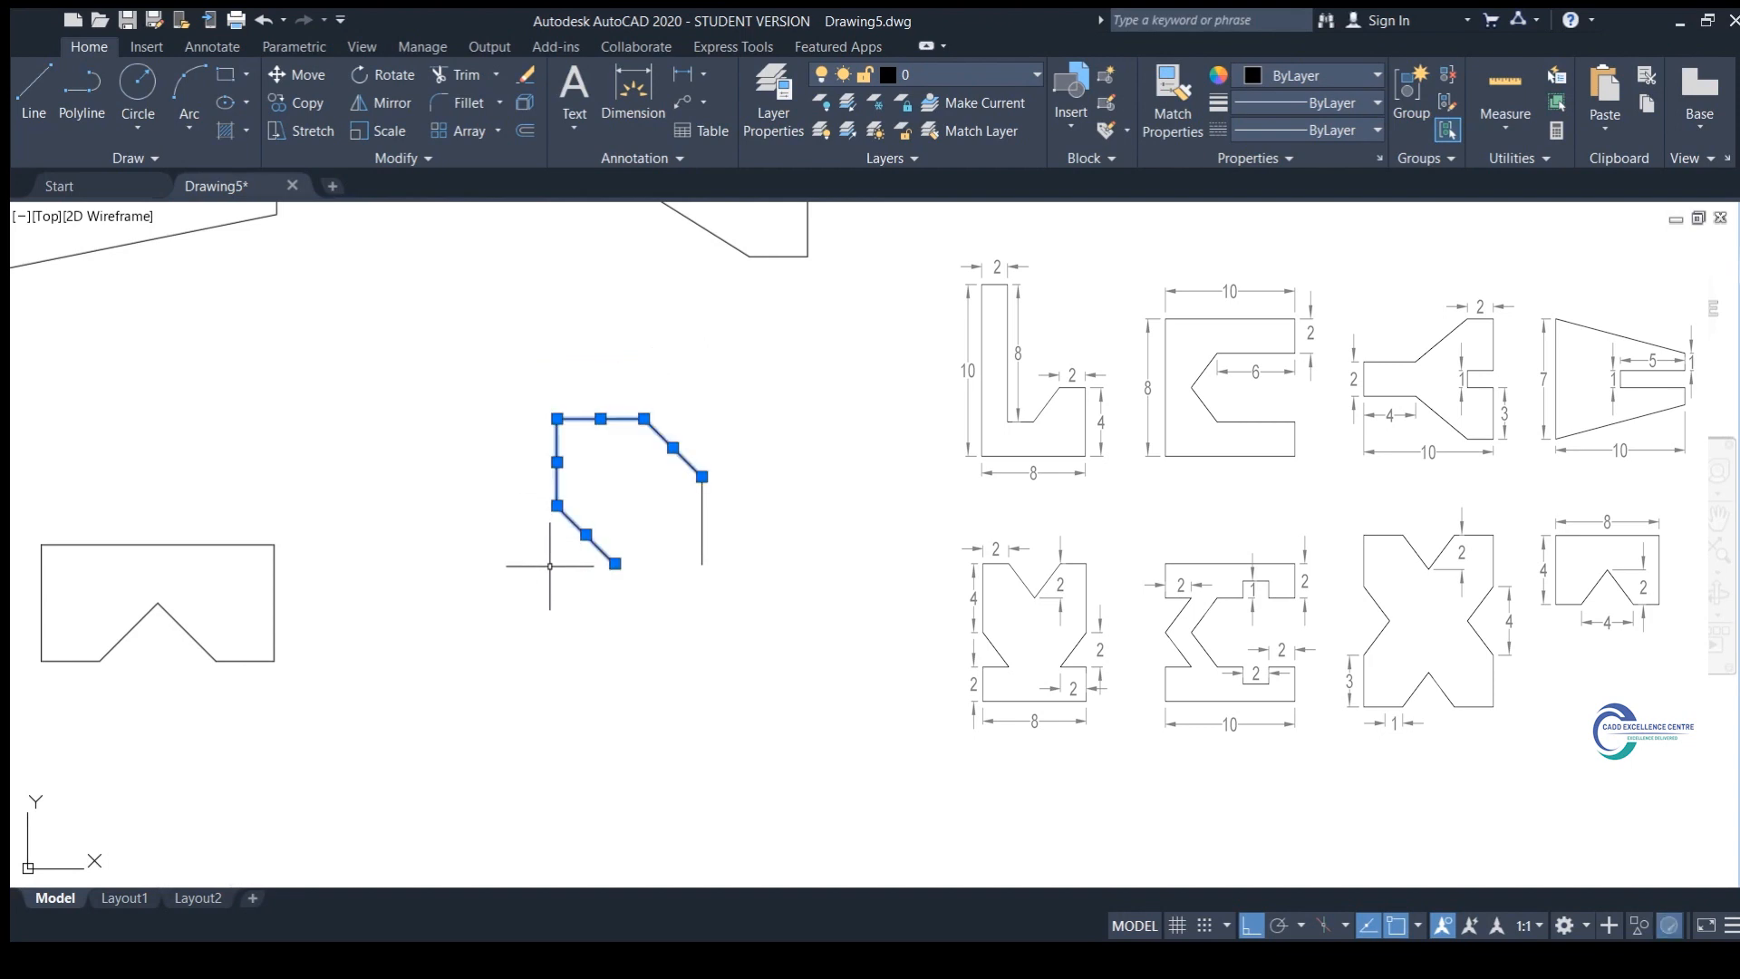
text(ro)
key(Return)
key(Escape)
Step: Mirror the upper-left quarter outline of the X-shaped figure about the vertical guide line, keeping the original
click(668, 389)
click(523, 532)
text(mi)
key(Return)
click(702, 476)
click(700, 563)
key(Return)
Step: Mirror both upper quarters downward about the horizontal line through the side notches' apexes, keeping the originals
click(885, 399)
click(763, 586)
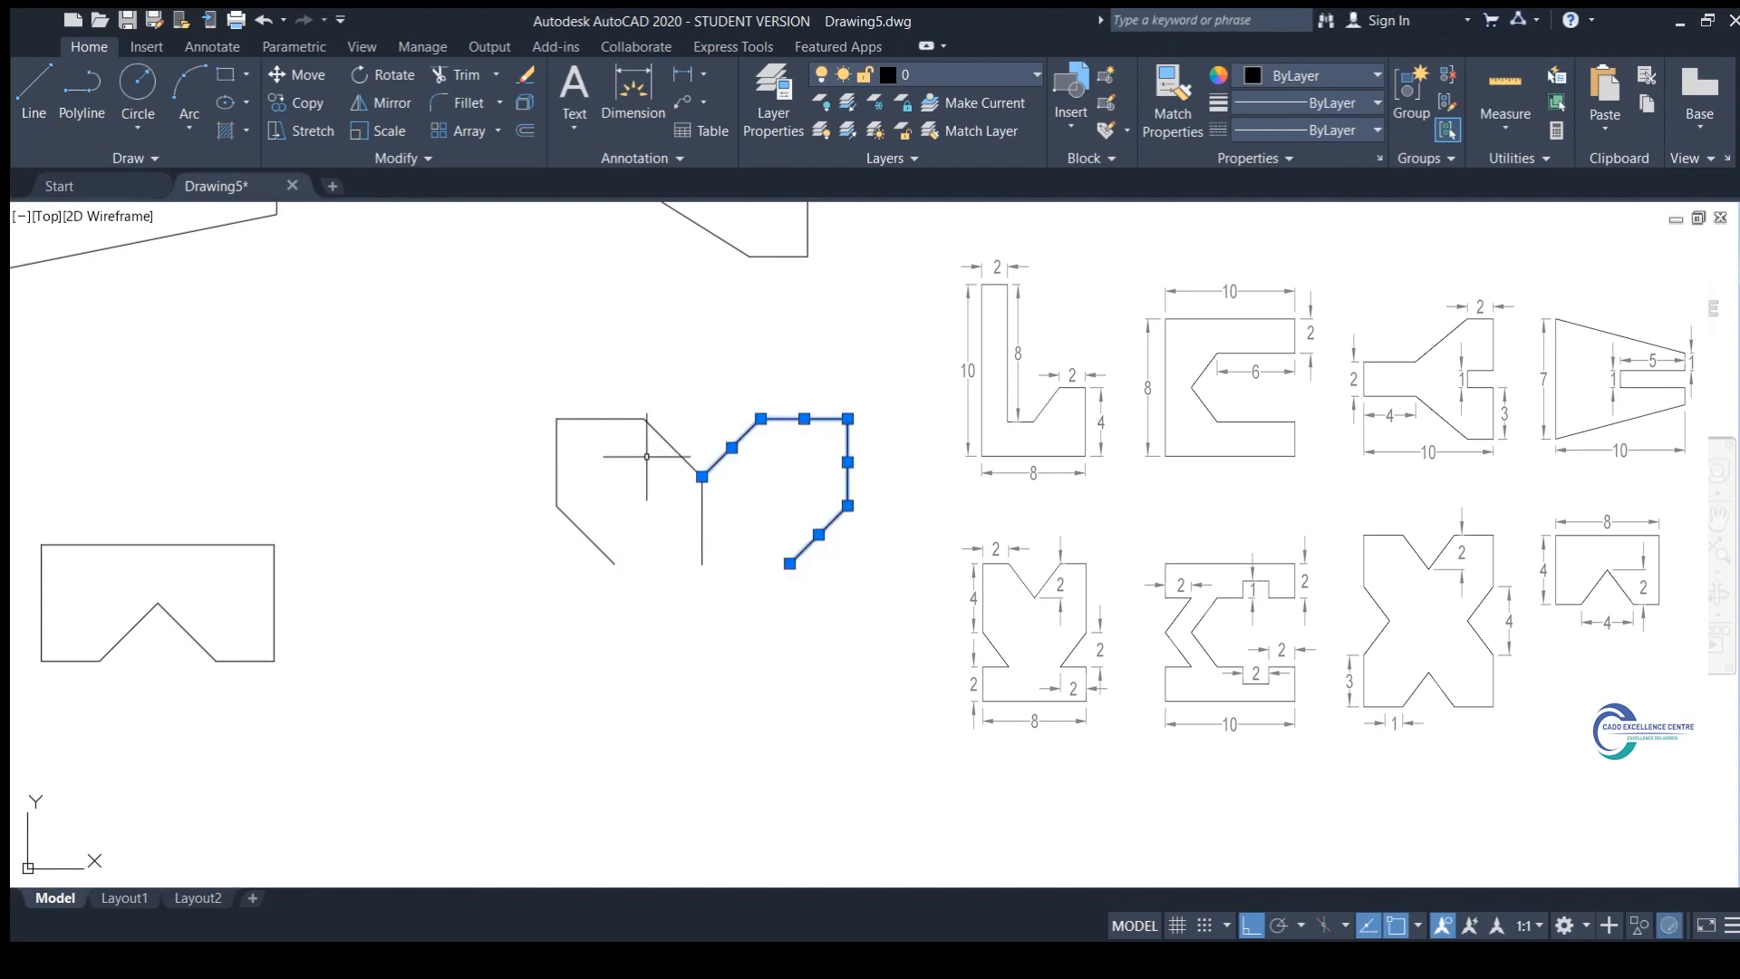
click(680, 407)
click(526, 563)
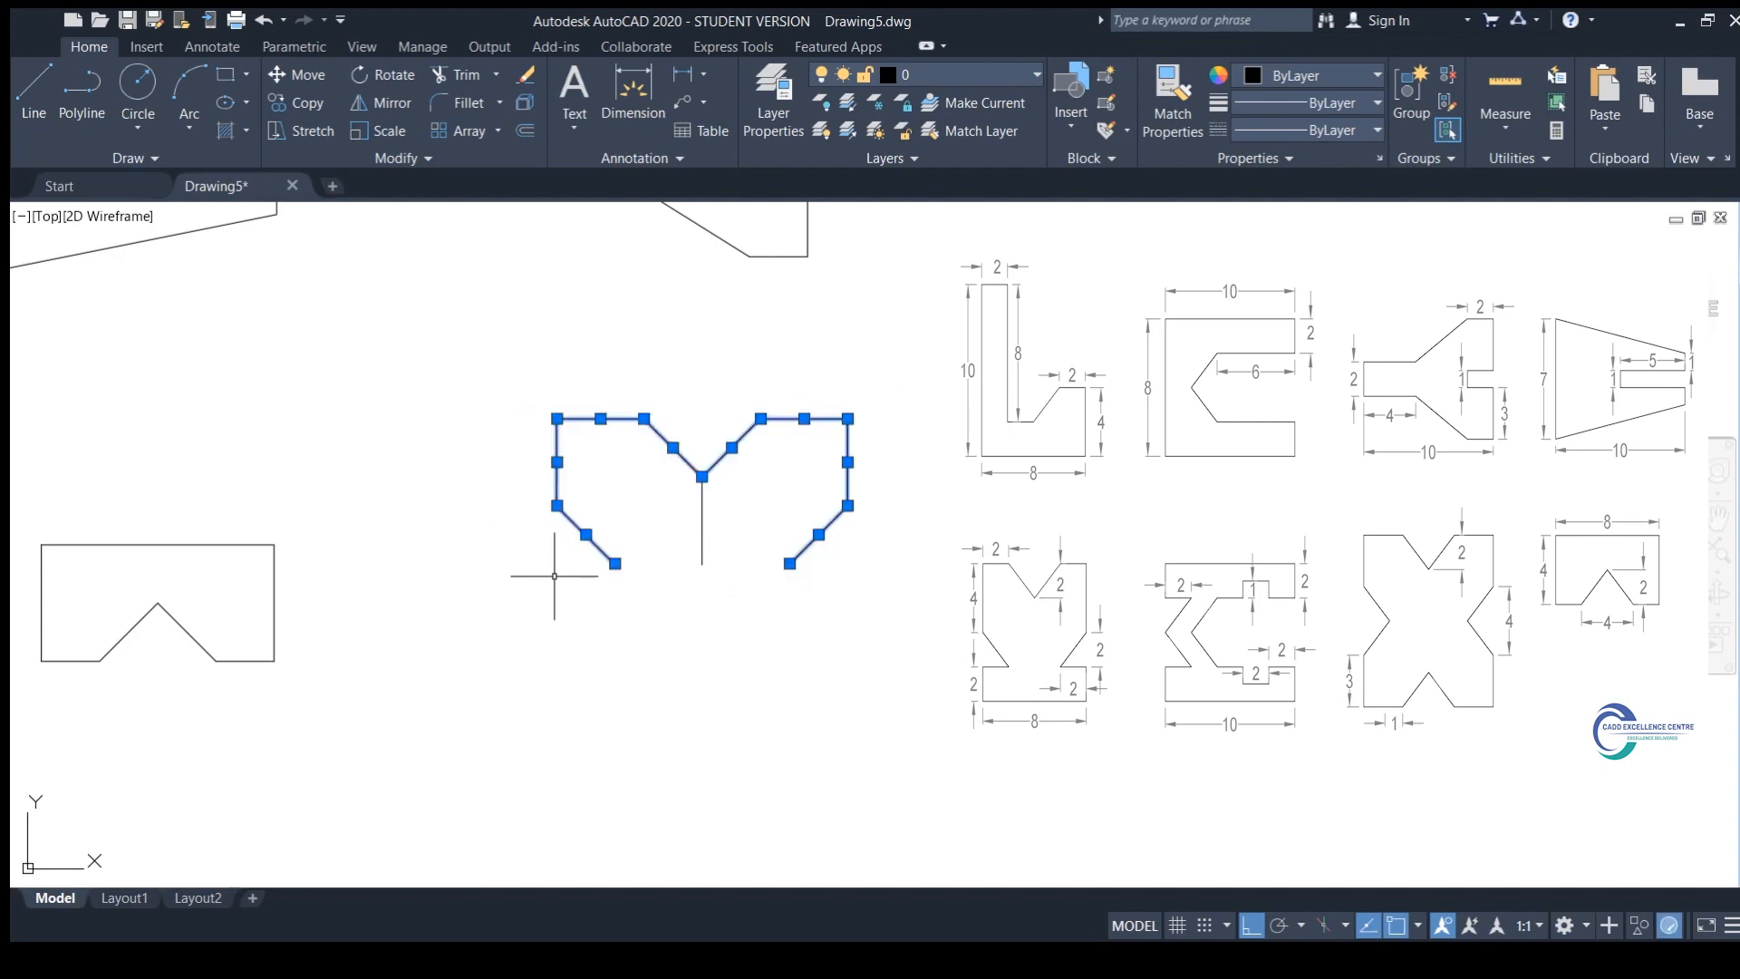
text(mi)
key(Return)
click(614, 563)
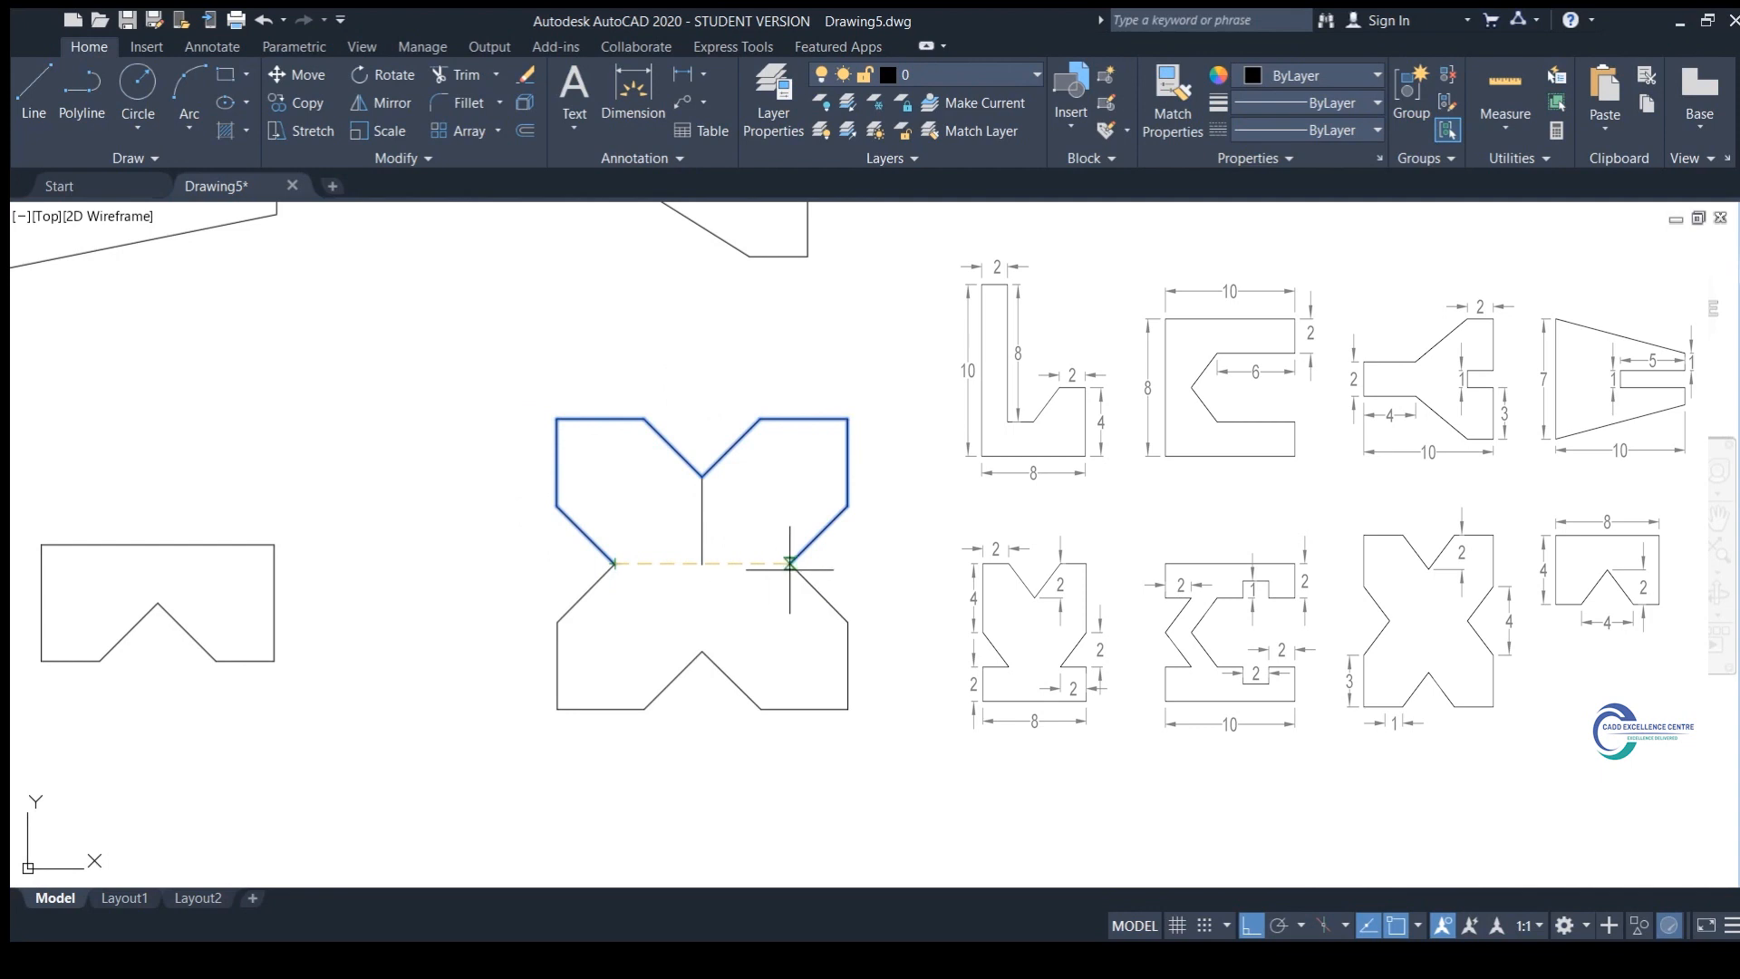
click(790, 569)
key(Return)
Step: Delete the vertical guide line inside the X-shaped figure
click(743, 521)
click(694, 567)
key(Delete)
scroll(927, 619, down, 2)
scroll(927, 619, down, 4)
scroll(901, 668, up, 4)
mouse_move(901, 668)
middle_down()
mouse_move(925, 694)
mouse_move(910, 668)
middle_up()
scroll(925, 693, down, 3)
scroll(901, 660, up, 3)
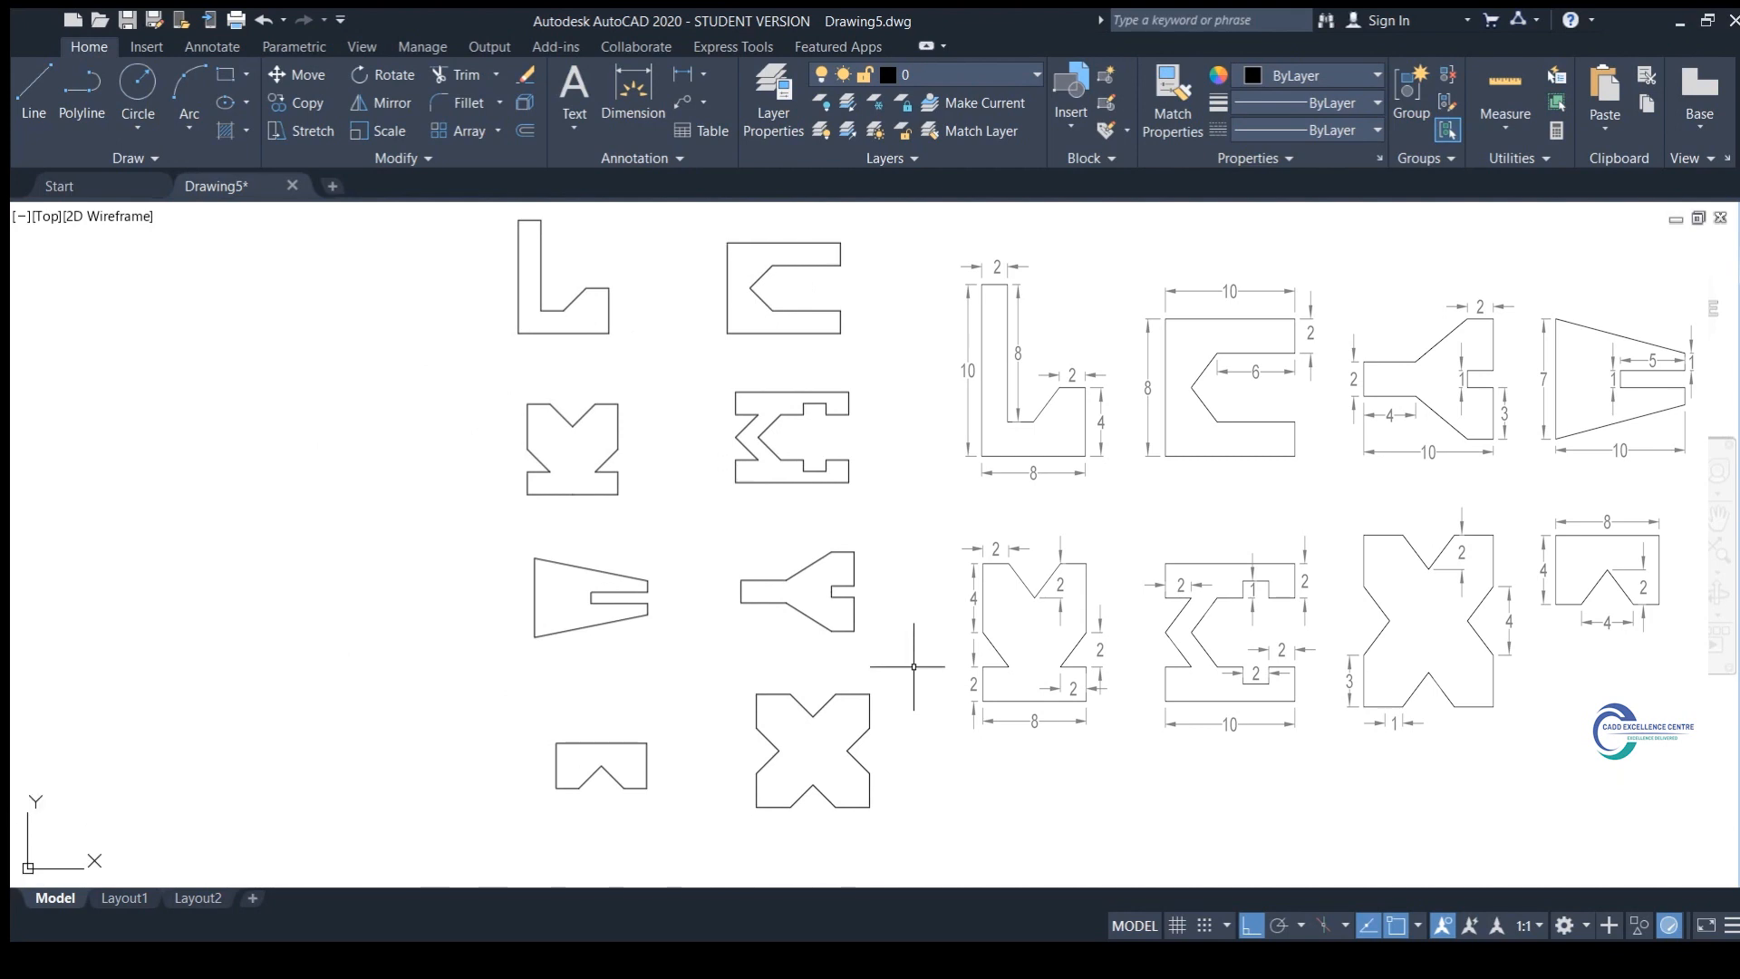